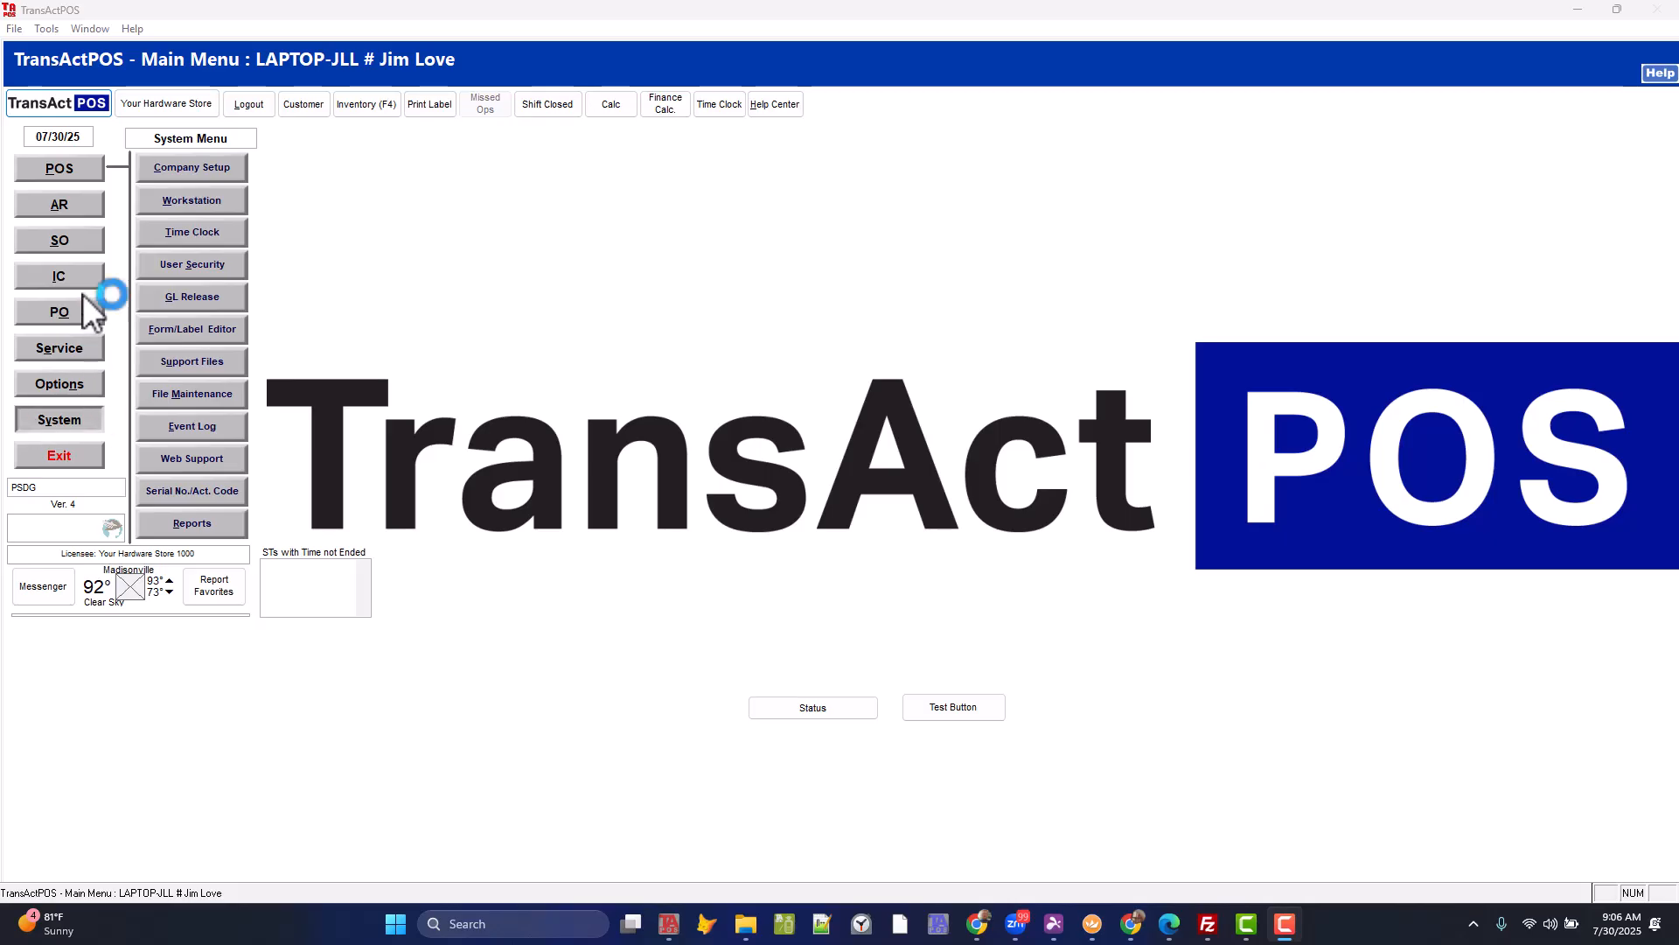
Look up the MIKE & IKE item (ID 9297037) in the inventory file and open its record.
{"action": "left_click", "coordinate": [58, 277]}
{"action": "left_click", "coordinate": [188, 170]}
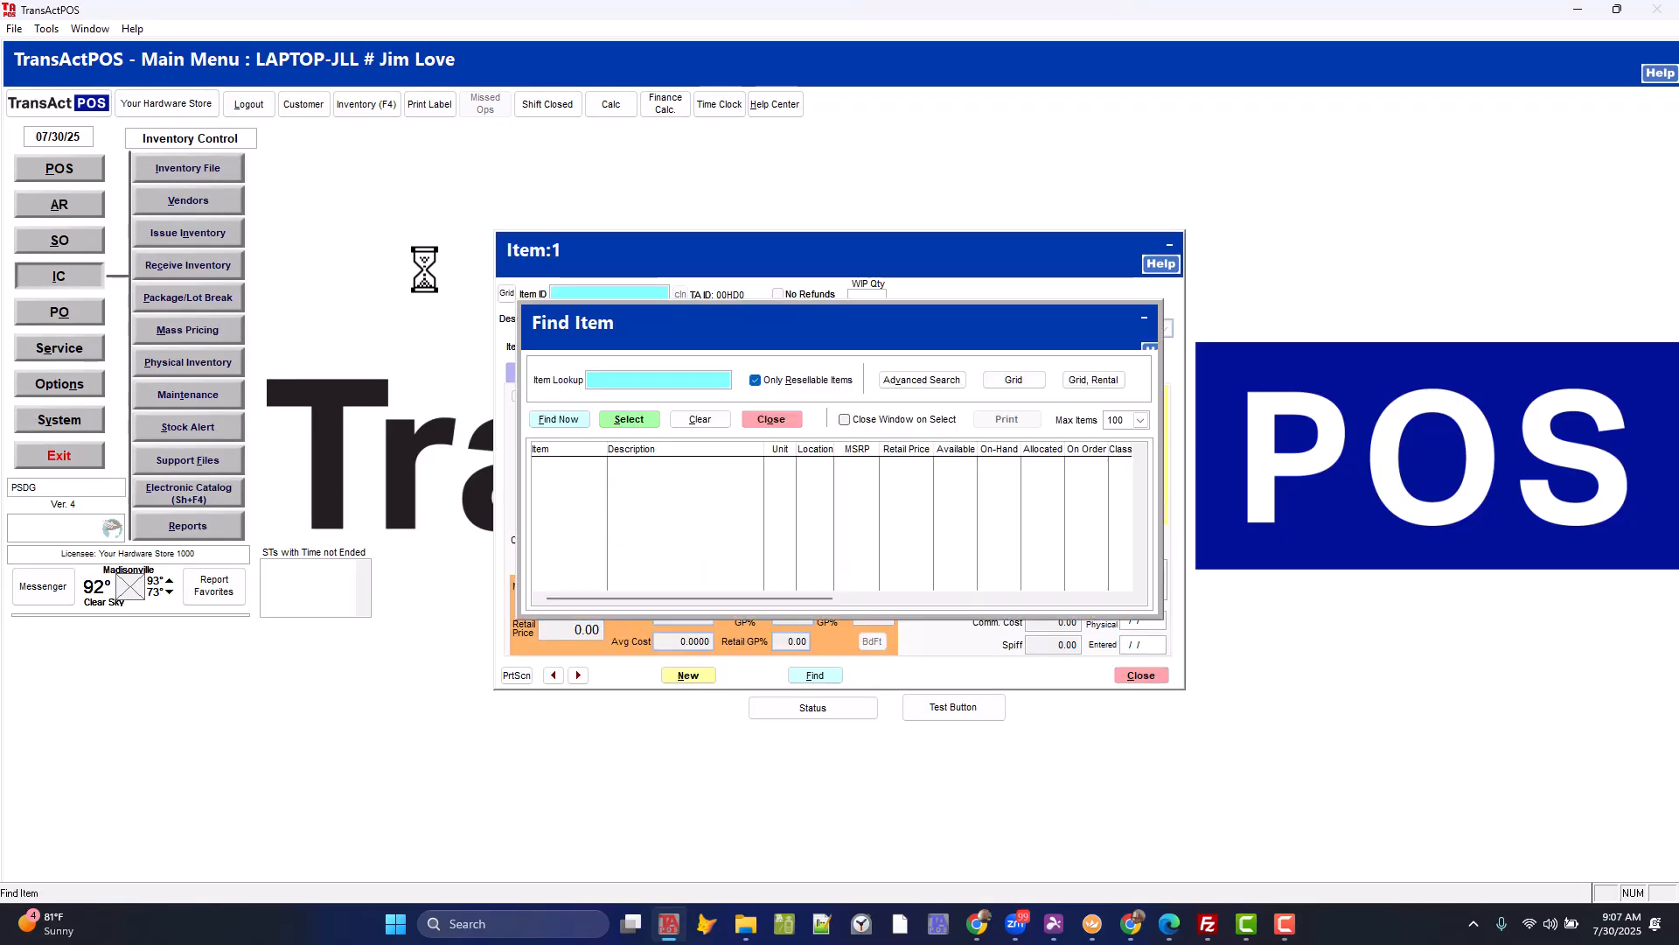
{"action": "type", "text": "722765"}
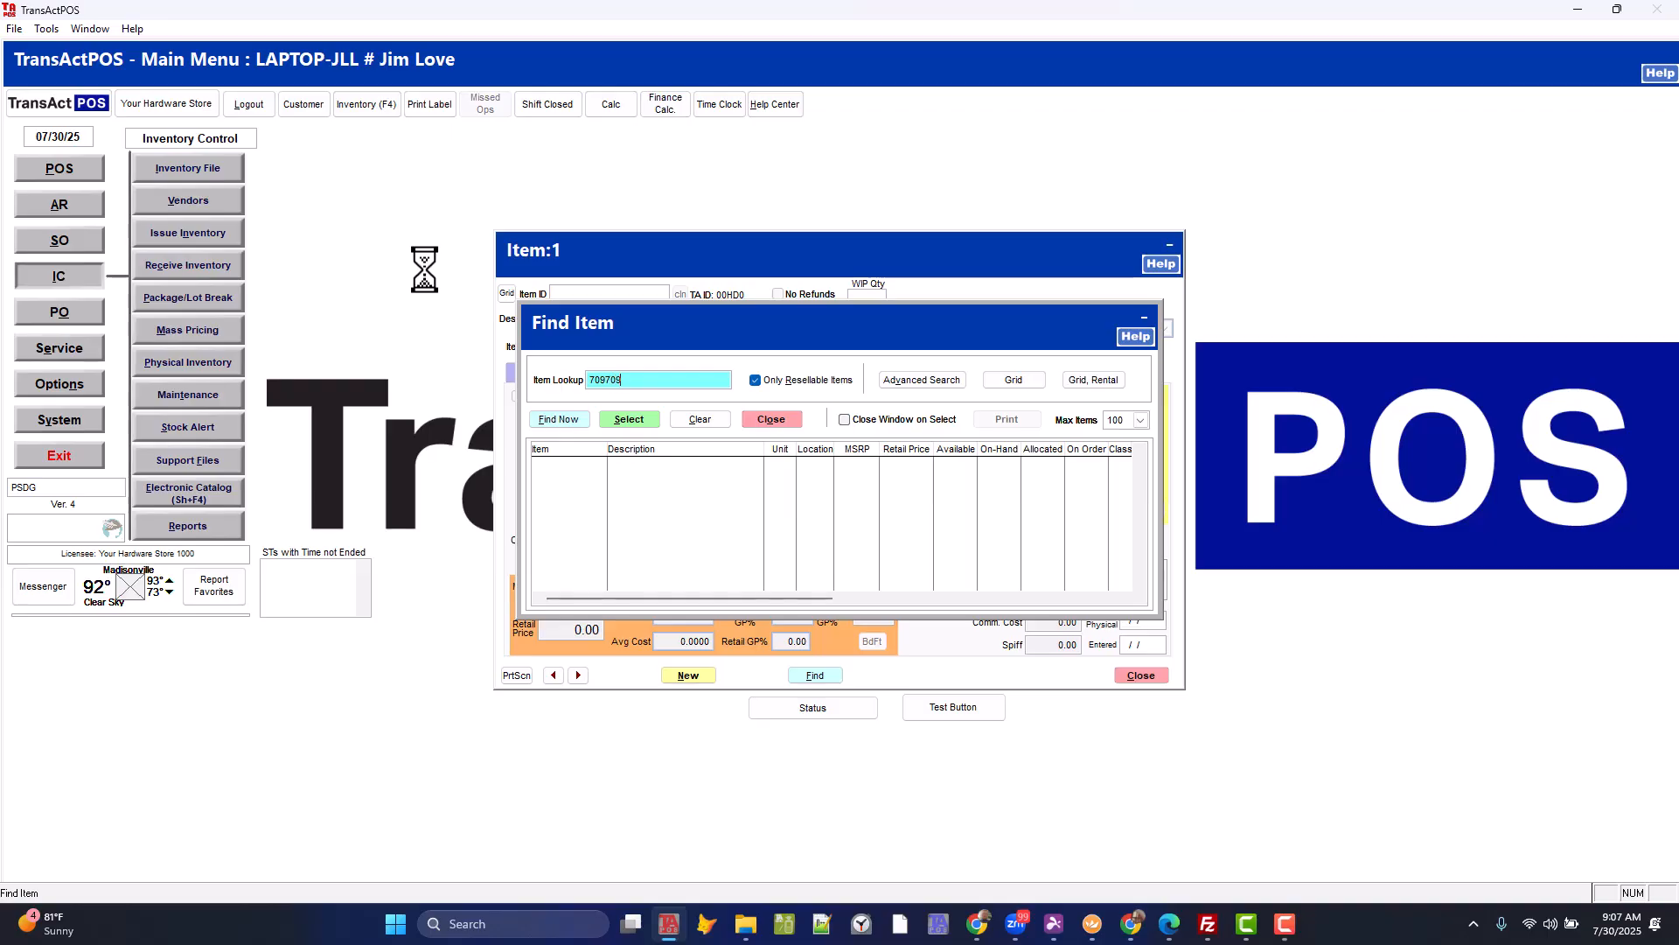
{"action": "key", "text": "Return"}
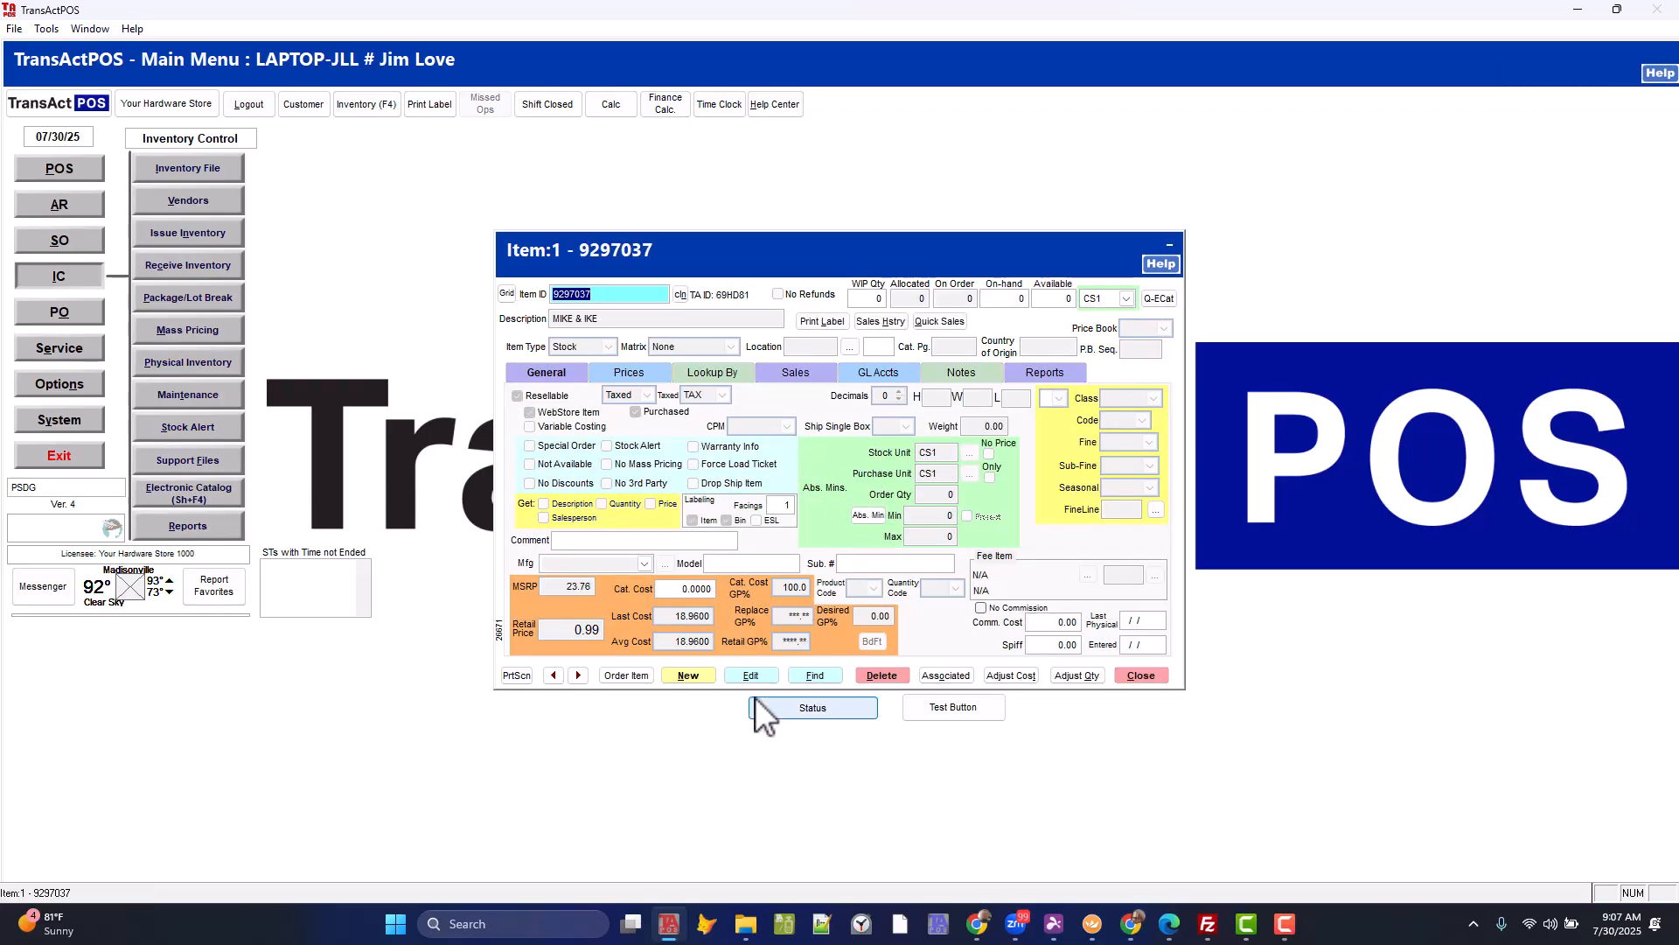
Put the MIKE & IKE item record into edit mode and save it, retaining the current retail price of $0.99.
{"action": "left_click", "coordinate": [751, 674]}
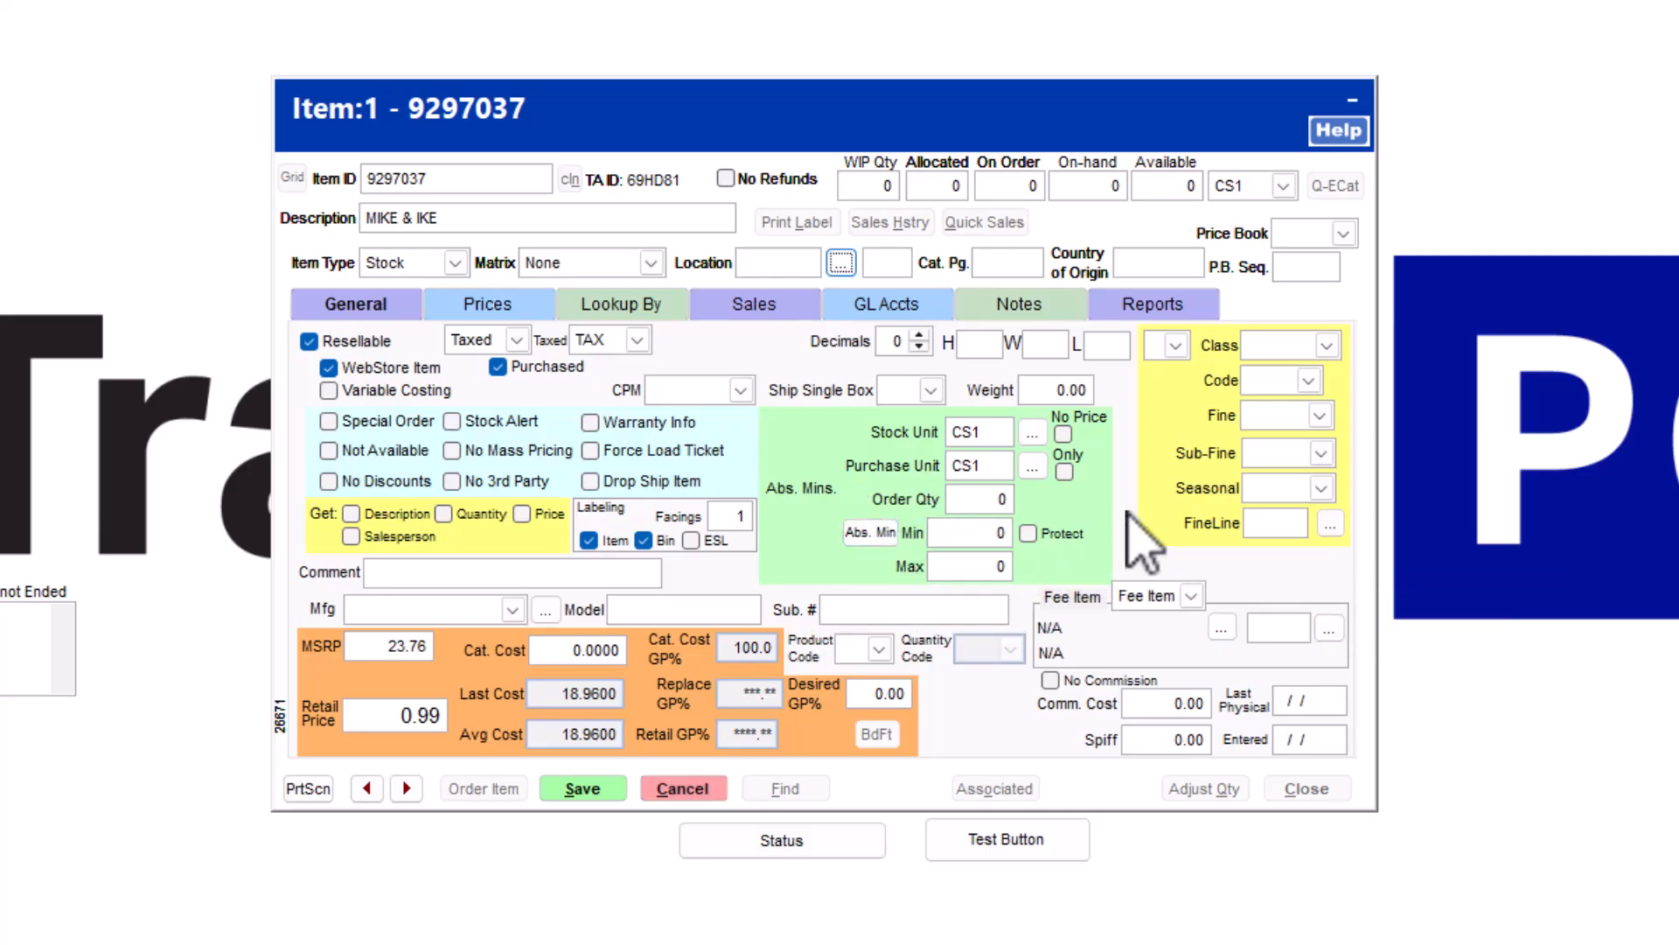
{"action": "left_click", "coordinate": [978, 500]}
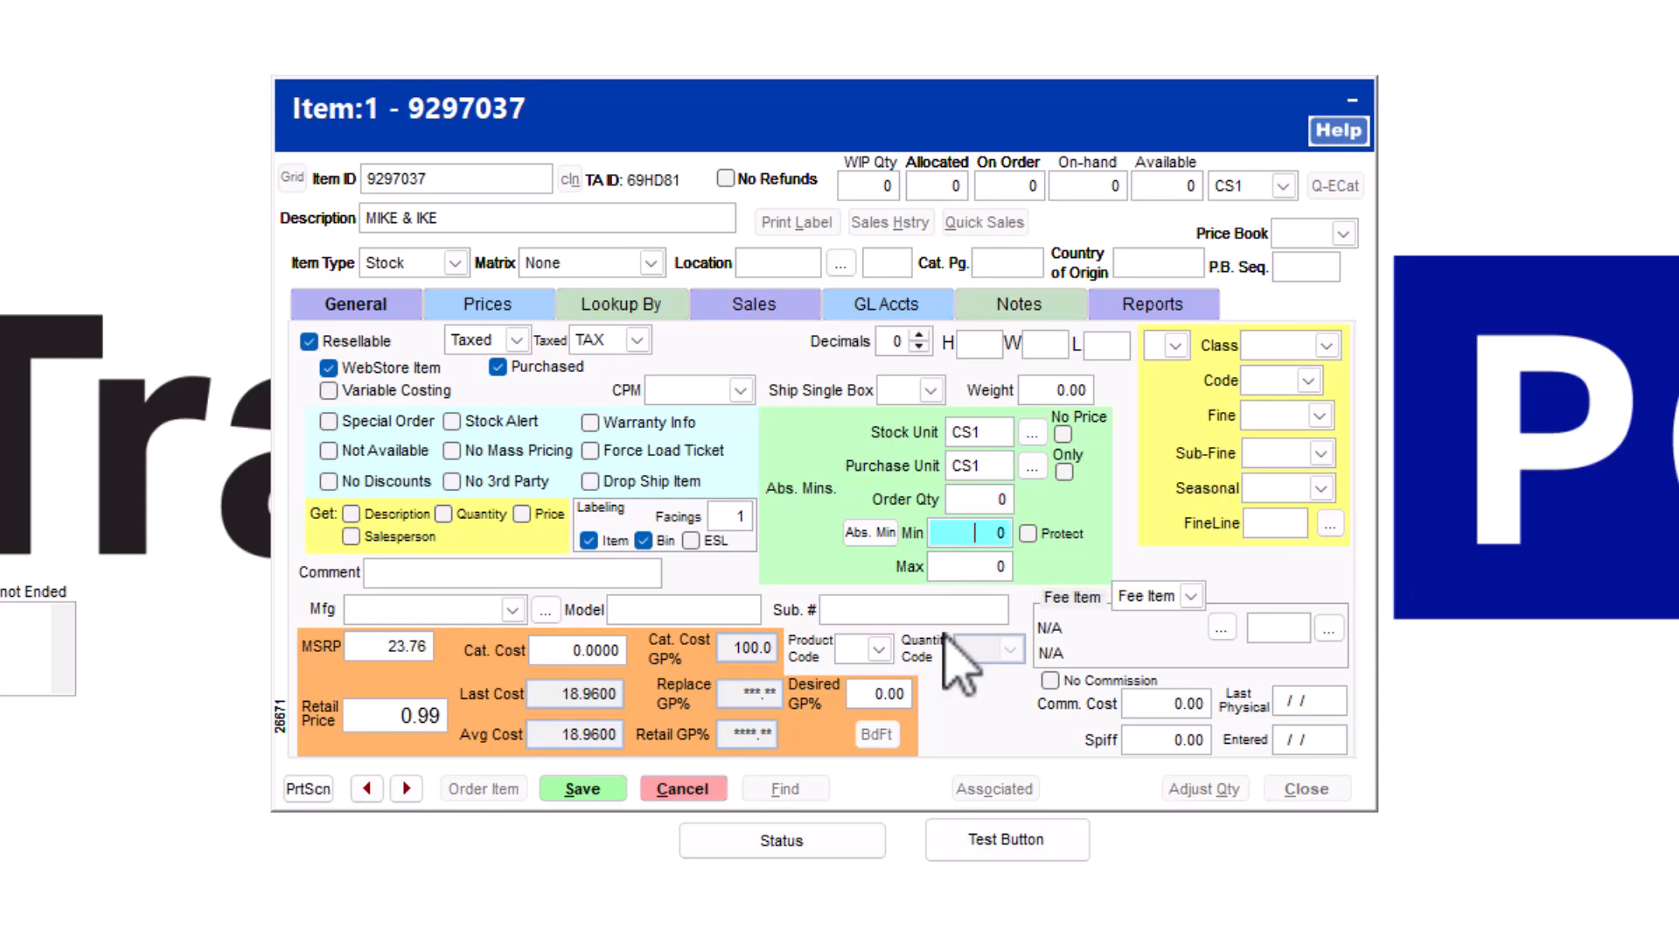
{"action": "left_click", "coordinate": [583, 789]}
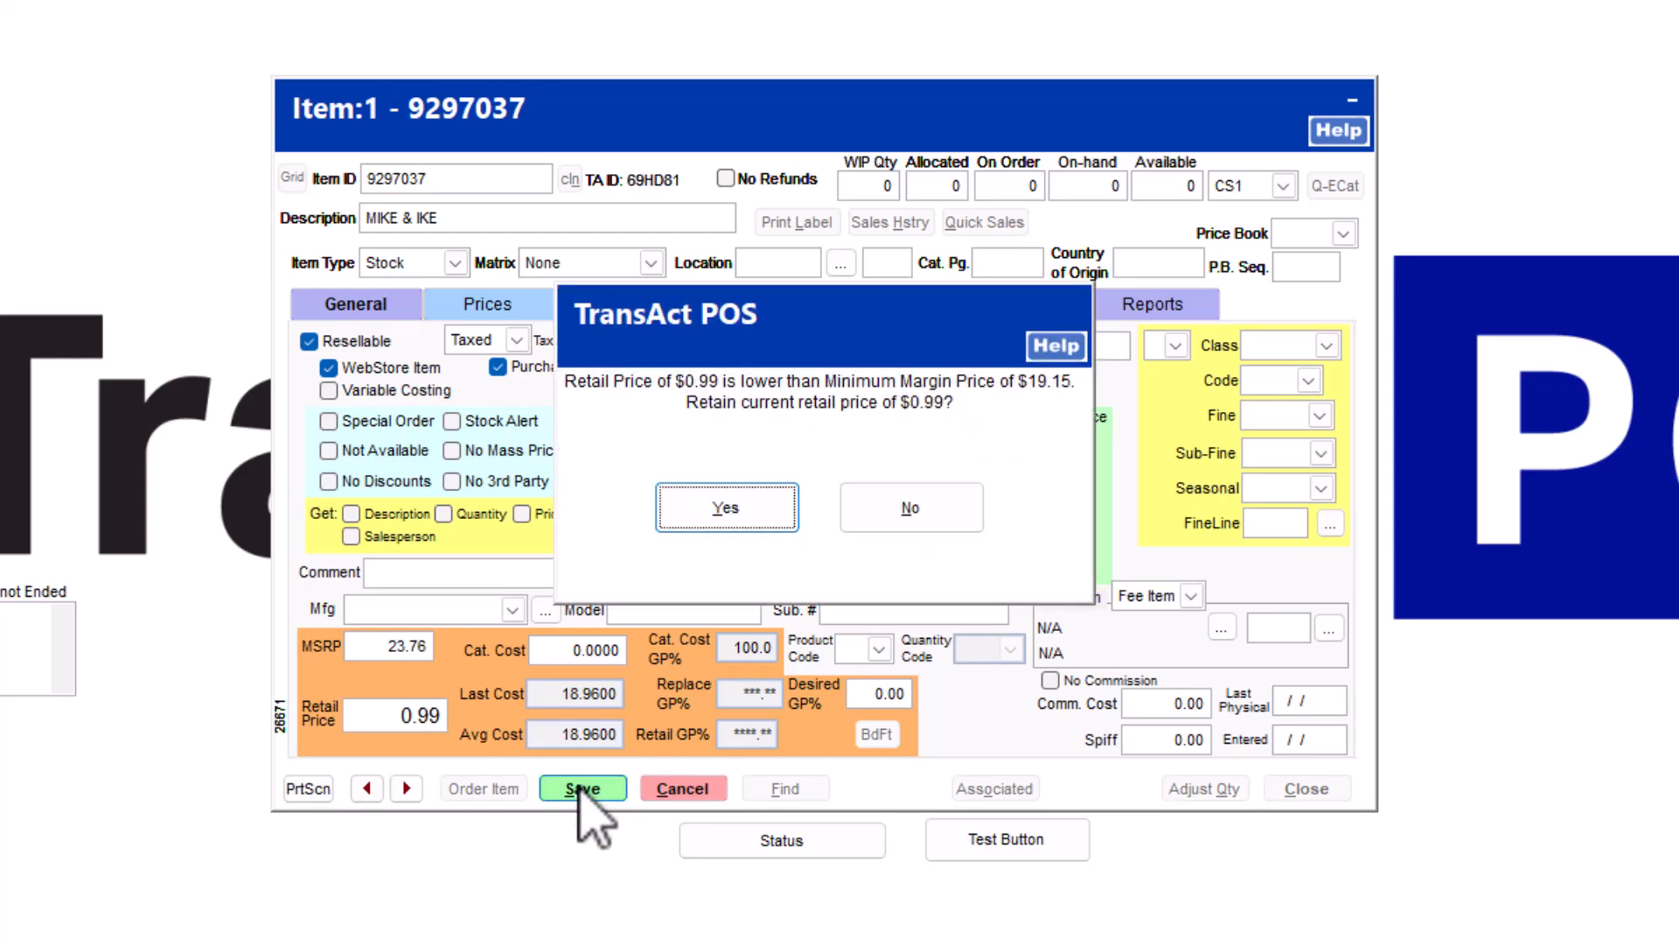
{"action": "left_click", "coordinate": [747, 512]}
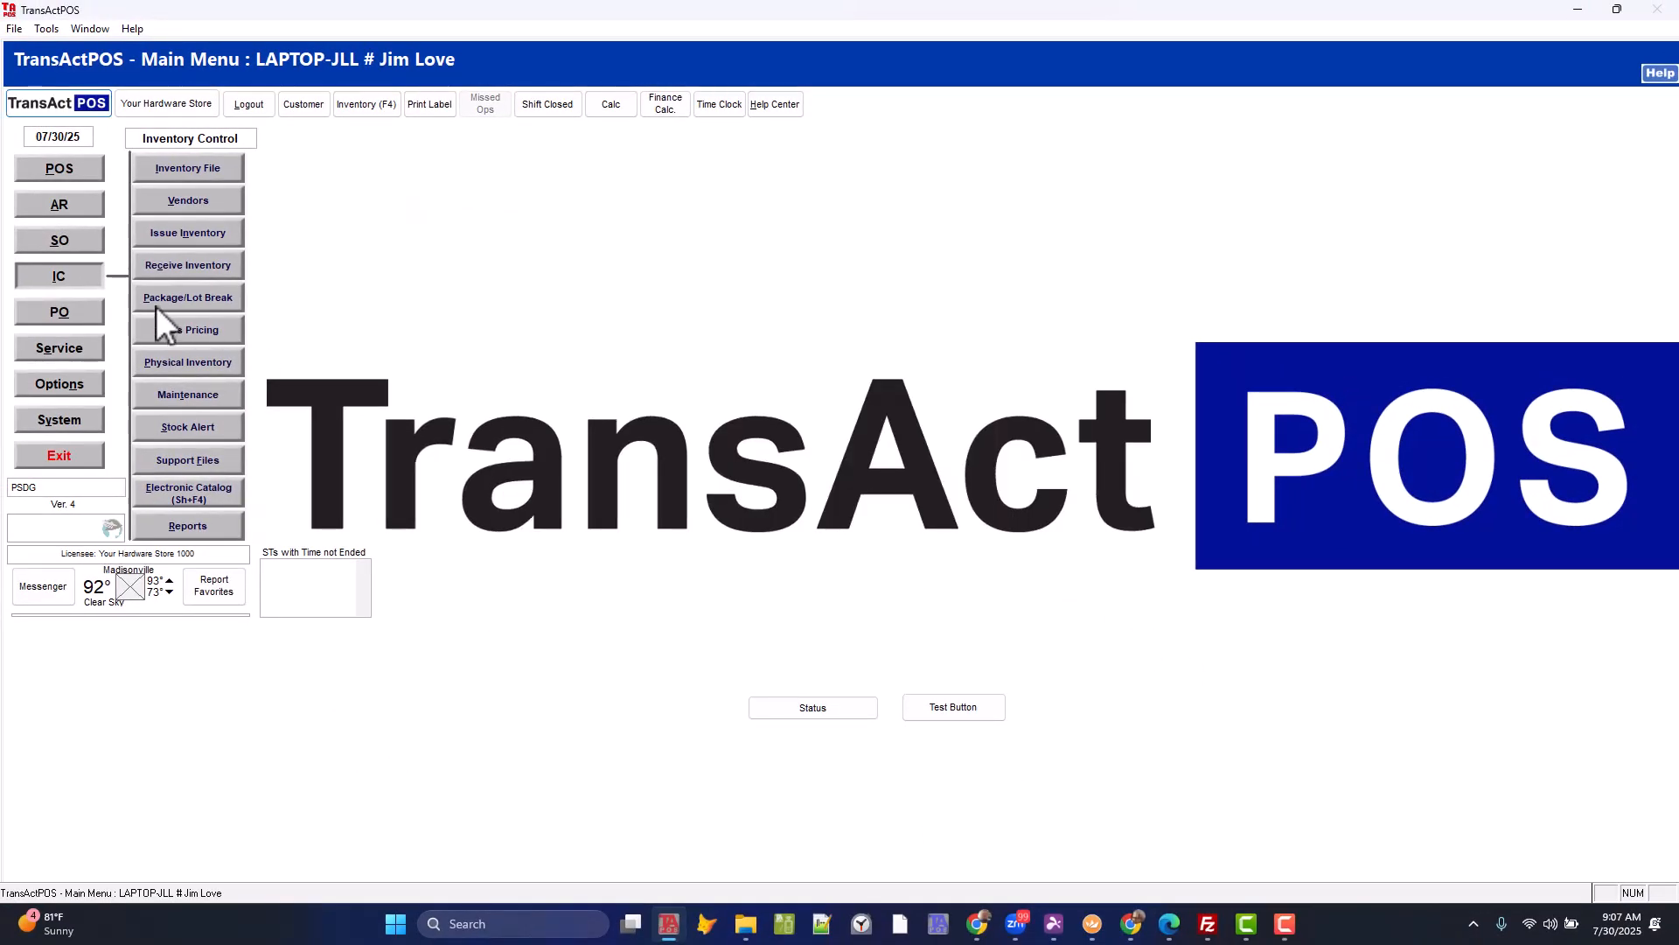
Start a mass item change, filter for items with ID portion 709, and proceed to the change information.
{"action": "left_click", "coordinate": [197, 396]}
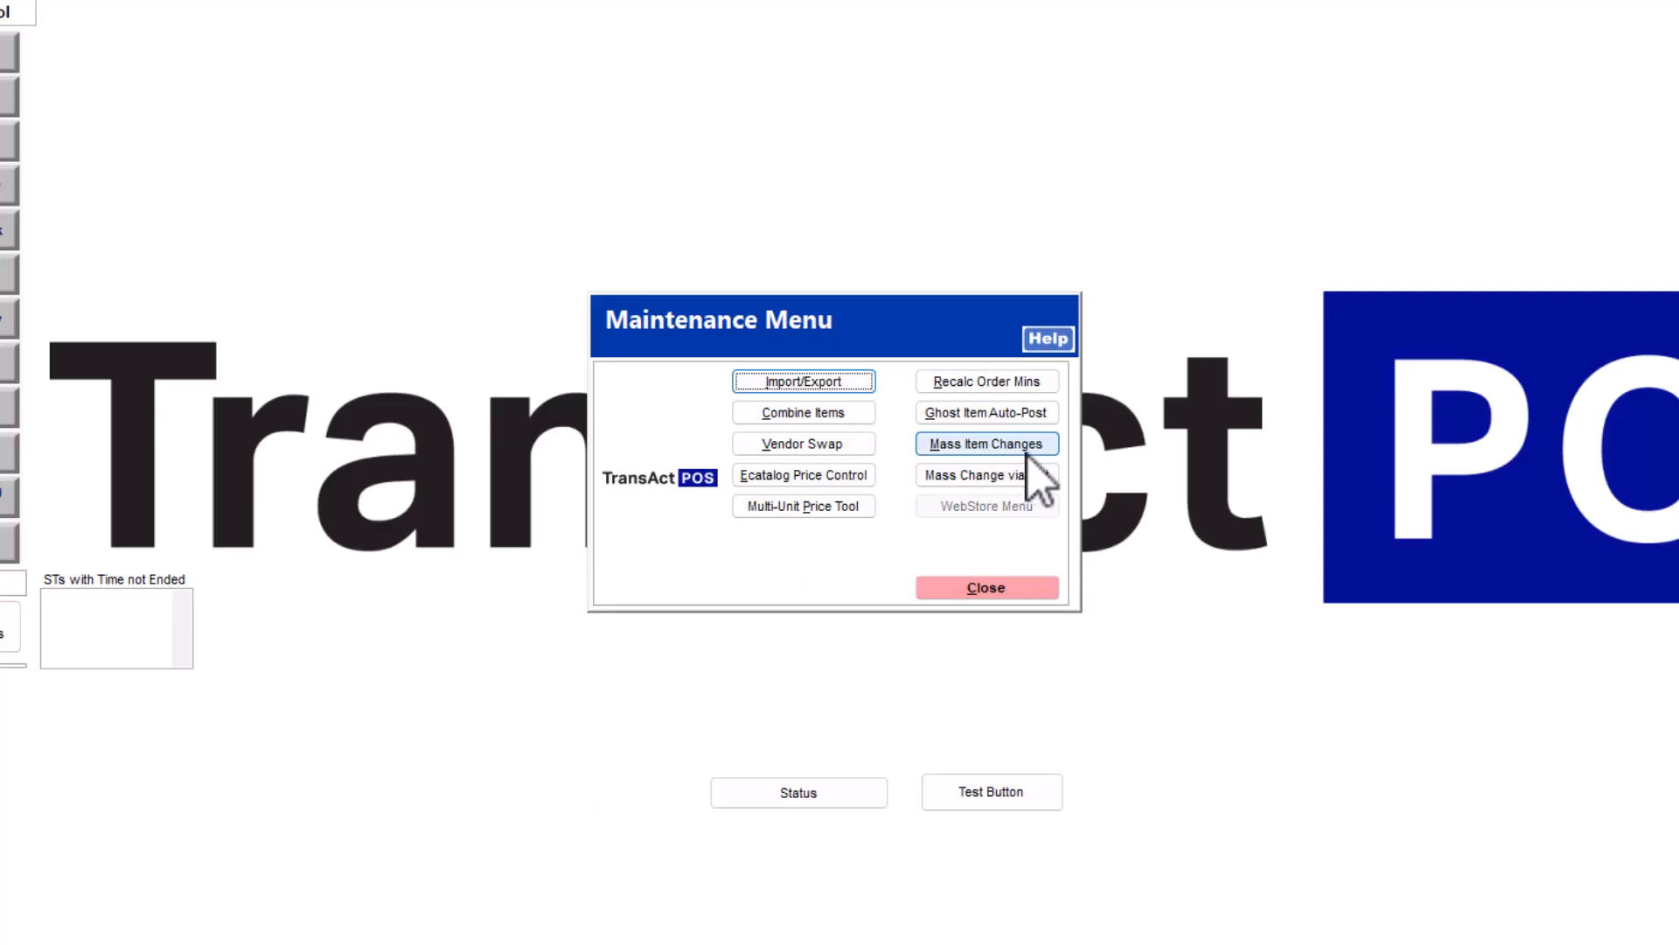
{"action": "left_click", "coordinate": [1030, 451]}
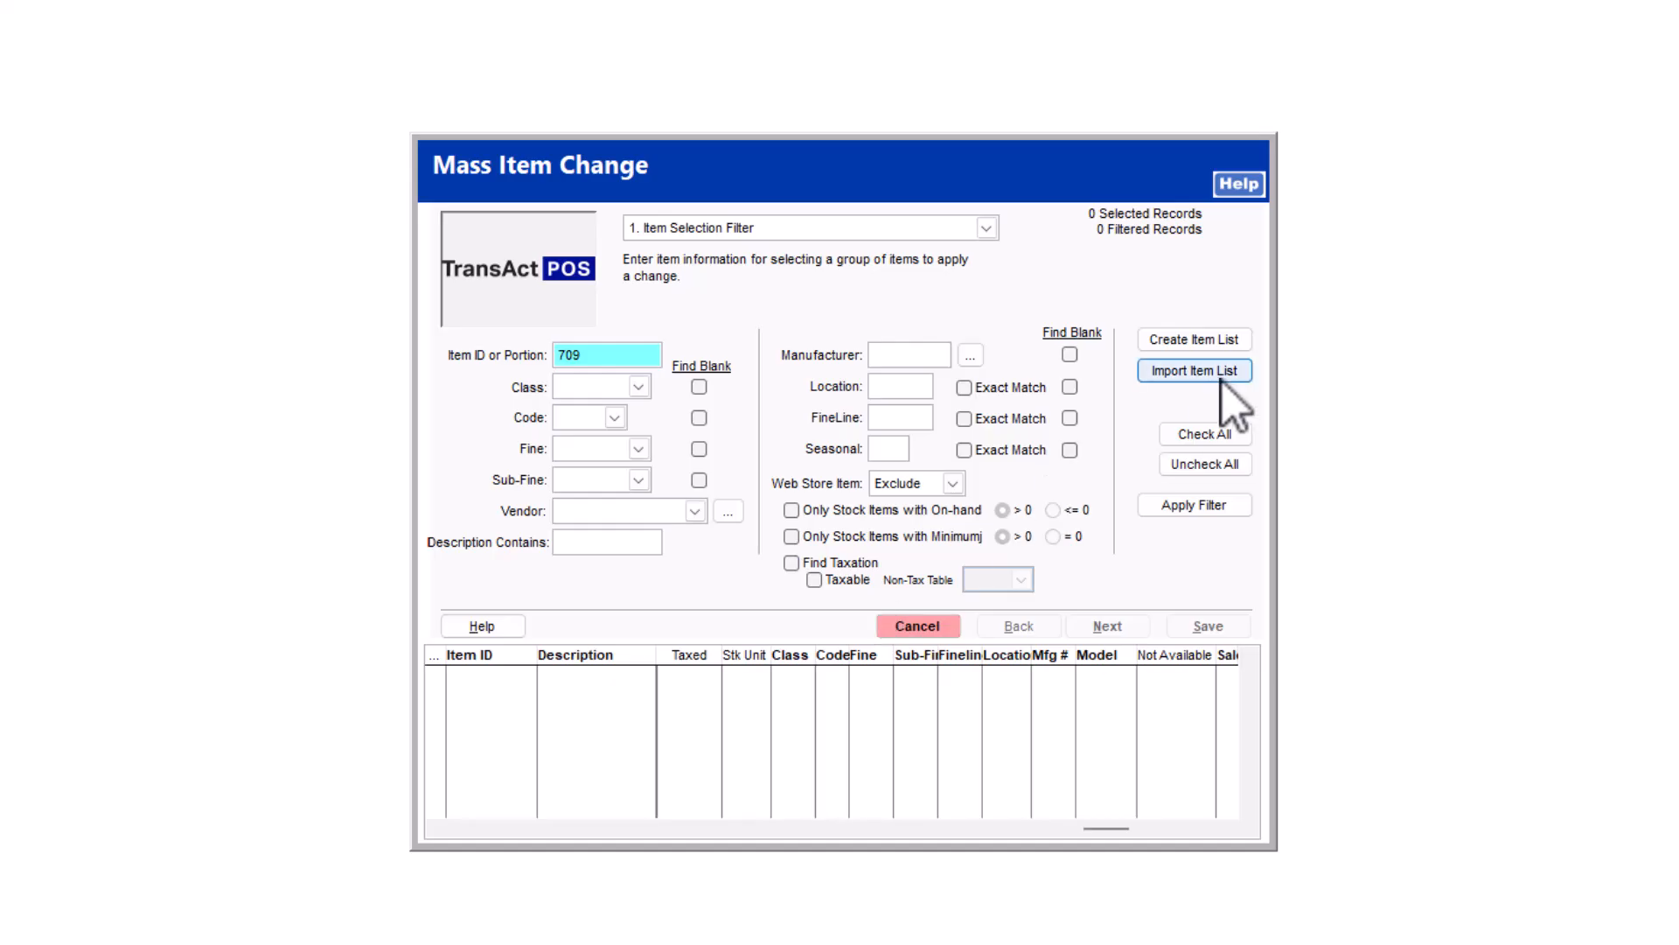
{"action": "left_click", "coordinate": [1240, 514]}
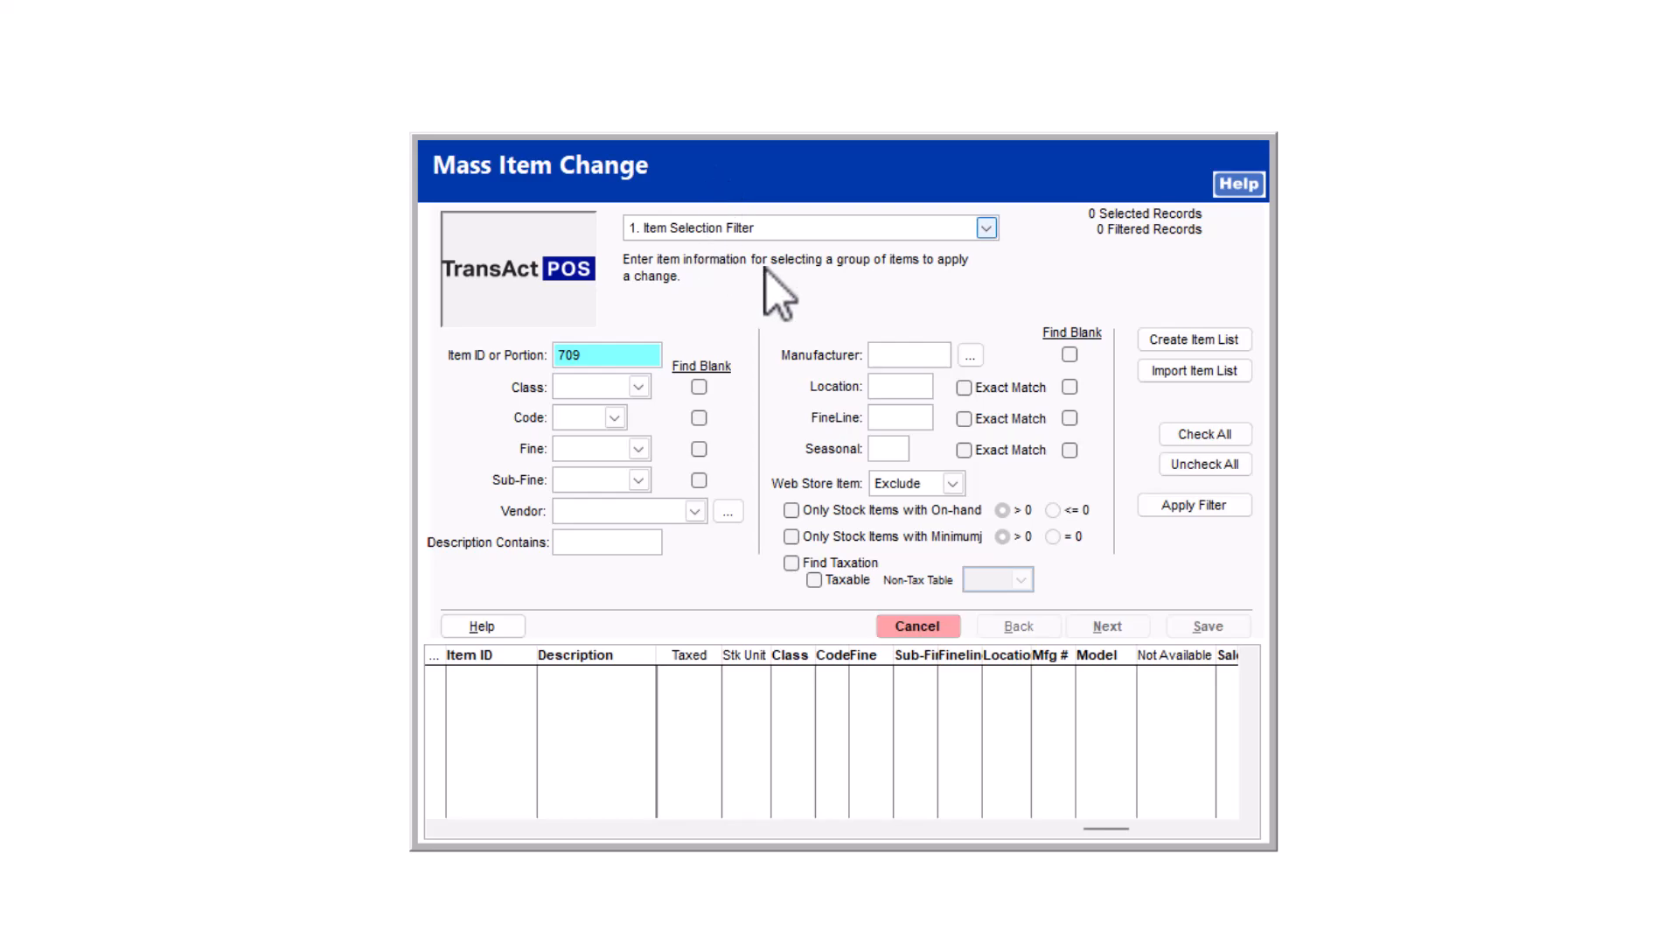
{"action": "left_click", "coordinate": [1230, 514]}
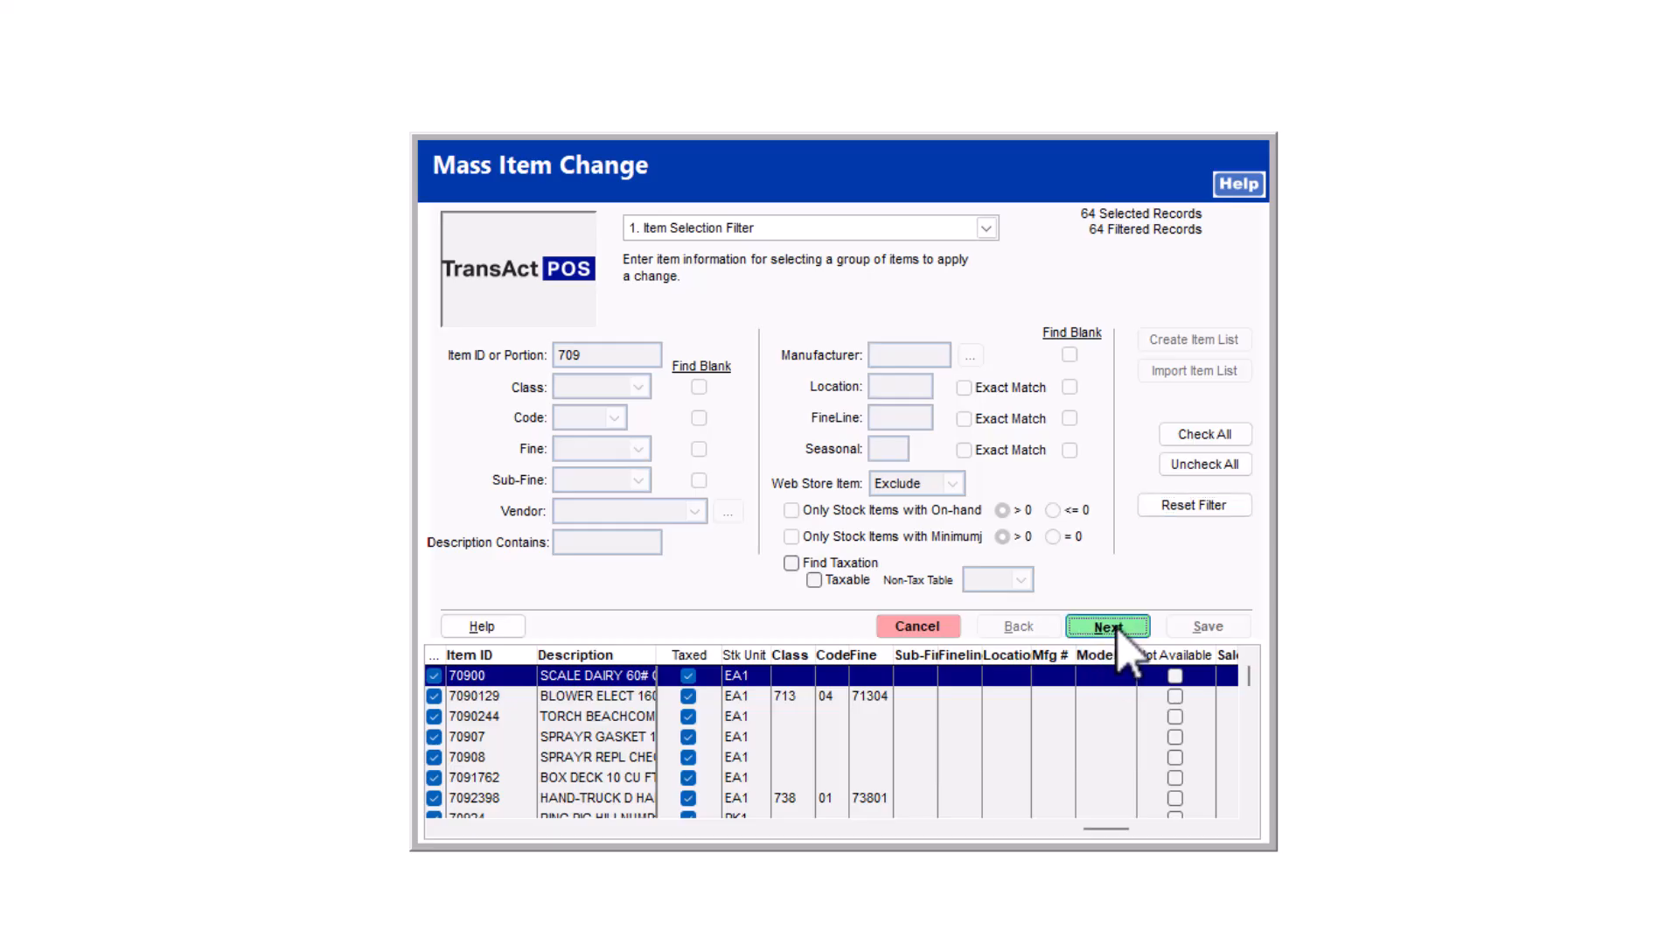
{"action": "left_click", "coordinate": [1109, 626]}
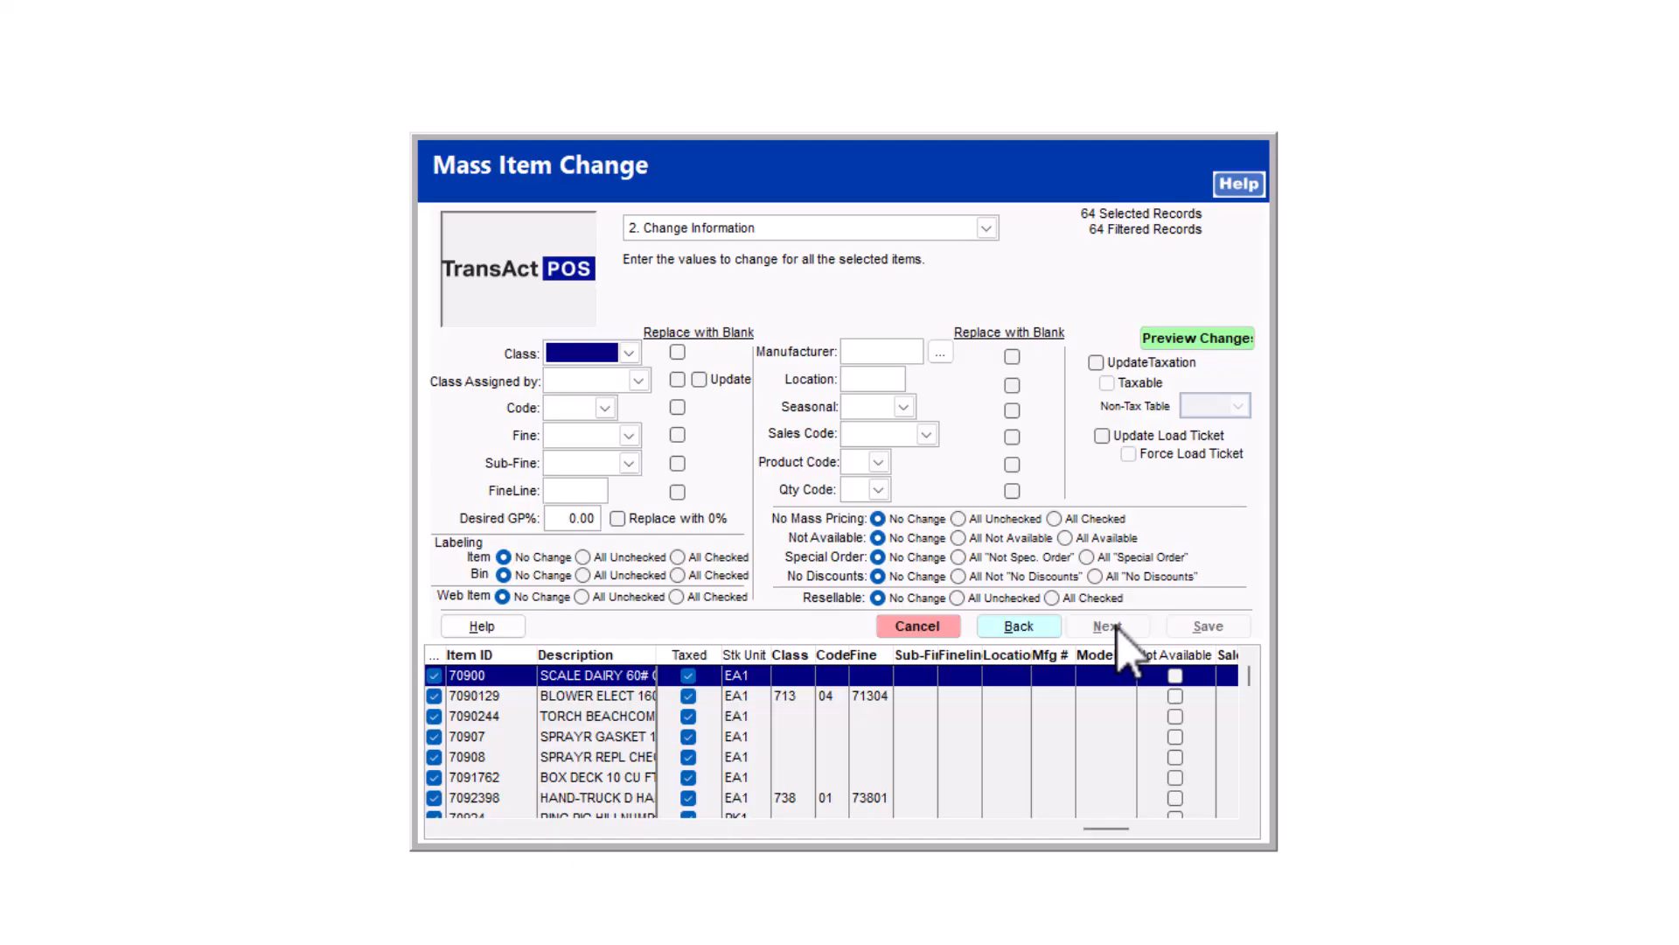
Exclude items 7090129, 7090244, 70907, 70908 and 7091762 from the filtered list.
{"action": "left_click", "coordinate": [435, 696]}
{"action": "left_click", "coordinate": [435, 716]}
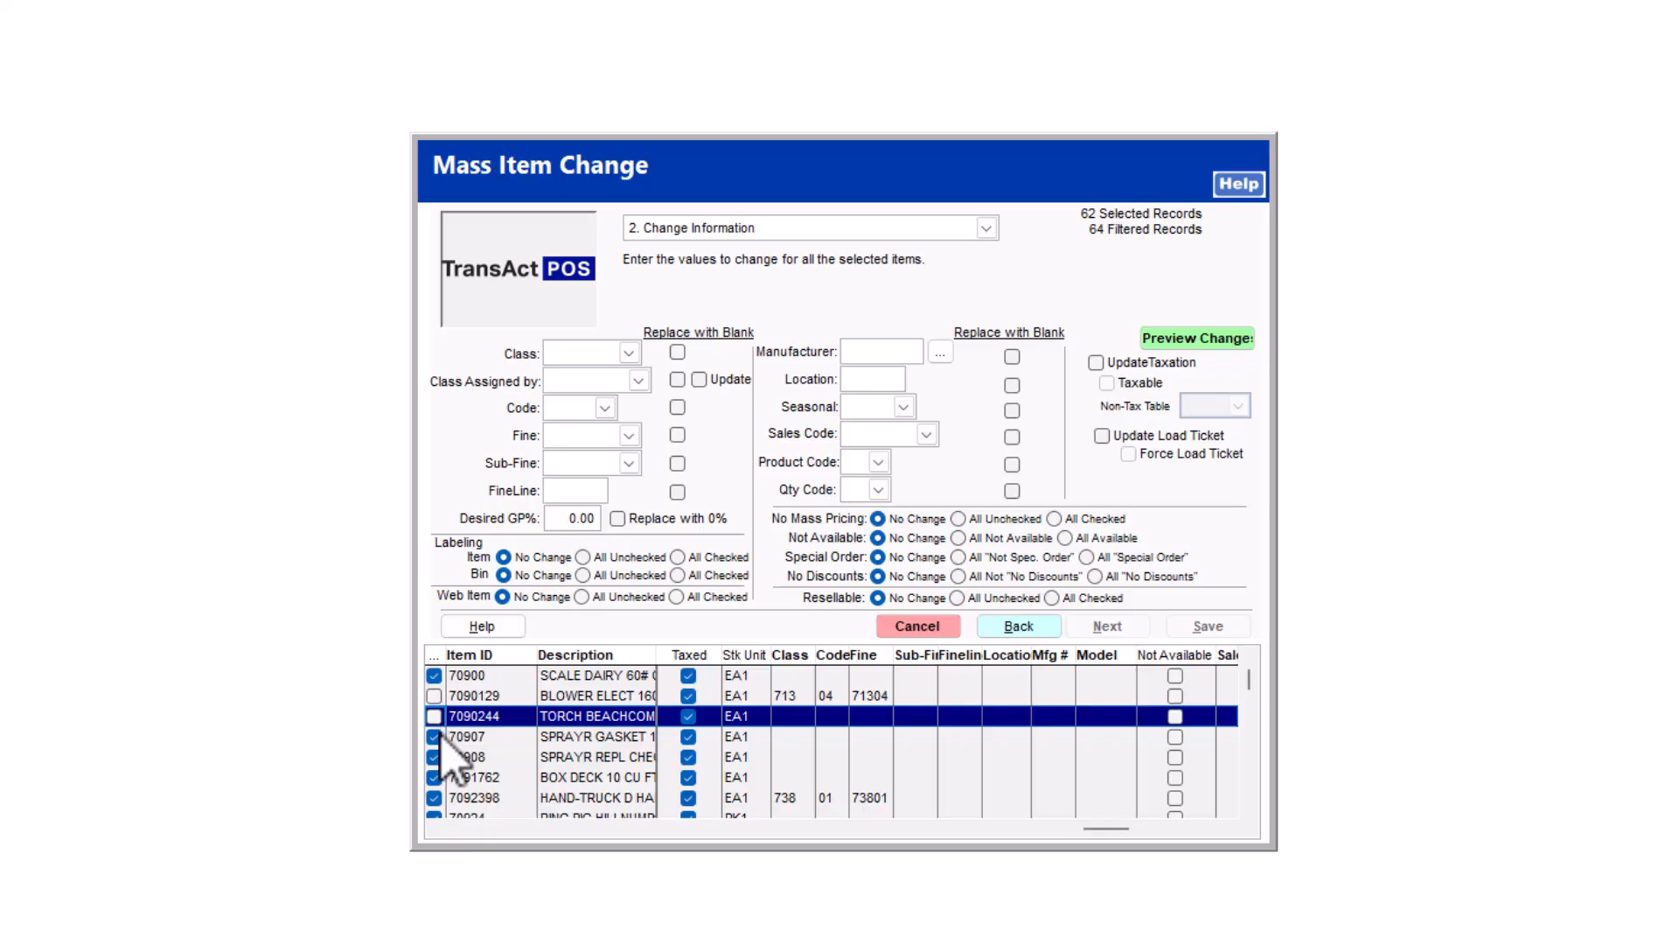
{"action": "left_click", "coordinate": [435, 736]}
{"action": "left_click", "coordinate": [435, 756]}
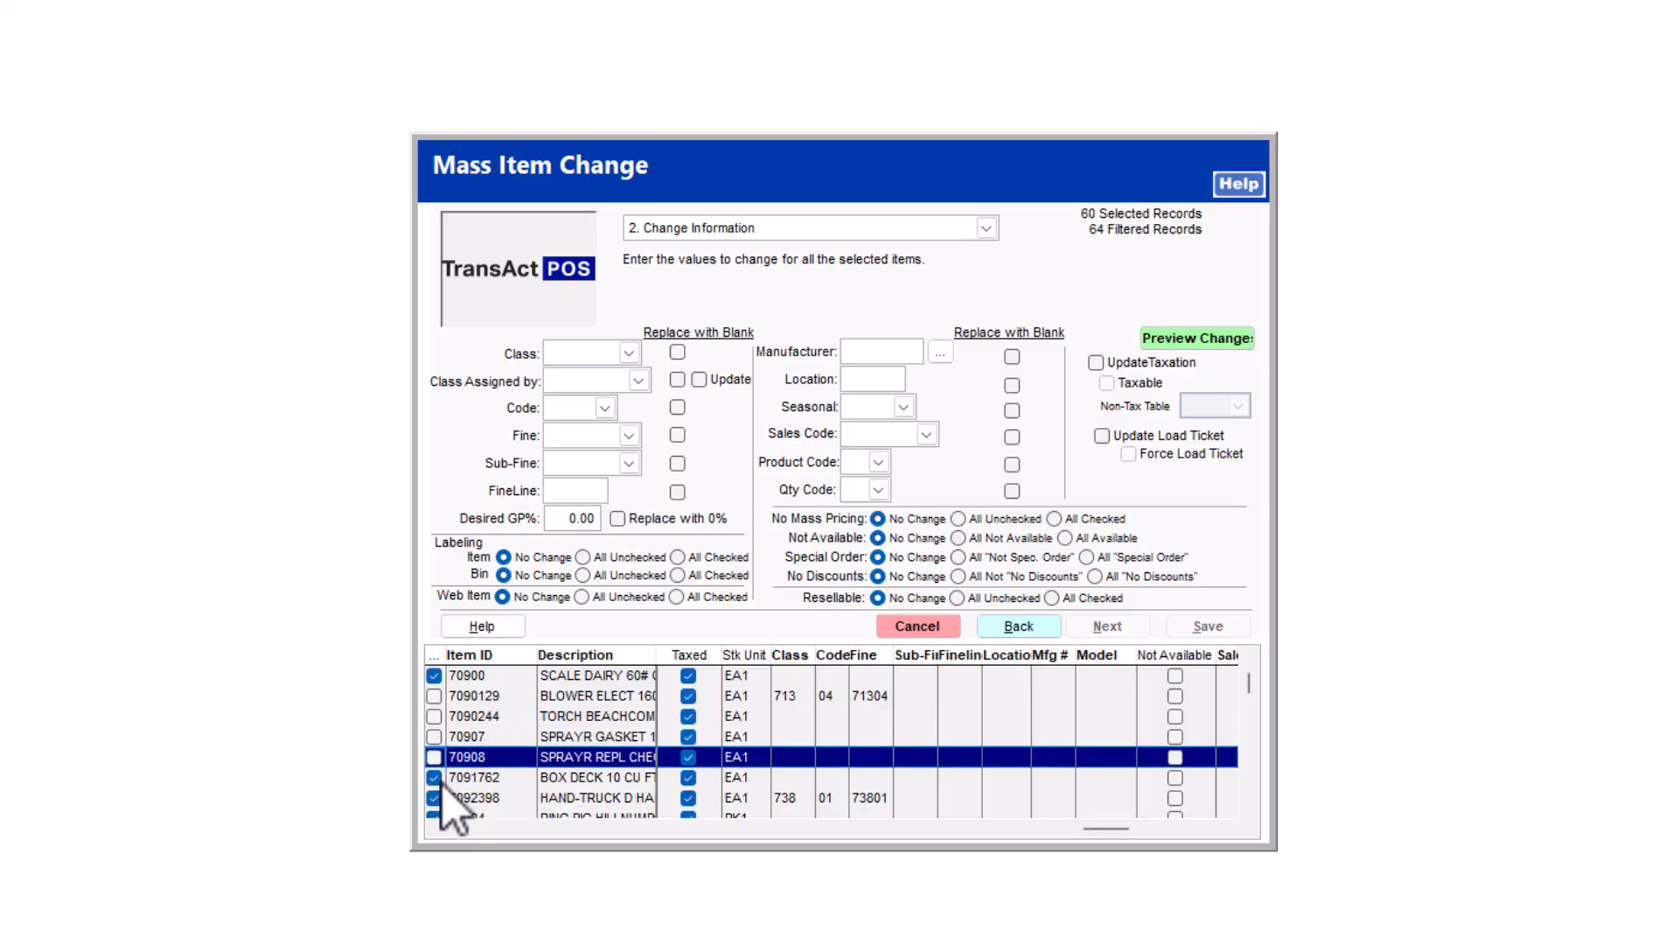
{"action": "left_click", "coordinate": [435, 776]}
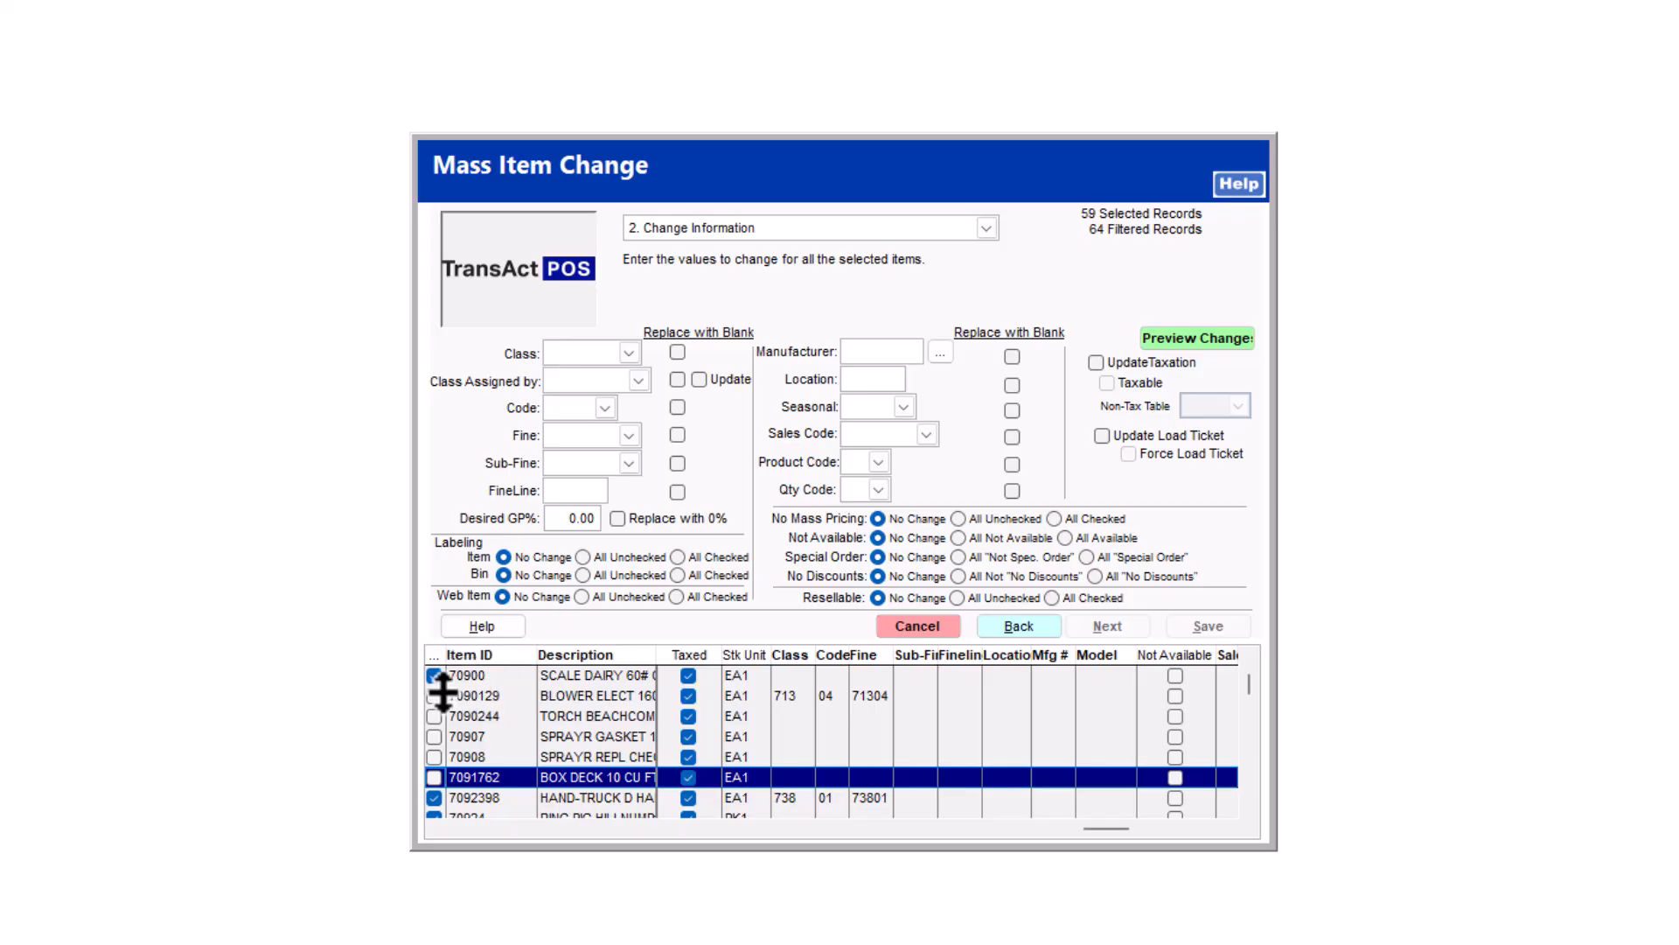
{"action": "left_click_drag", "start_coordinate": [1248, 693], "coordinate": [1249, 752]}
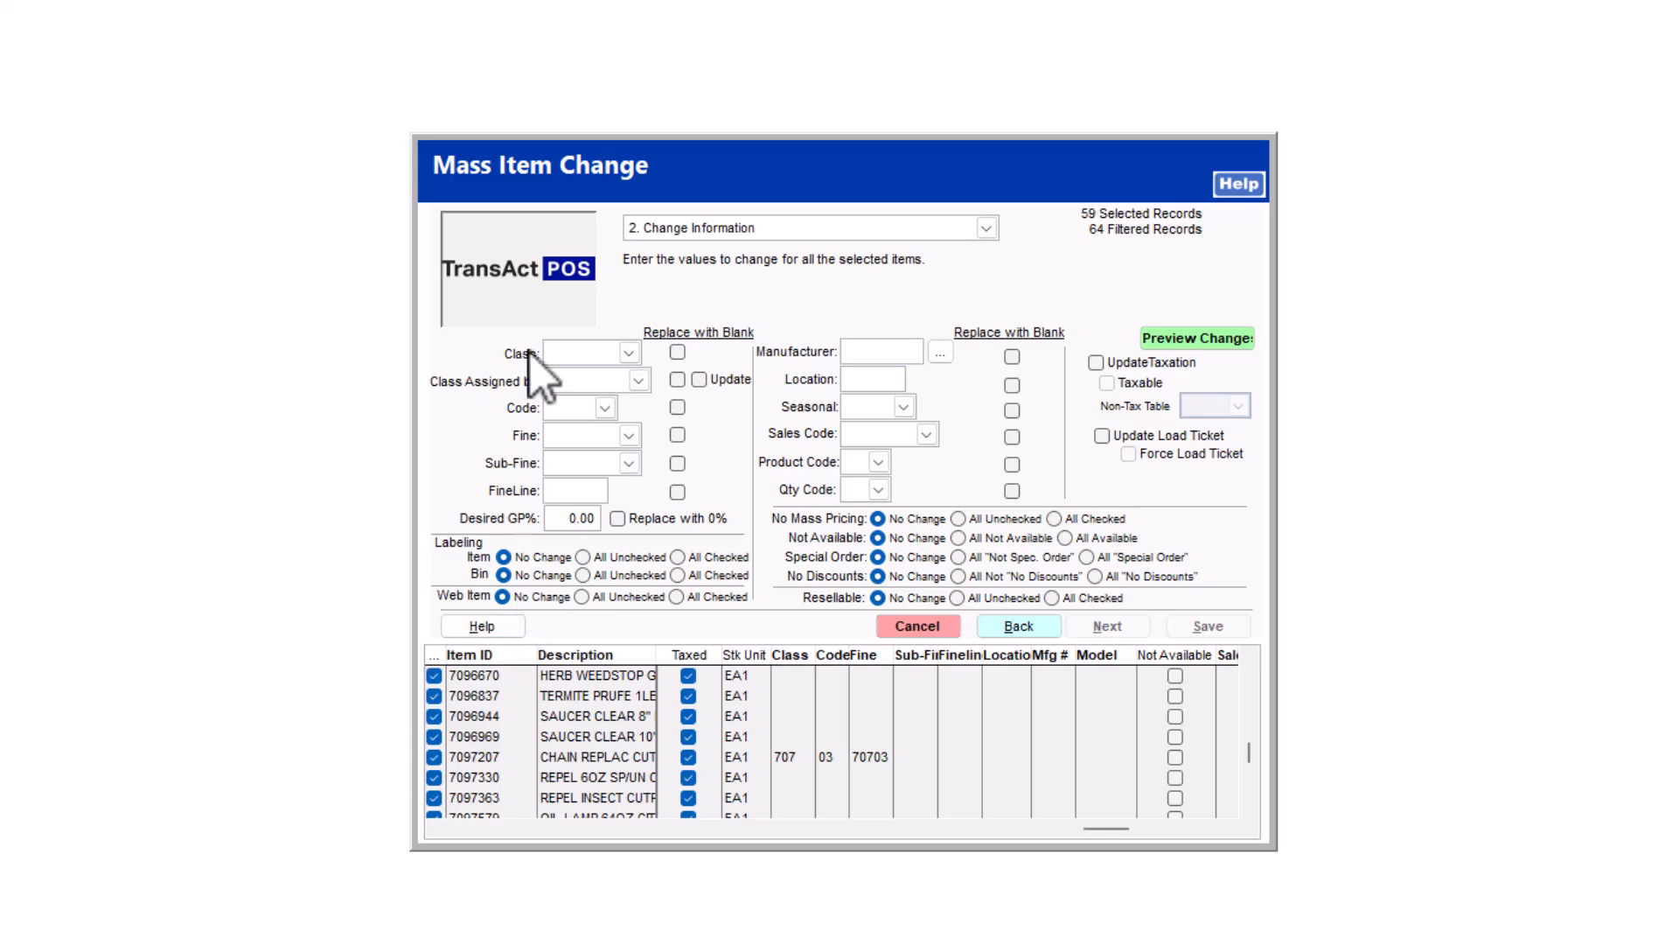
Set the class to 101 and the location to 1234 for all selected items.
{"action": "left_click", "coordinate": [628, 353]}
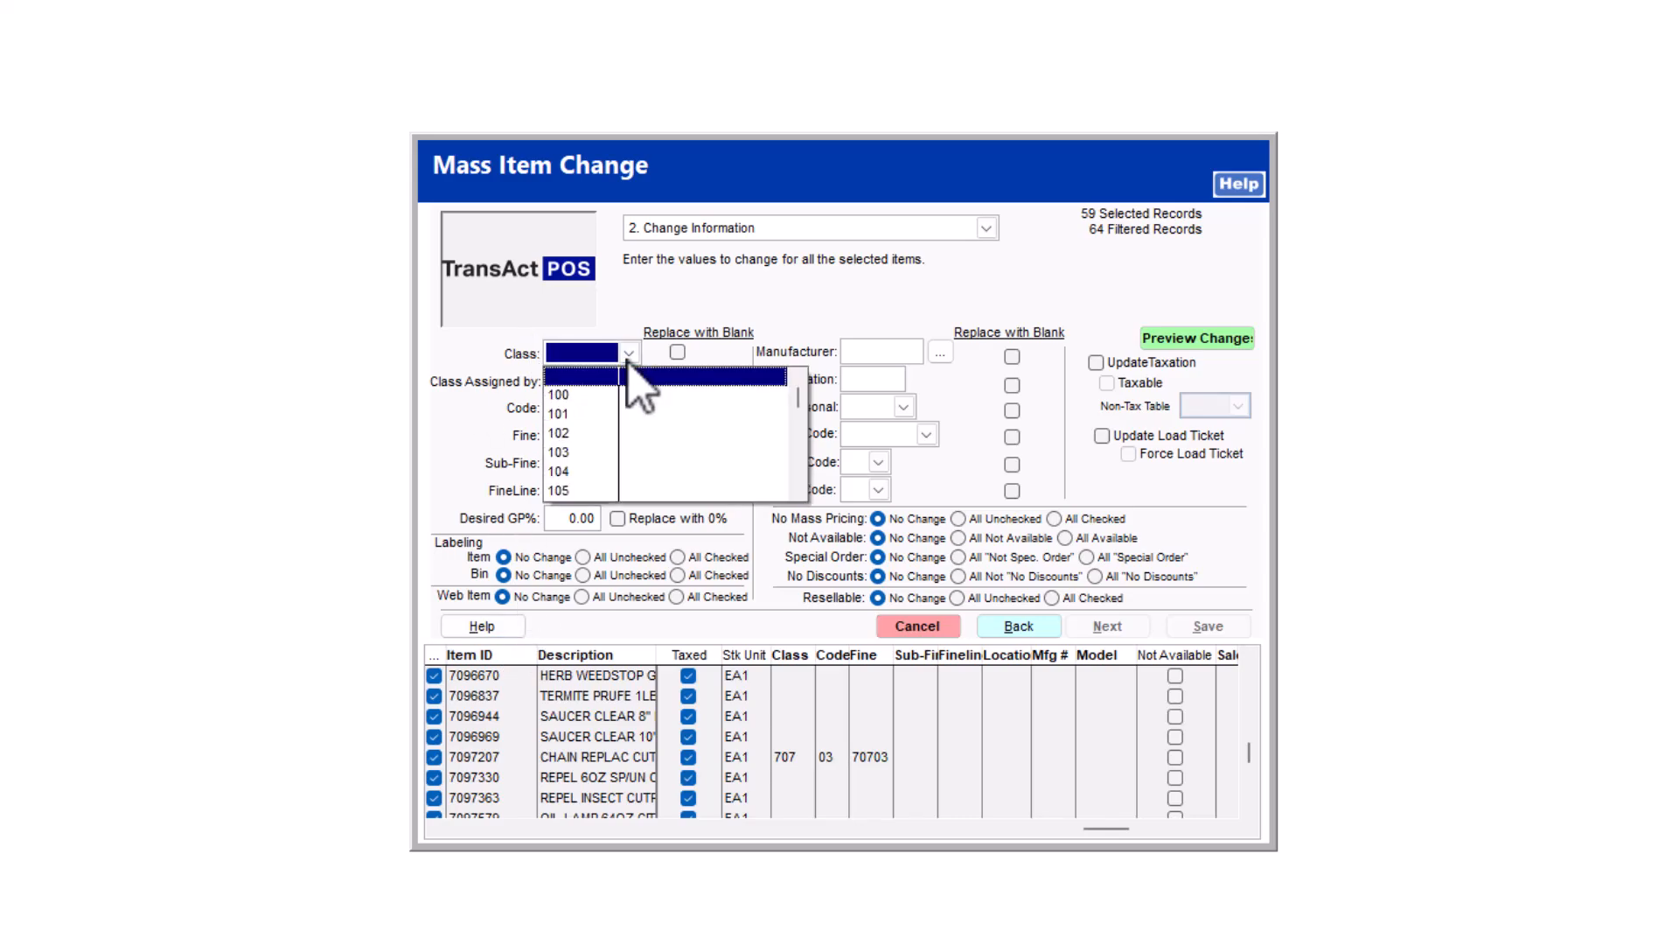
{"action": "left_click", "coordinate": [573, 413]}
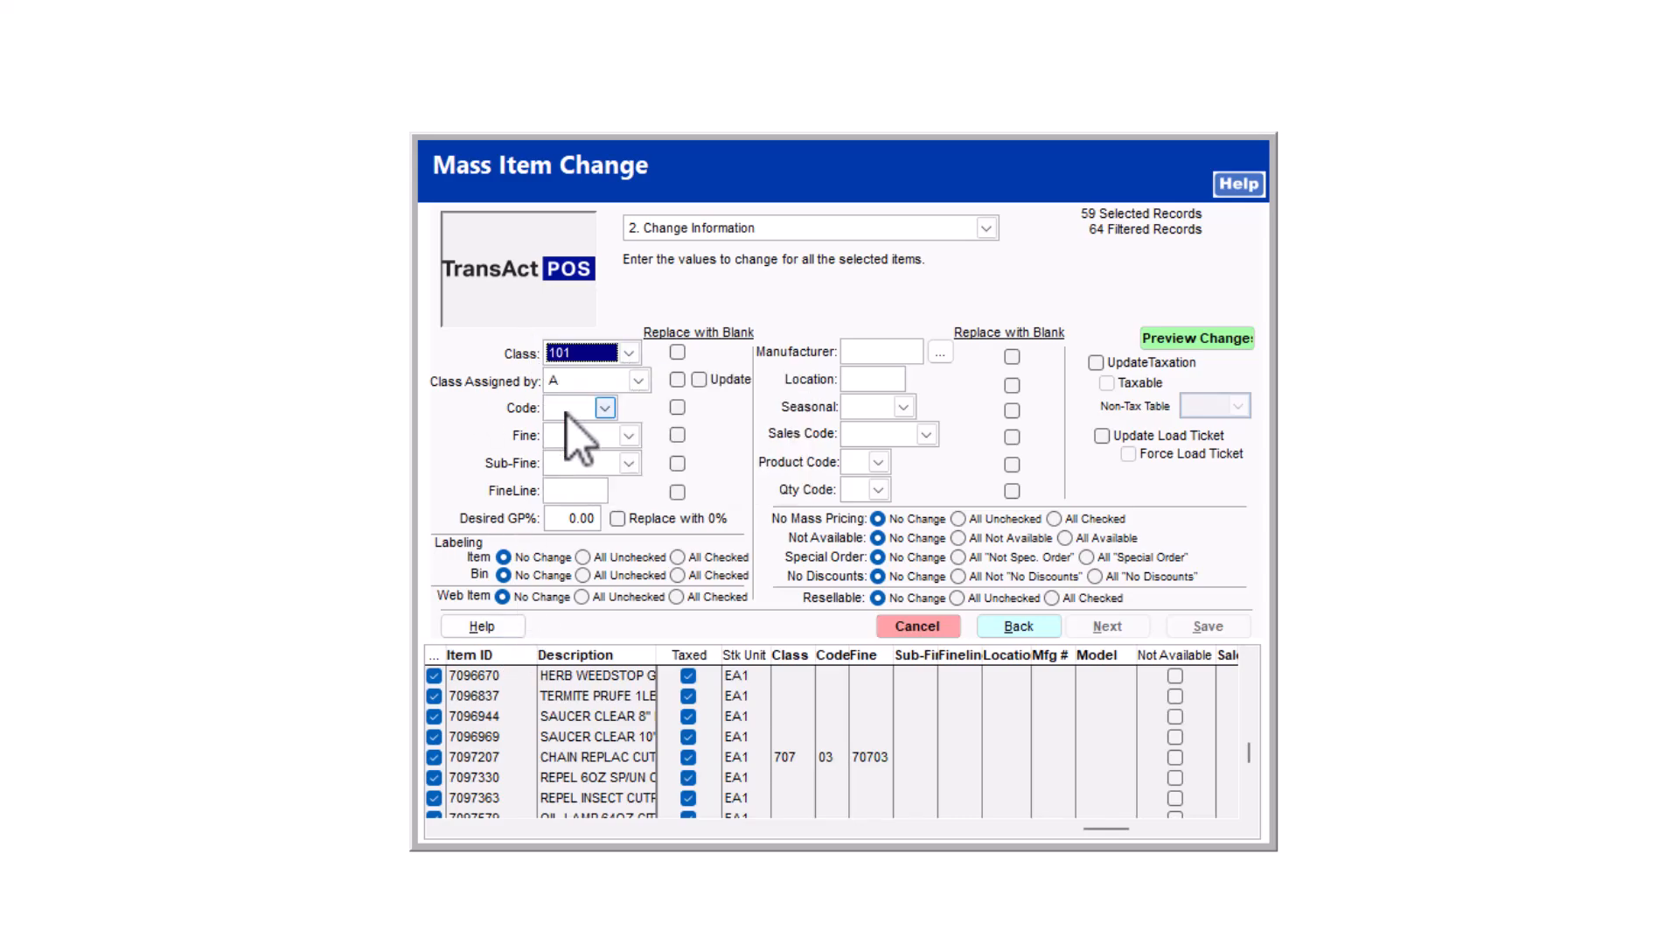
{"action": "left_click", "coordinate": [903, 407]}
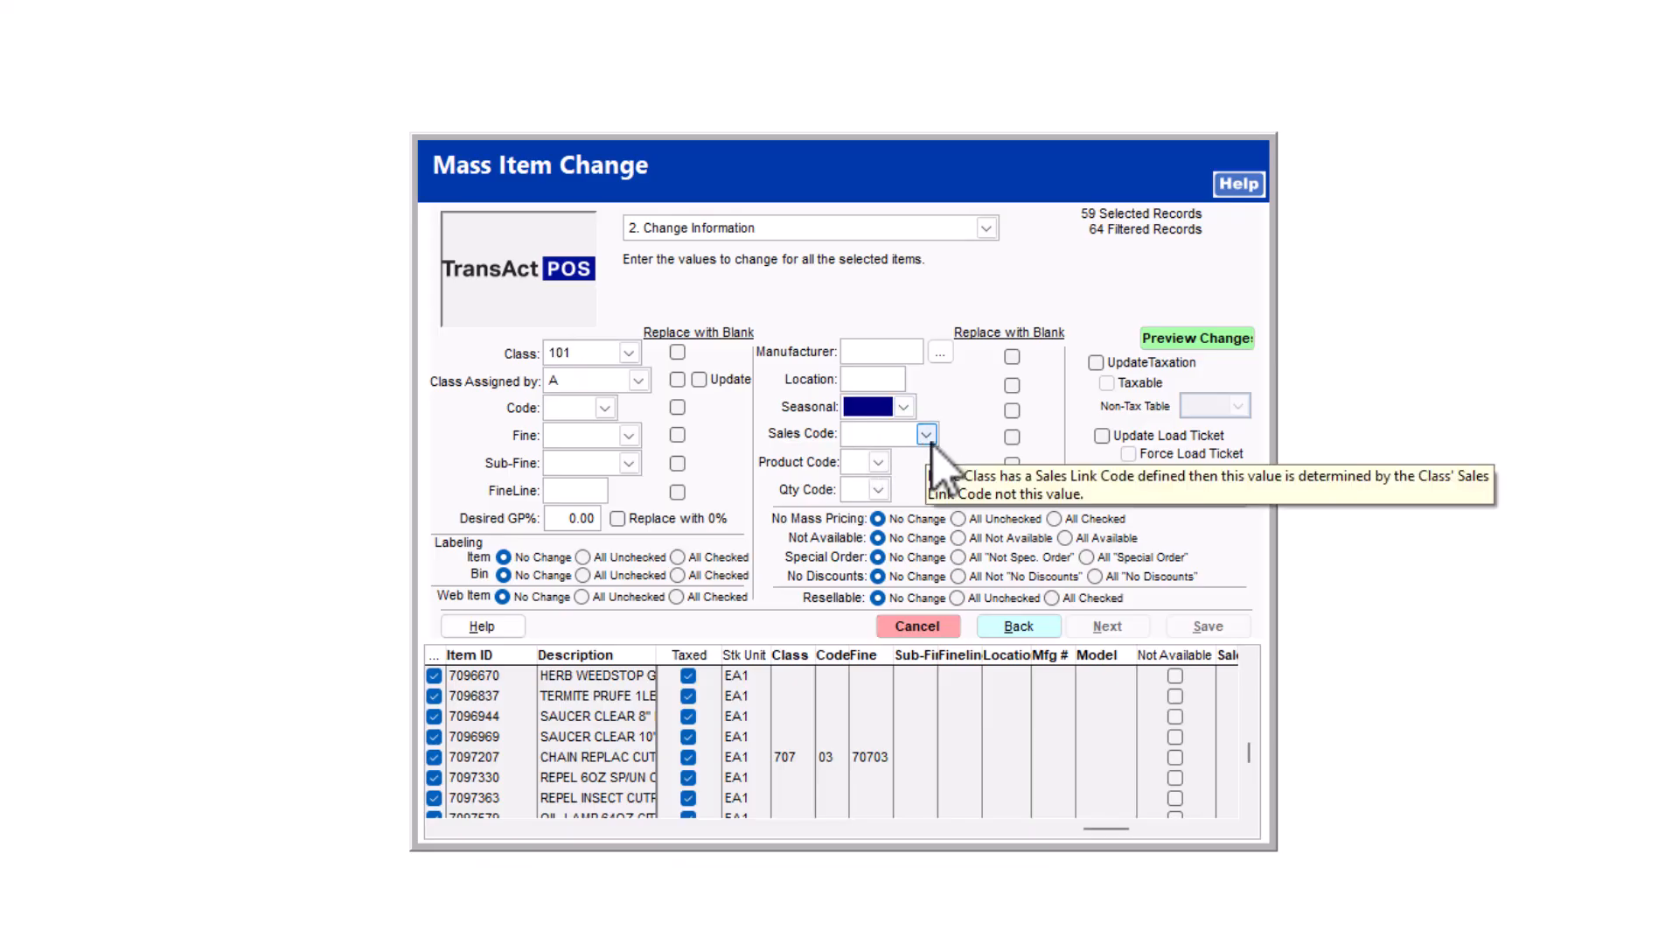
{"action": "left_click", "coordinate": [875, 380]}
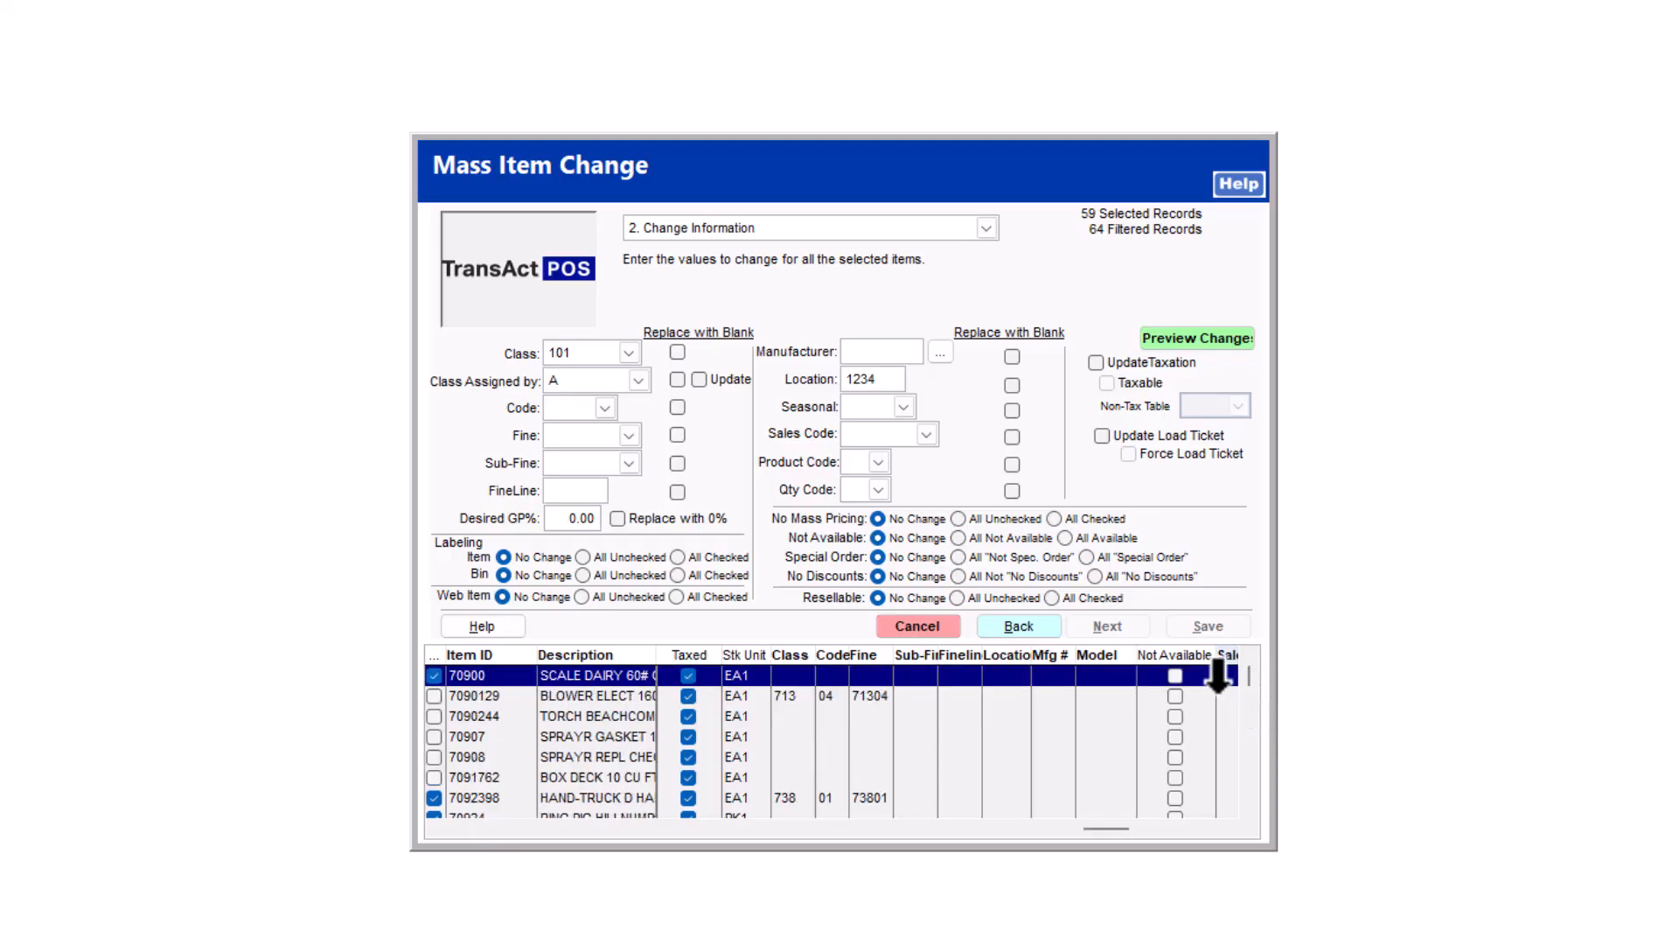
Preview the mass changes, confirming with YES that the source of the class is not updated.
{"action": "left_click", "coordinate": [1197, 339]}
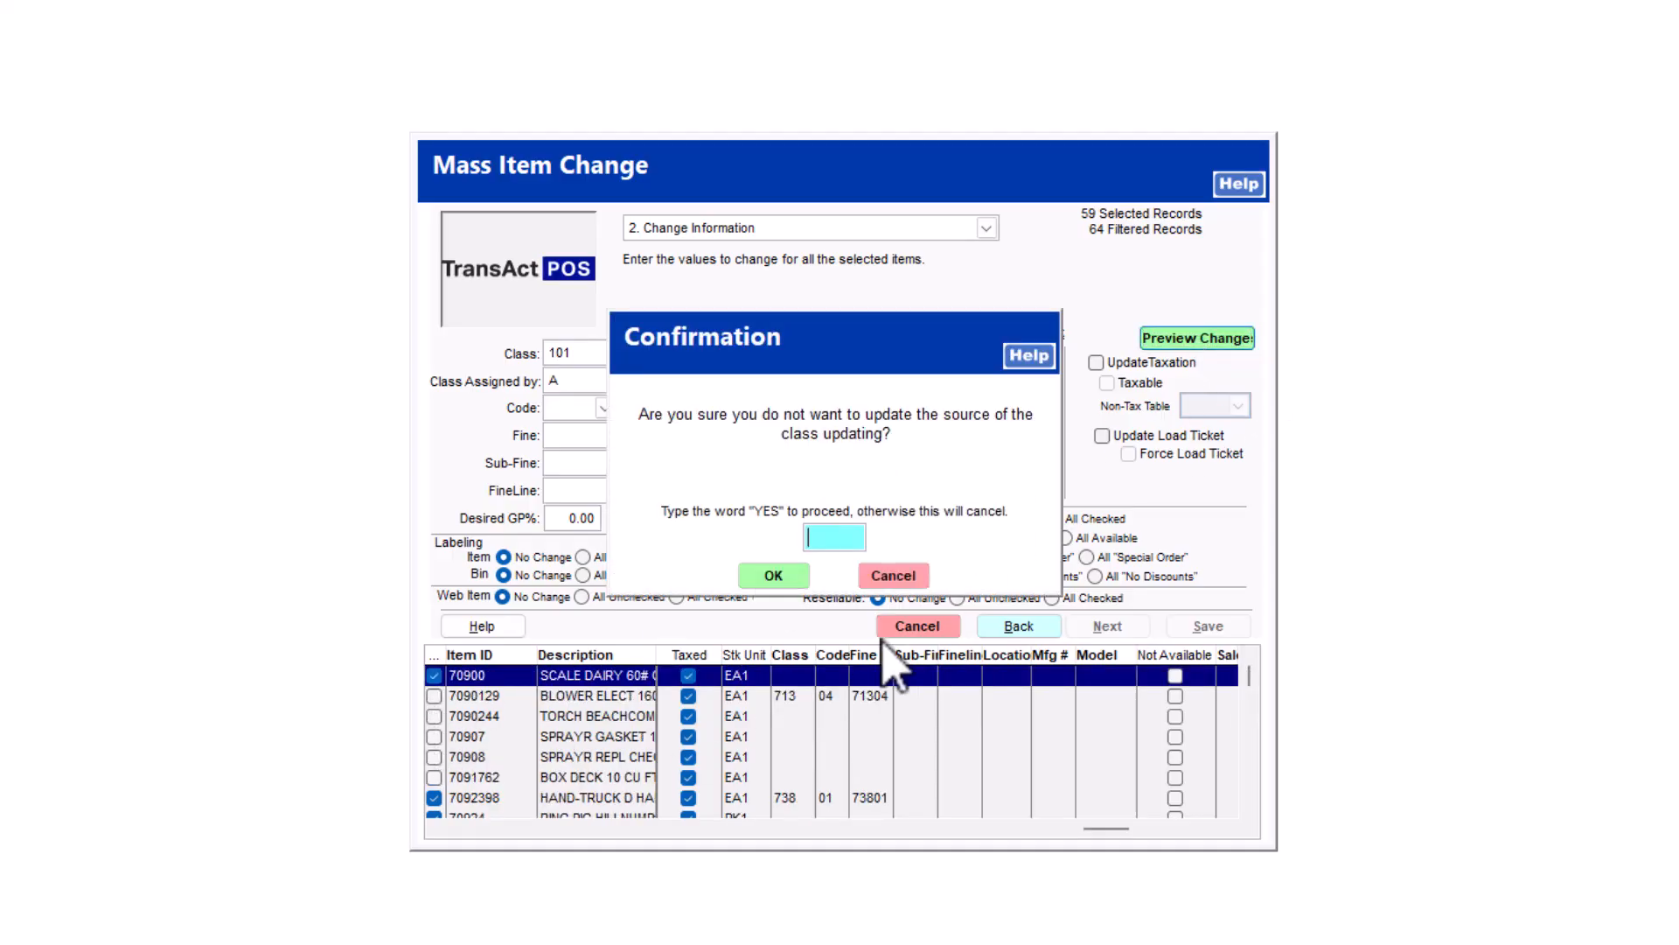
{"action": "type", "text": "YES"}
{"action": "key", "text": "Tab"}
{"action": "key", "text": "Return"}
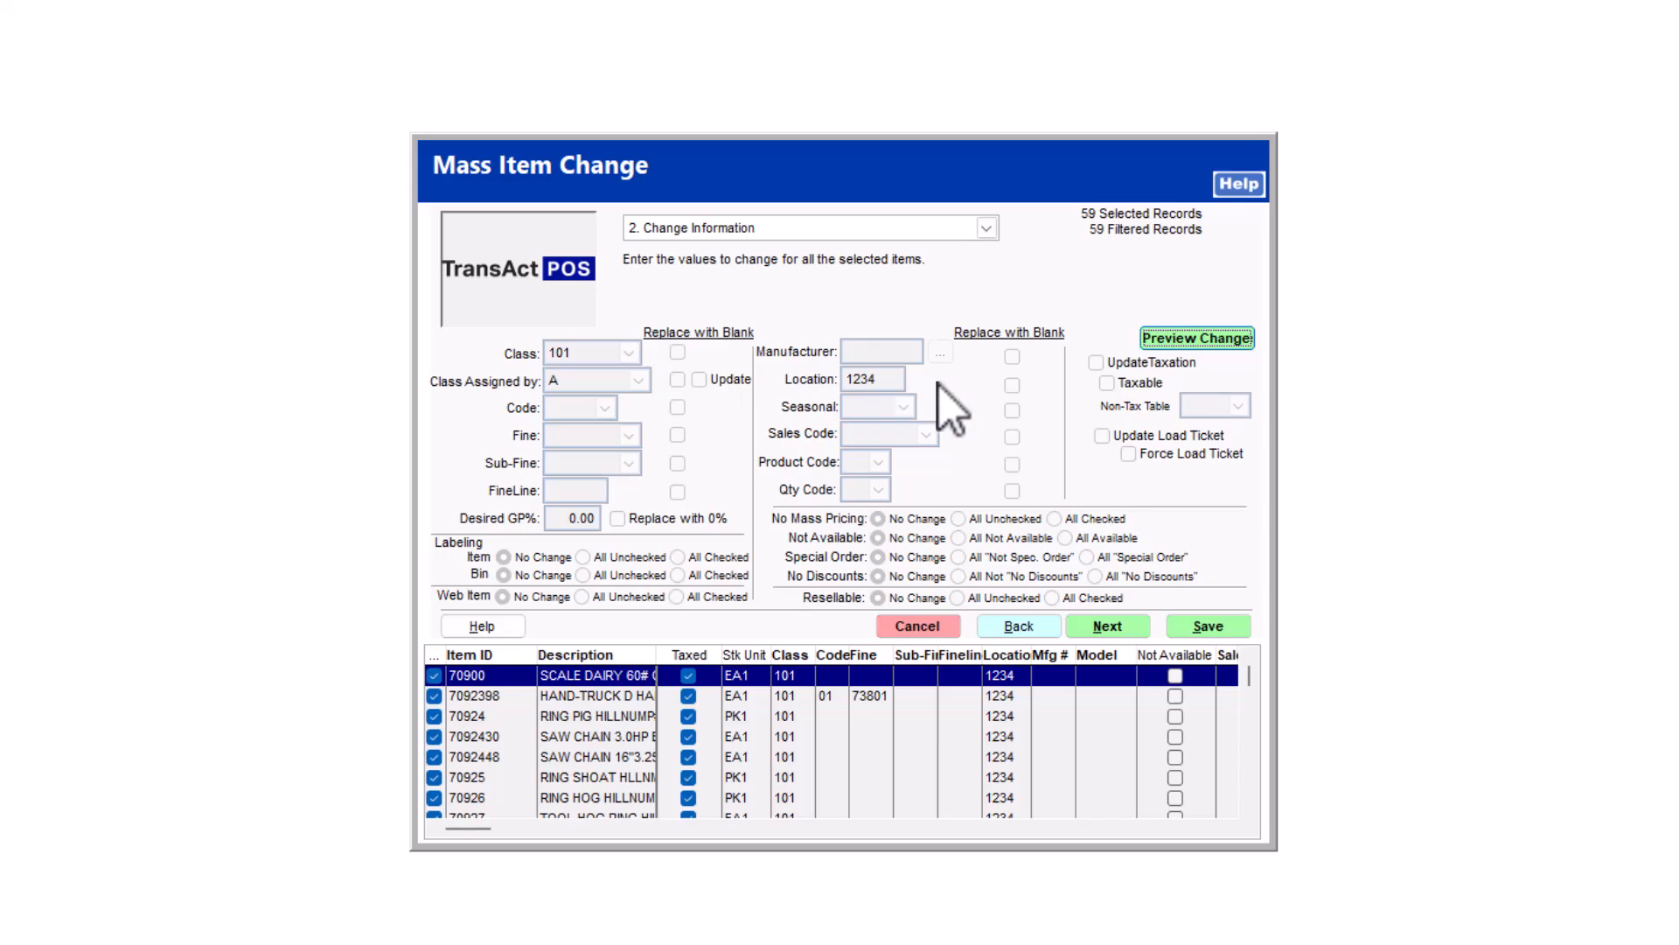
Exclude items 7092398, 7092448, 7092430, 70924 and 70900 from the previewed changes.
{"action": "left_click", "coordinate": [434, 696]}
{"action": "left_click", "coordinate": [435, 735]}
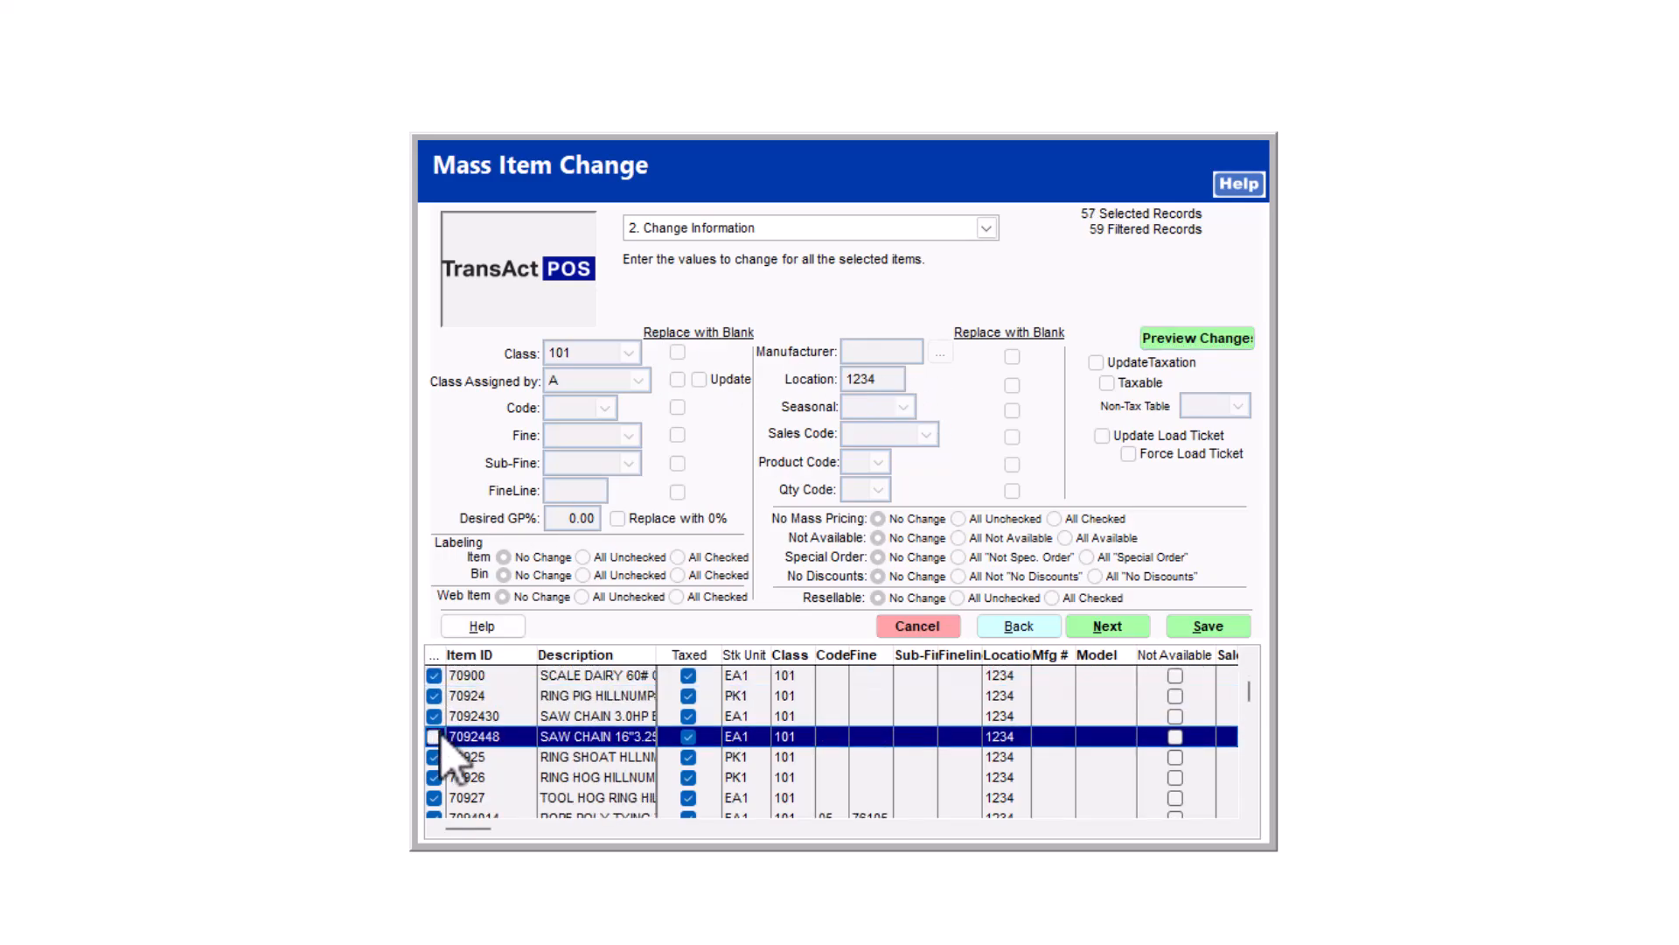
{"action": "left_click", "coordinate": [435, 716]}
{"action": "left_click", "coordinate": [435, 695]}
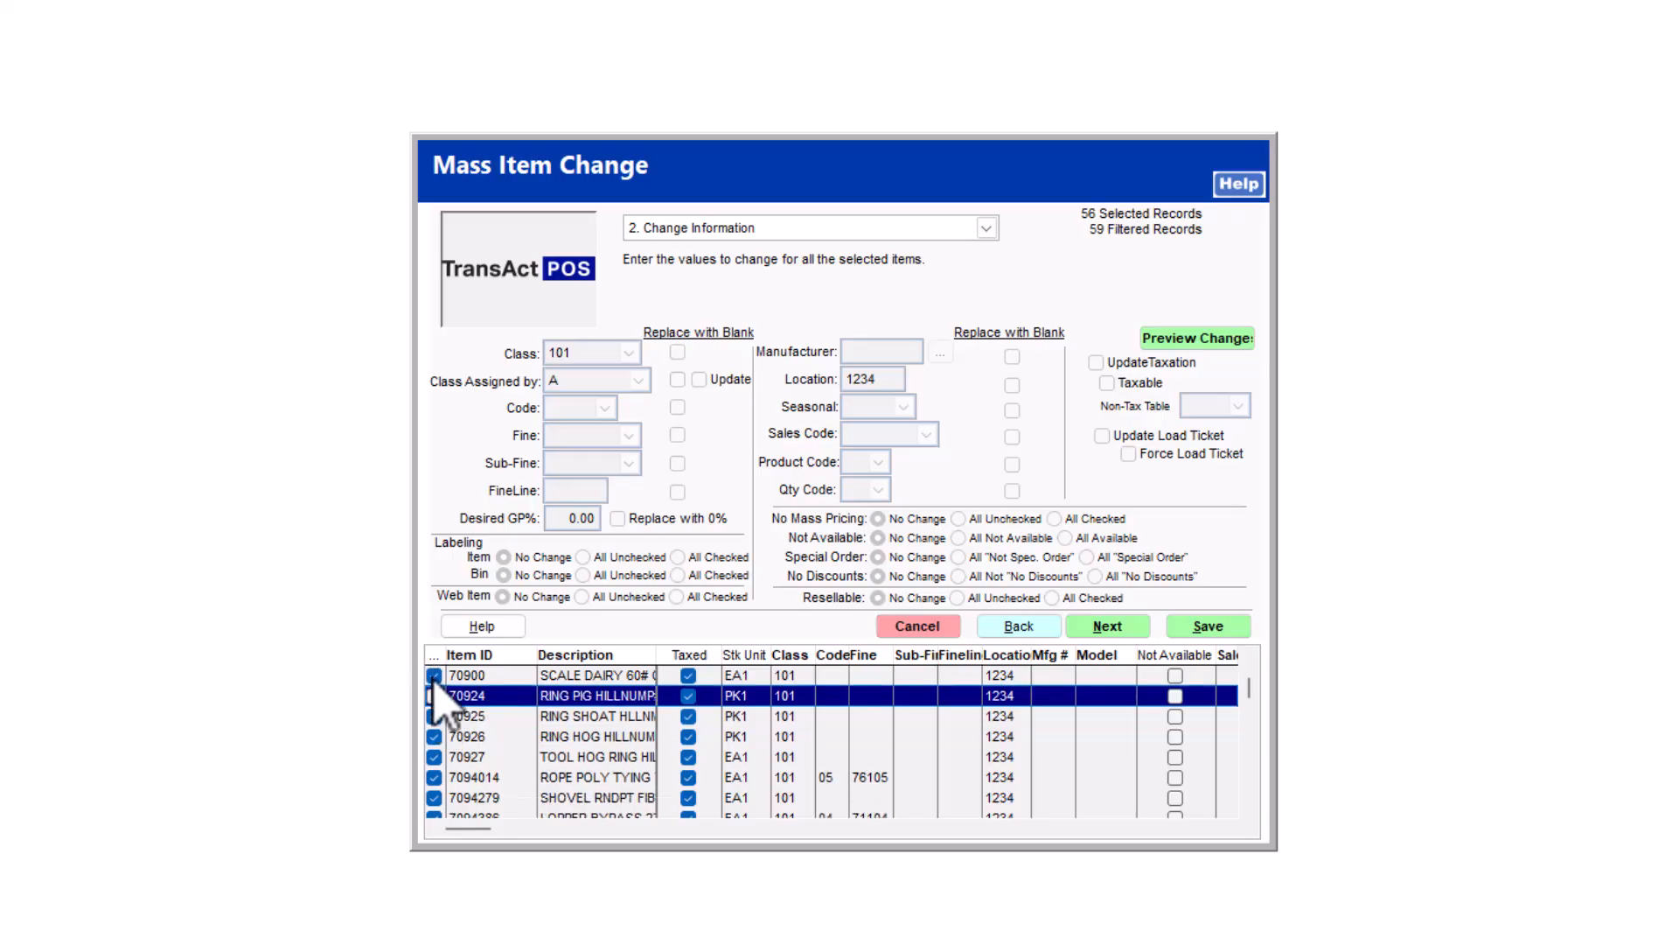
{"action": "left_click", "coordinate": [434, 676]}
{"action": "left_click", "coordinate": [434, 675]}
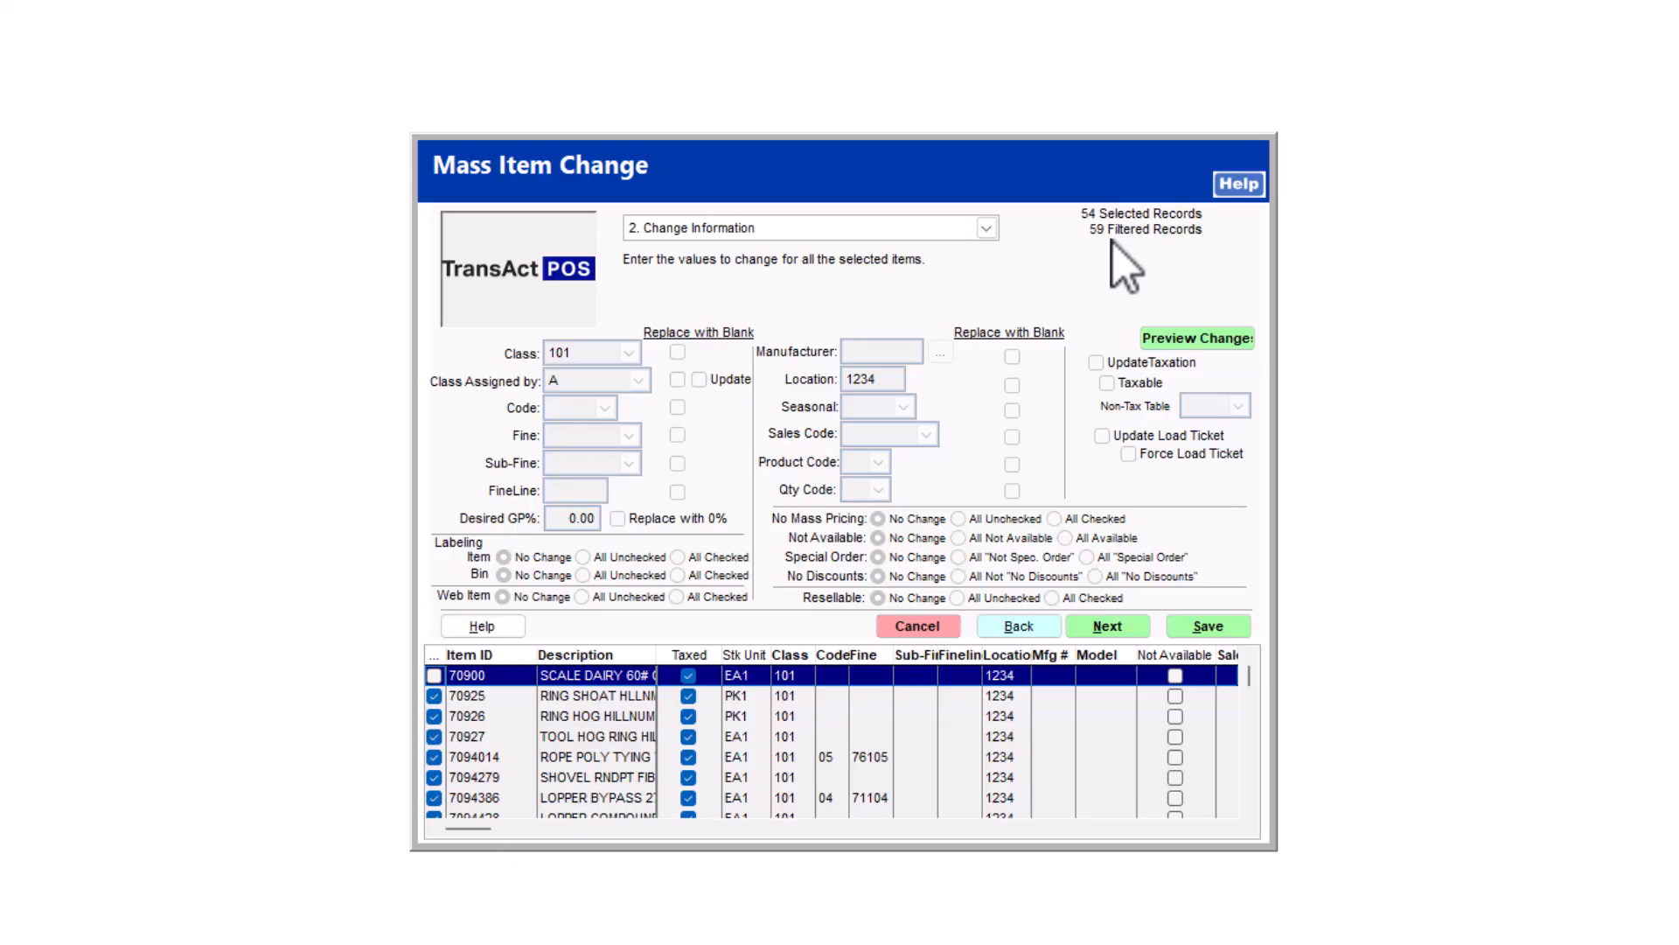
Exclude items 7094279 and 7094428 from the previewed changes and save the mass item change.
{"action": "left_click", "coordinate": [439, 716]}
{"action": "left_click", "coordinate": [437, 732]}
{"action": "left_click", "coordinate": [435, 753]}
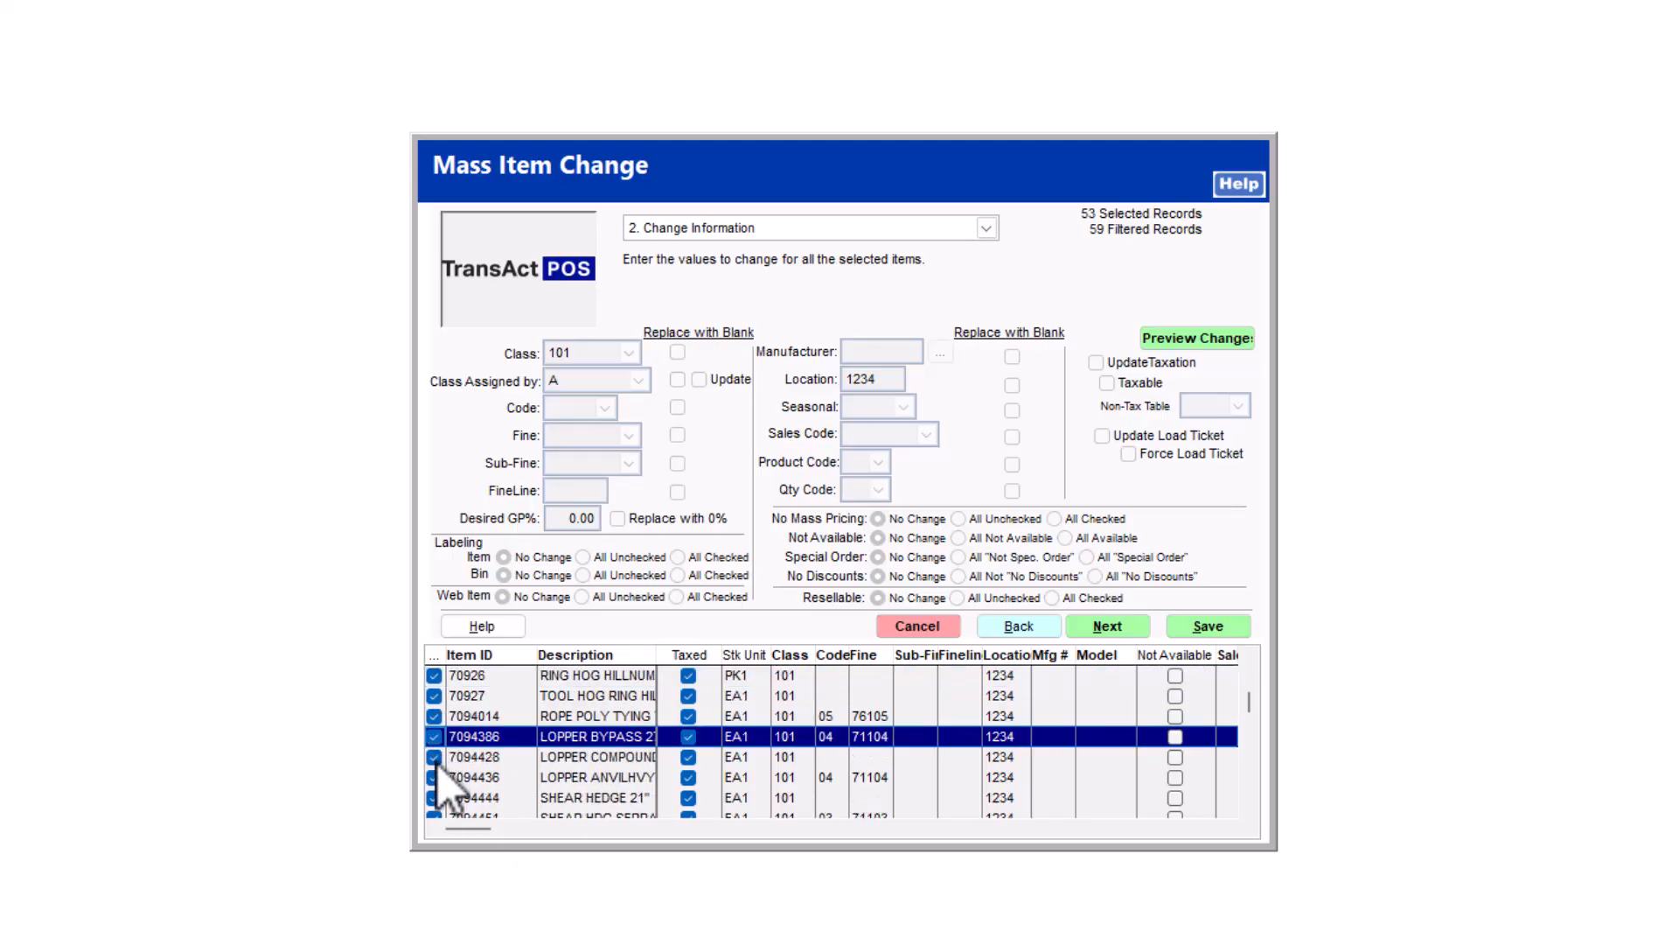
{"action": "left_click", "coordinate": [434, 757]}
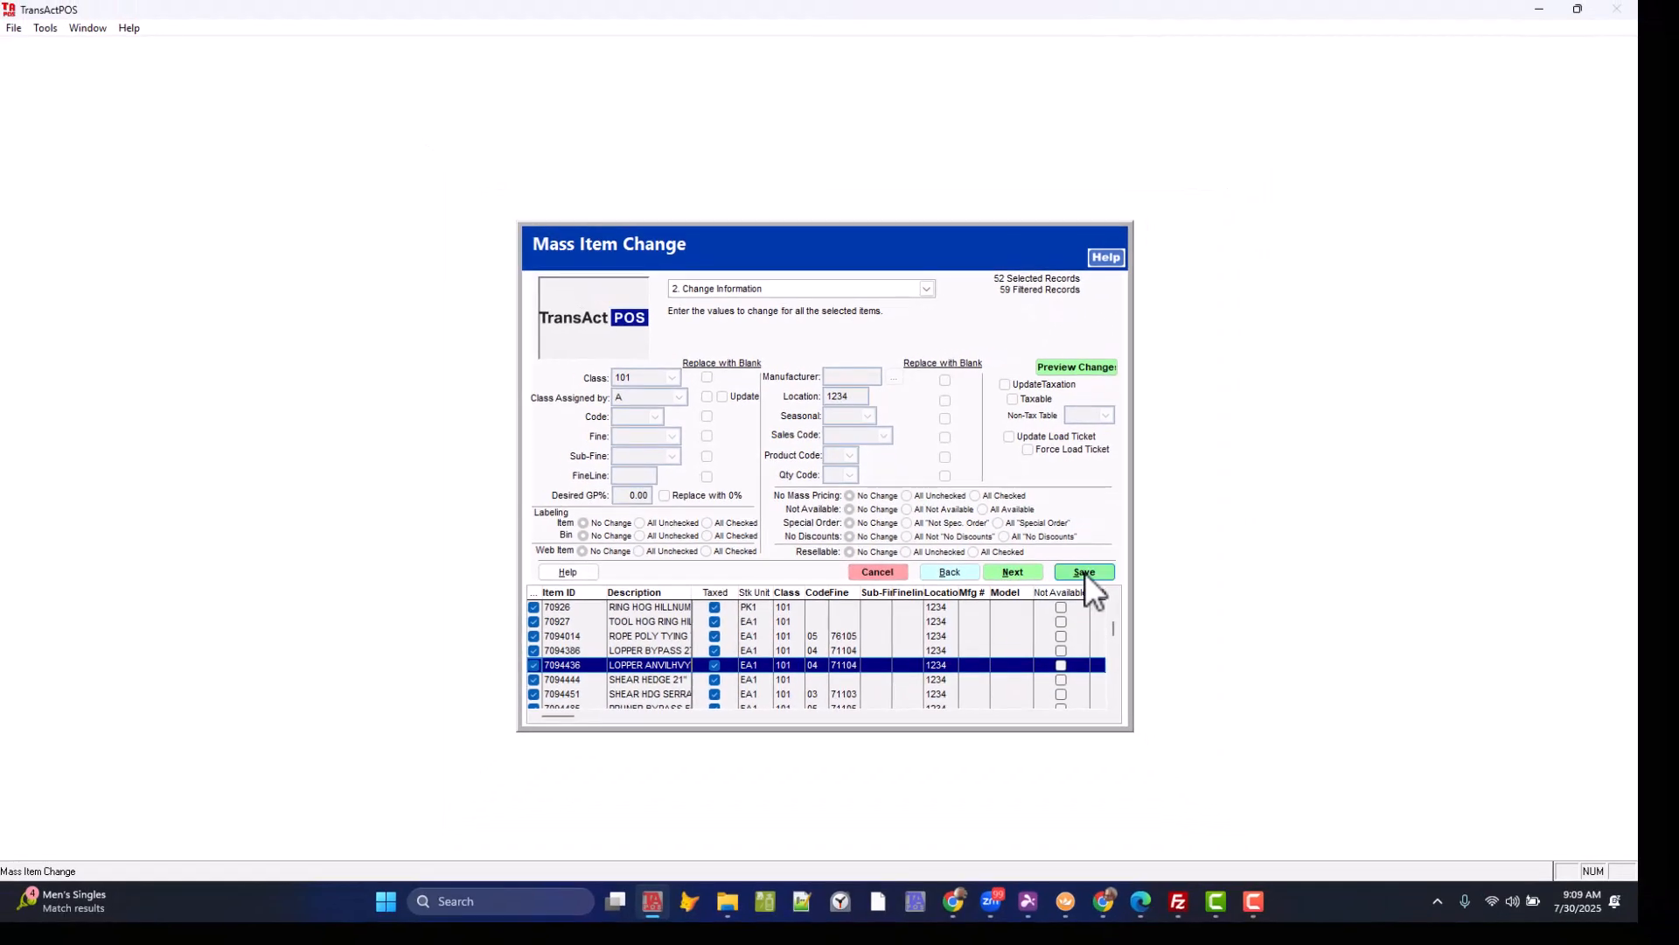
{"action": "left_click", "coordinate": [1085, 572]}
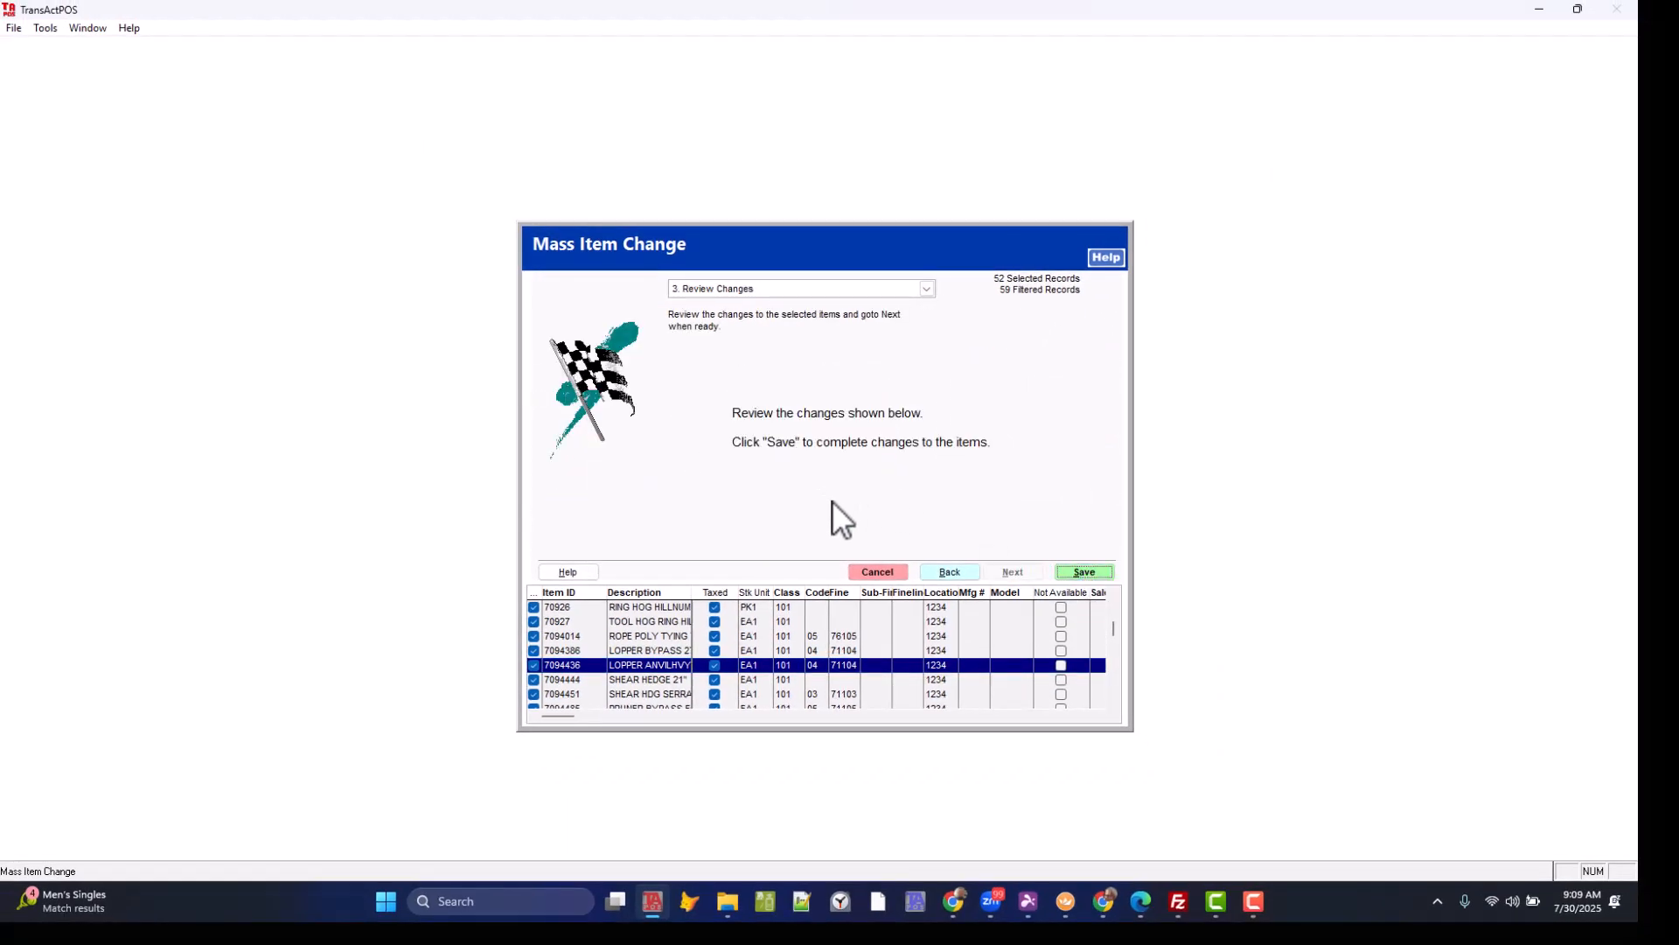
{"action": "left_click", "coordinate": [1085, 571]}
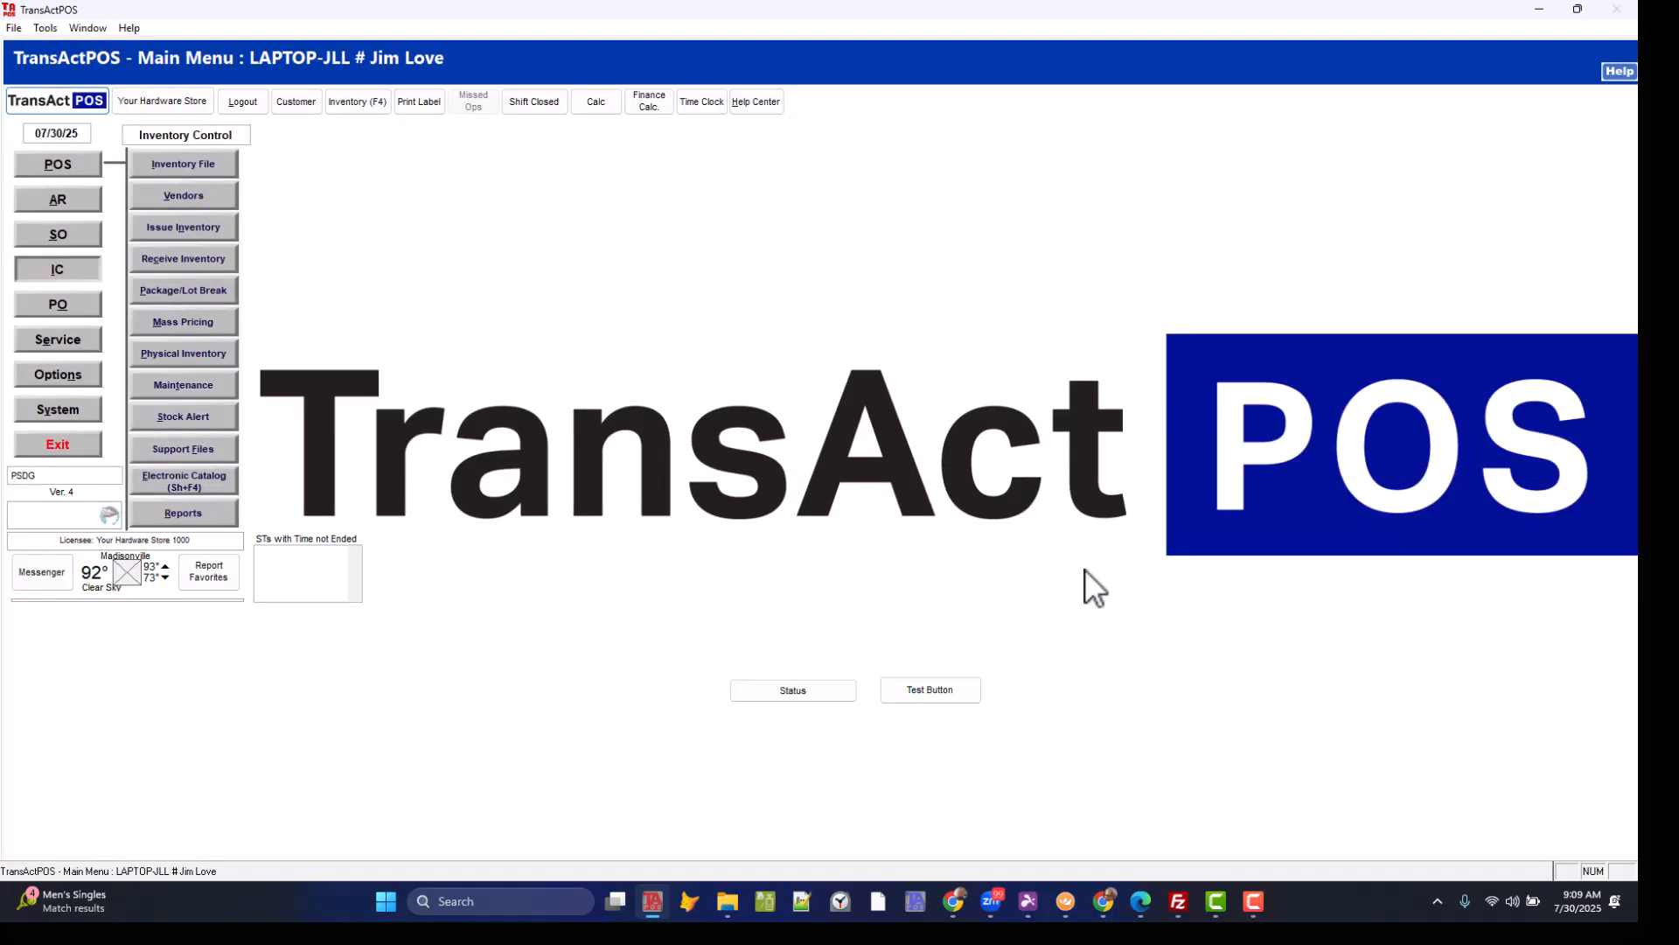
Open the inventory maintenance import/export functions, logging in with the user ID.
{"action": "left_click", "coordinate": [82, 271]}
{"action": "left_click", "coordinate": [201, 388]}
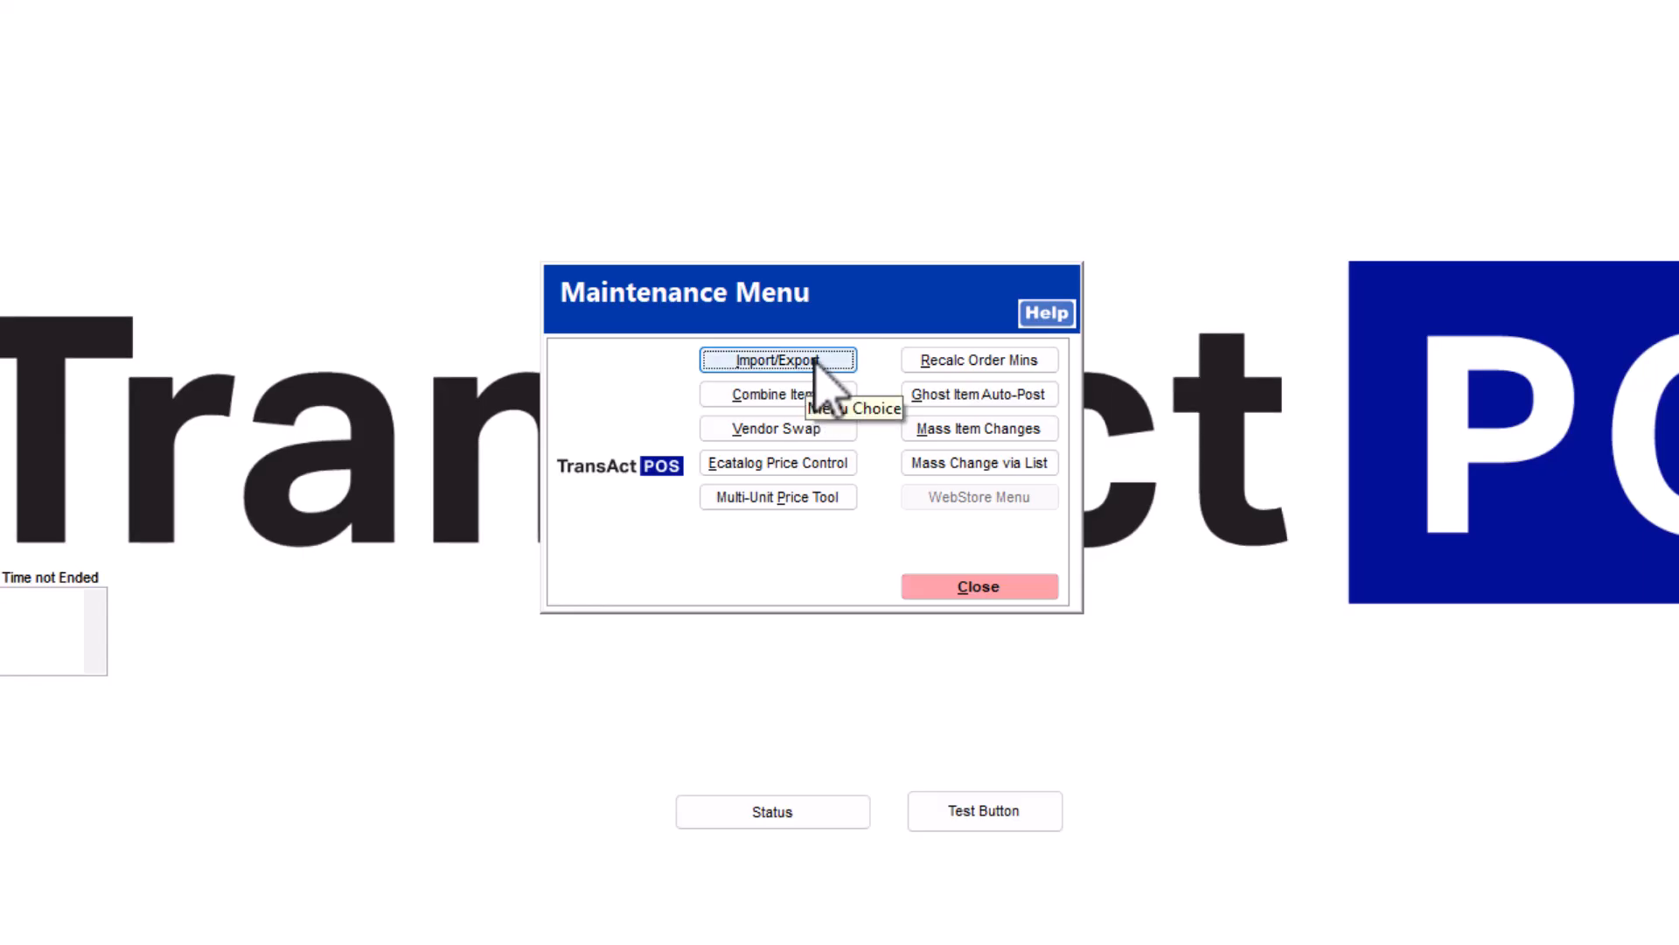
{"action": "left_click", "coordinate": [818, 361]}
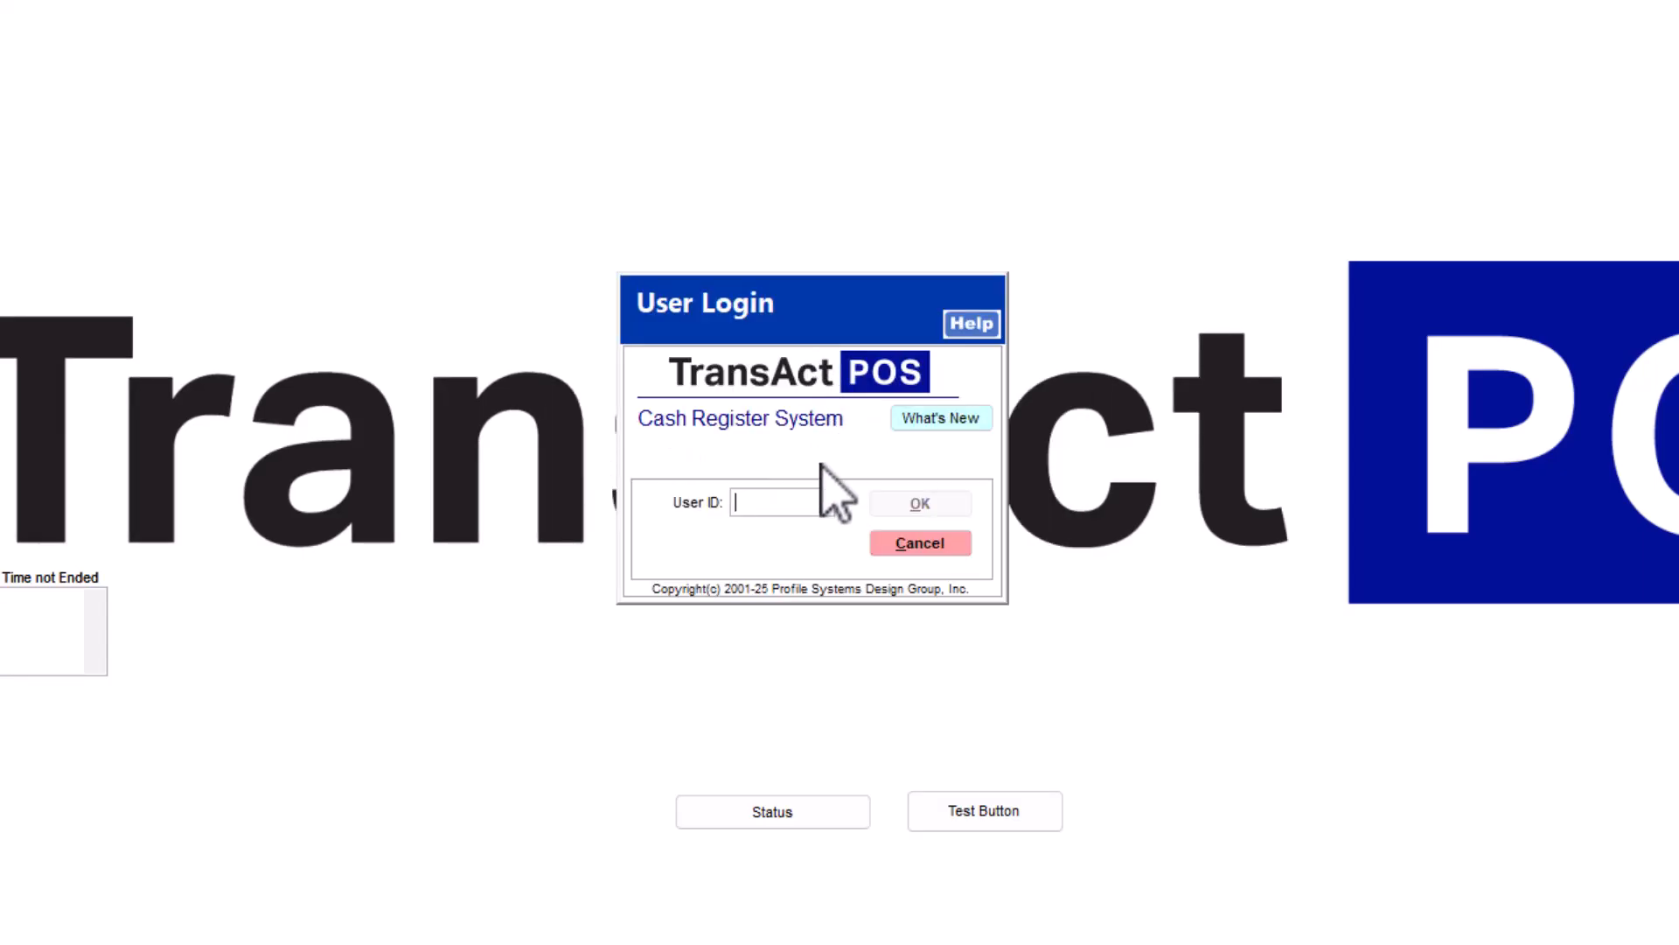
{"action": "type", "text": "***"}
{"action": "key", "text": "Return"}
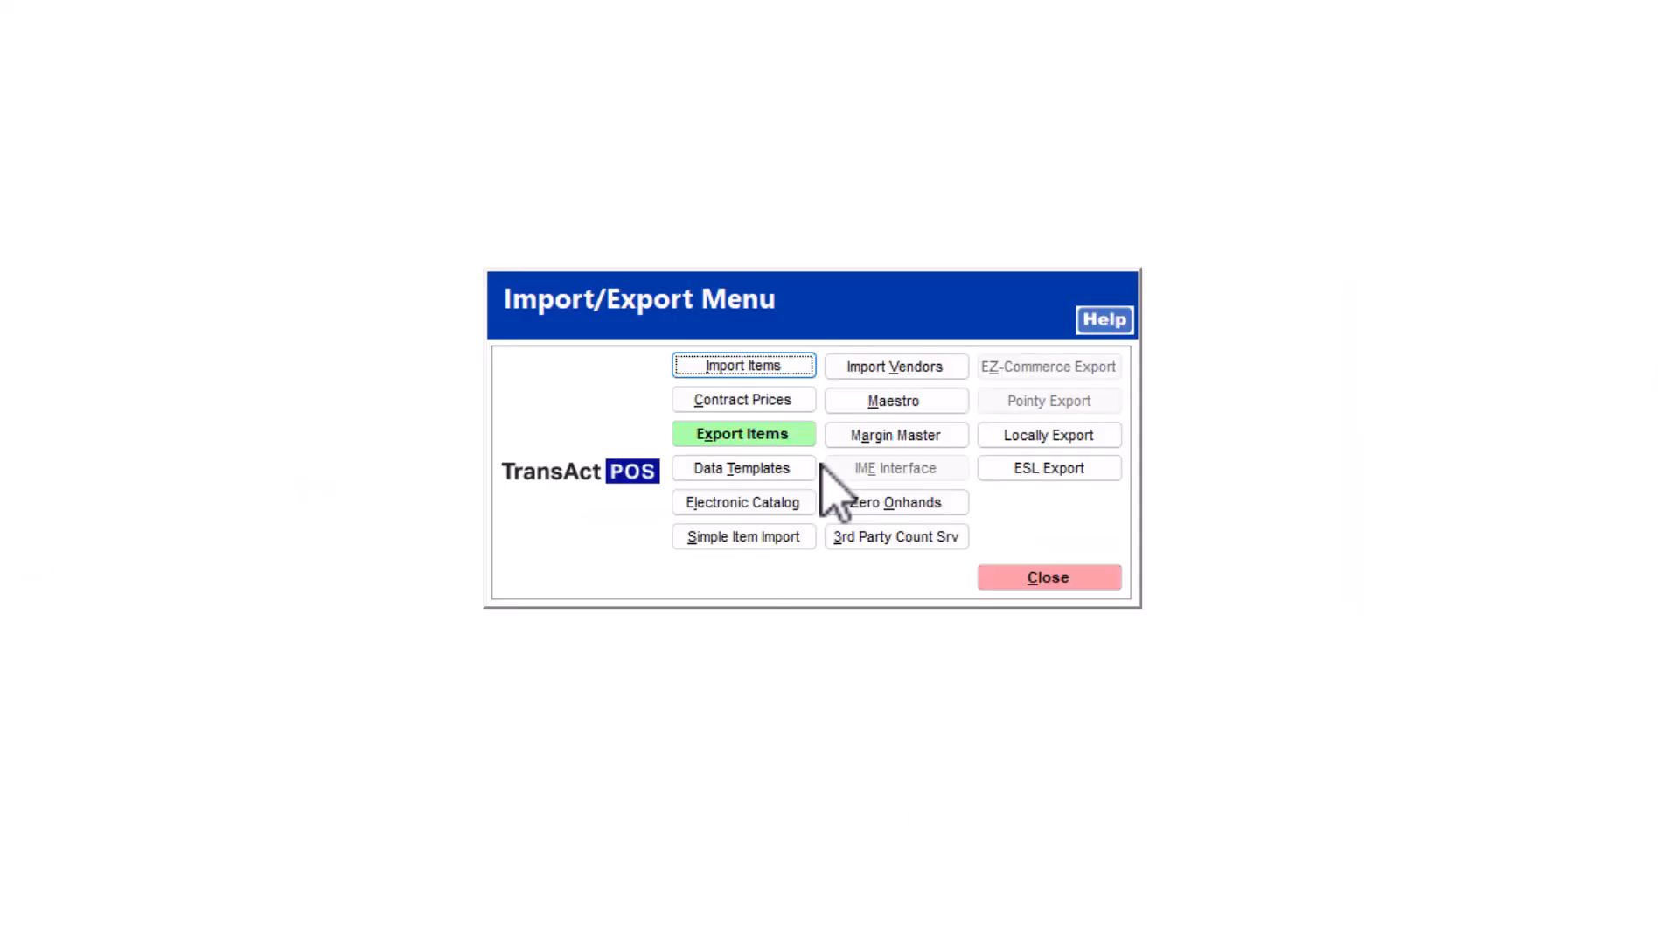
Start an item export for items whose ID or portion is 709.
{"action": "left_click", "coordinate": [779, 435]}
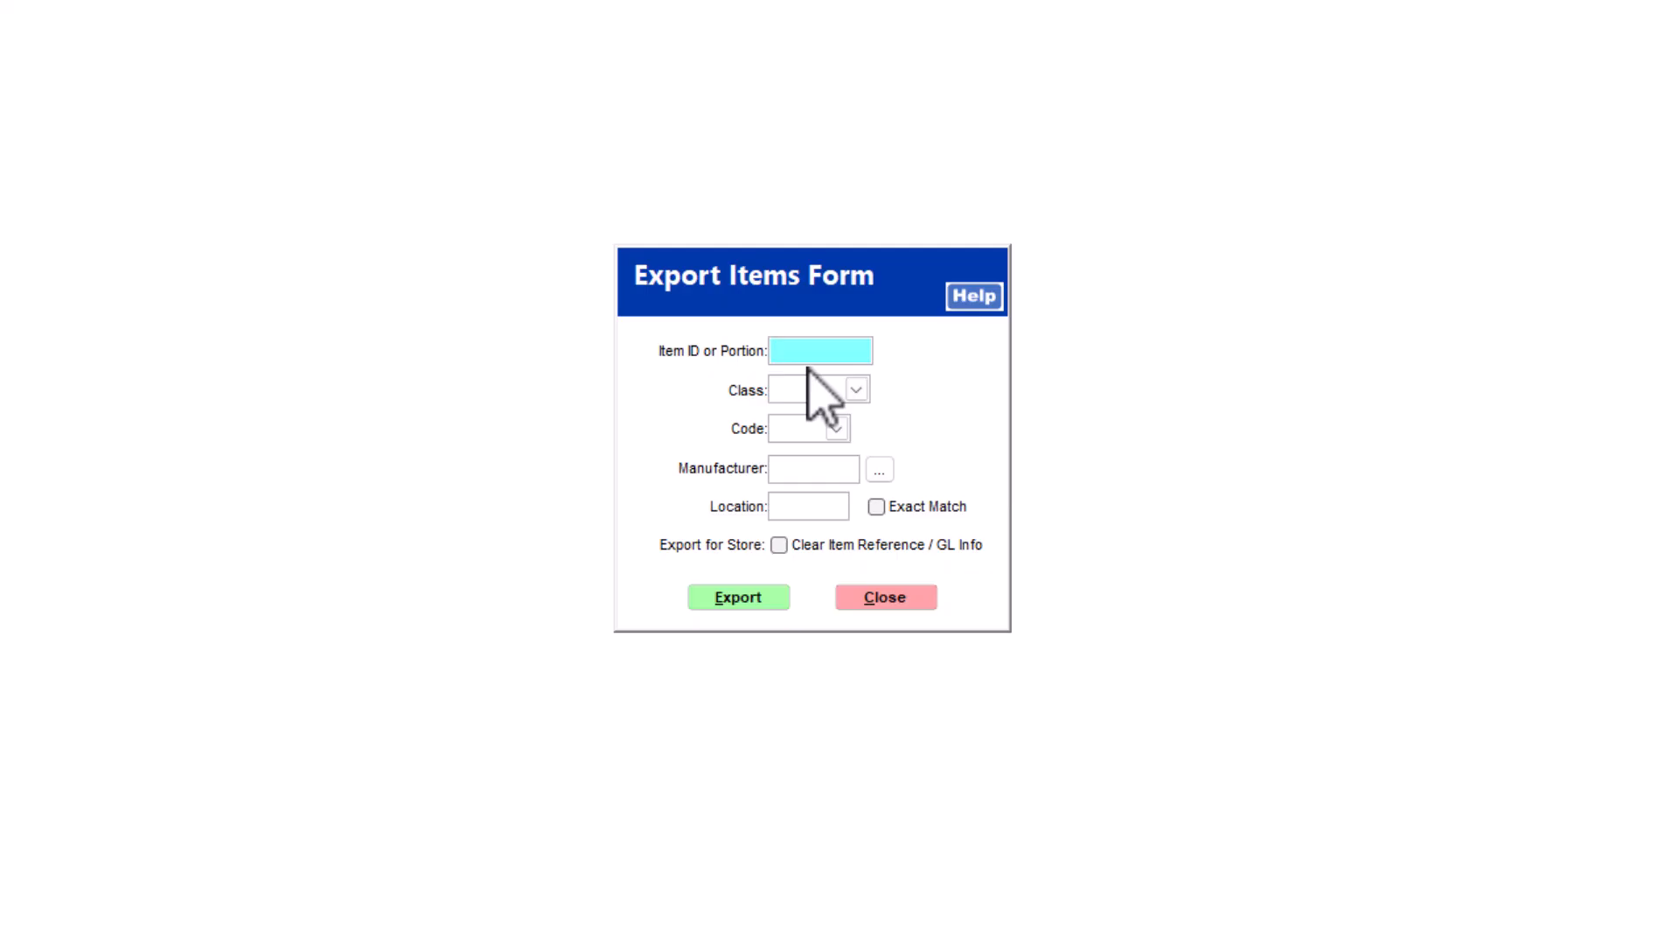
{"action": "type", "text": "709"}
{"action": "left_click", "coordinate": [739, 600]}
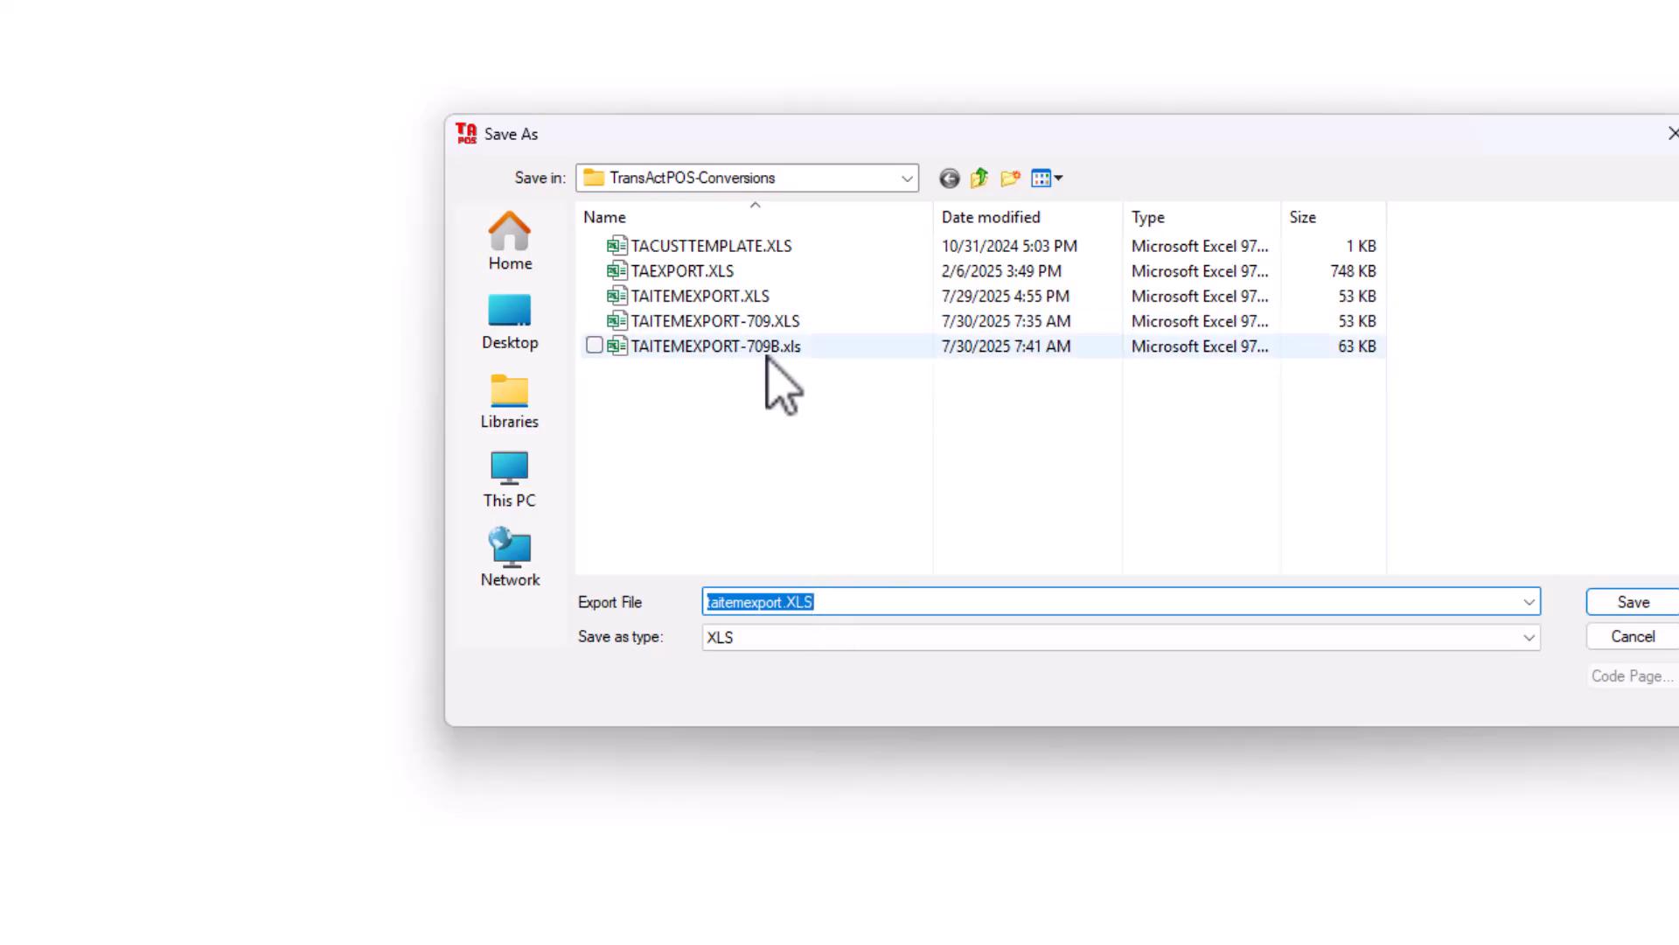
Save the export in the TransActPOS-Conversions folder as TAITEMEXPORT-709.XLS, replacing the existing file.
{"action": "left_click", "coordinate": [906, 178]}
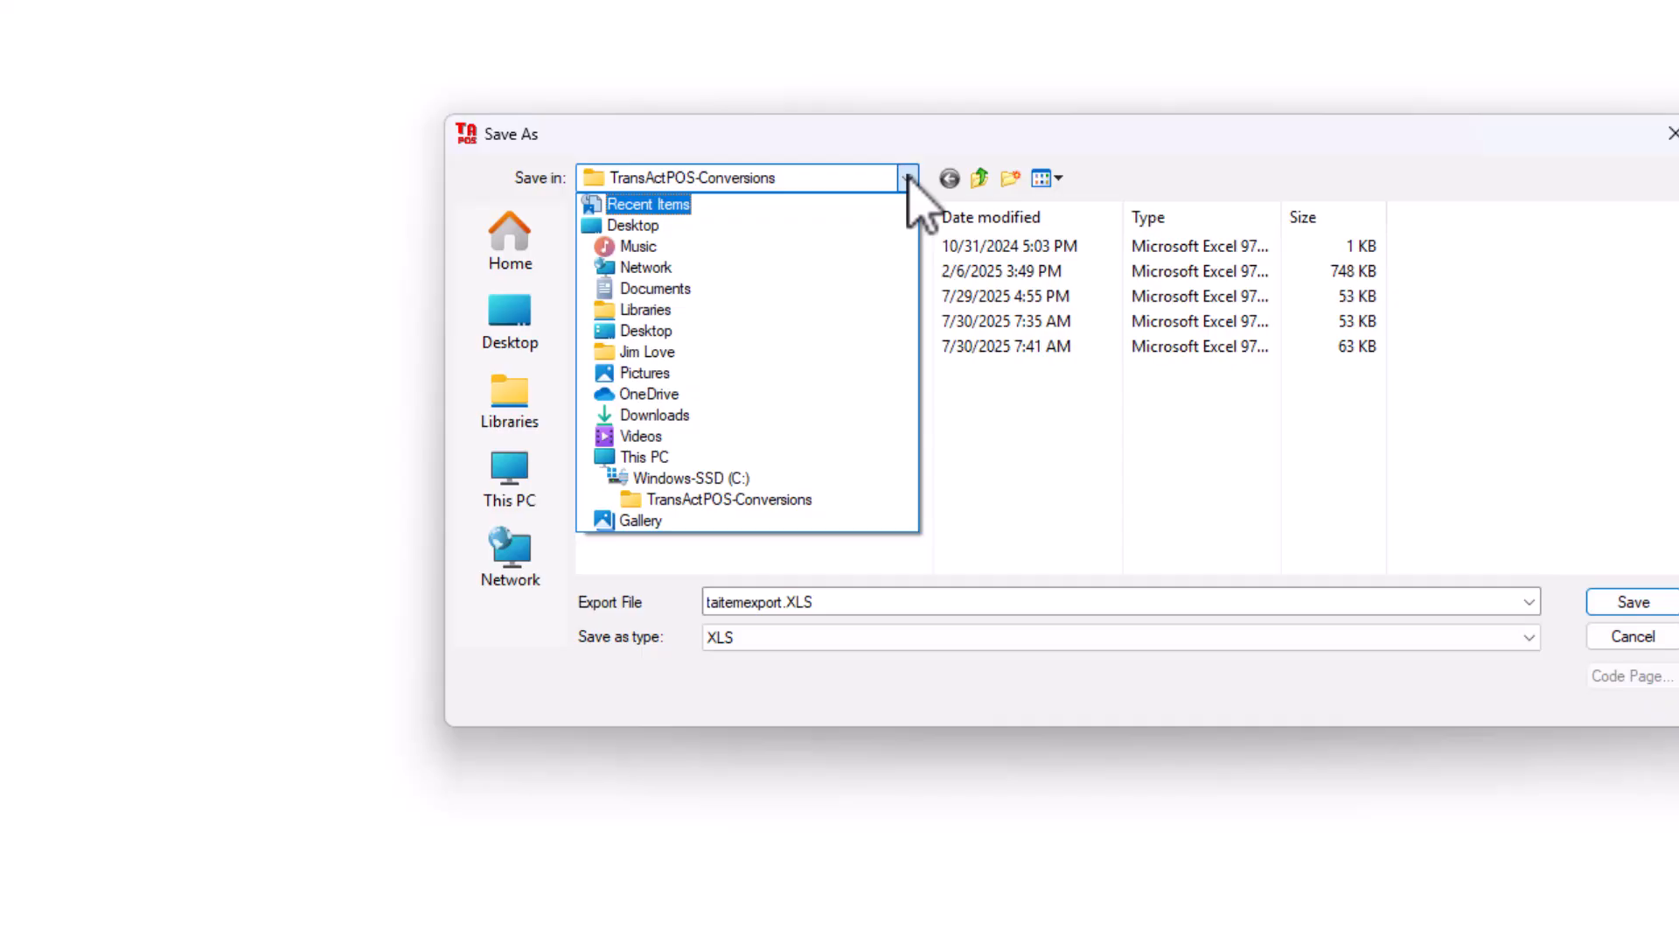
{"action": "left_click", "coordinate": [691, 500]}
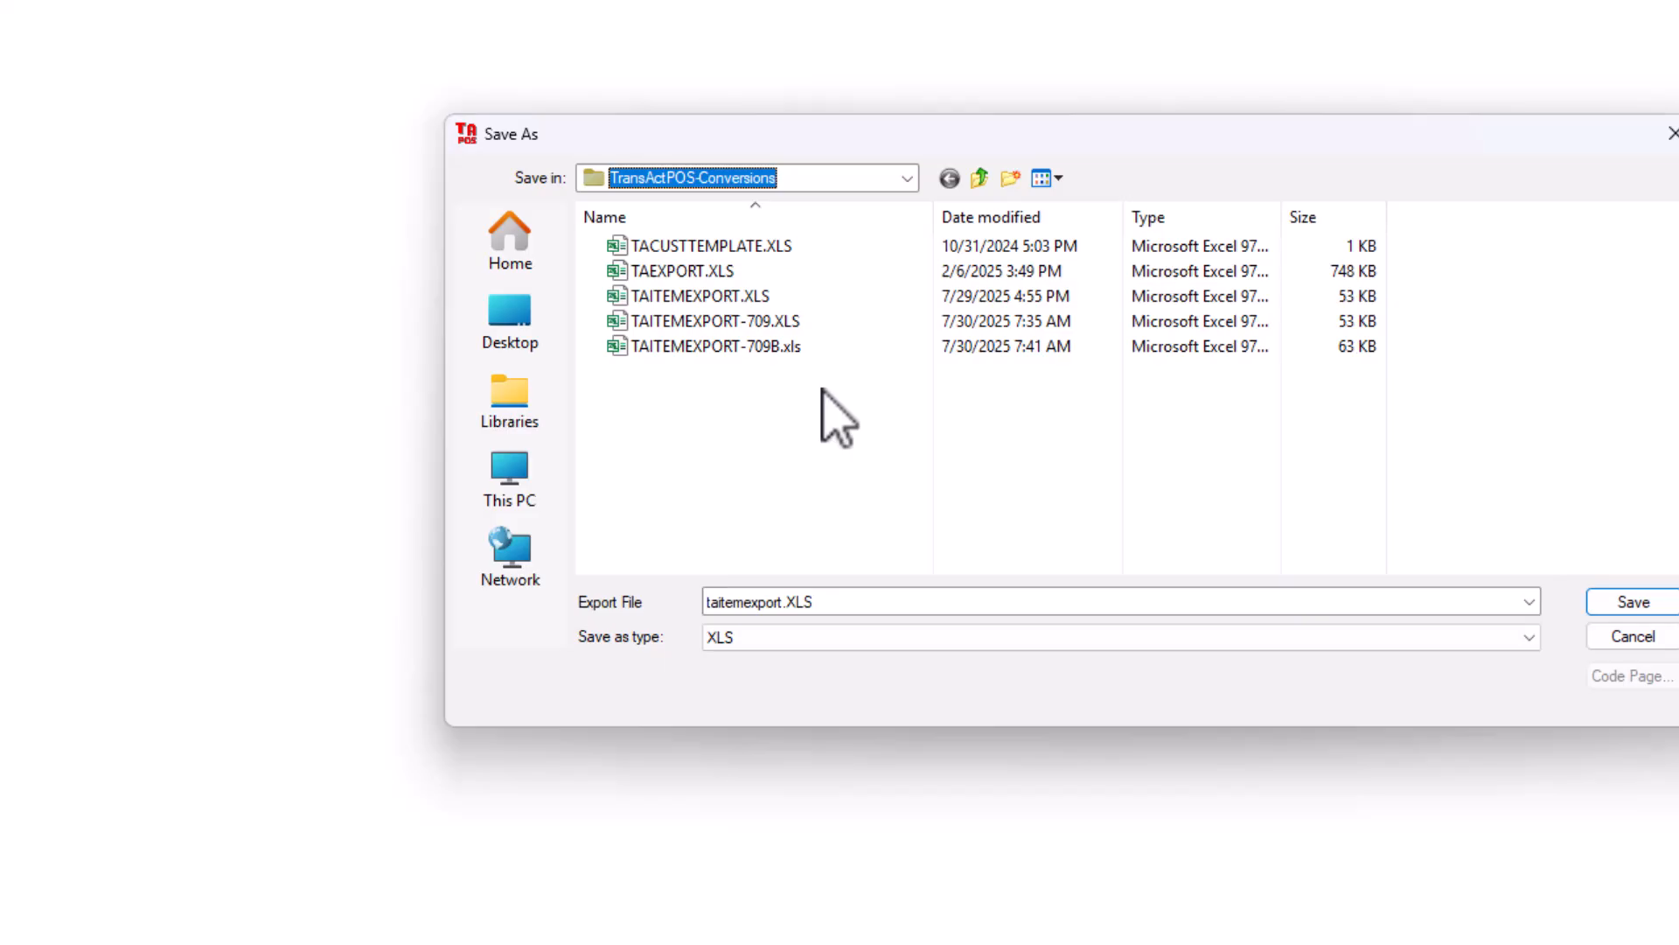
{"action": "left_click", "coordinate": [731, 325]}
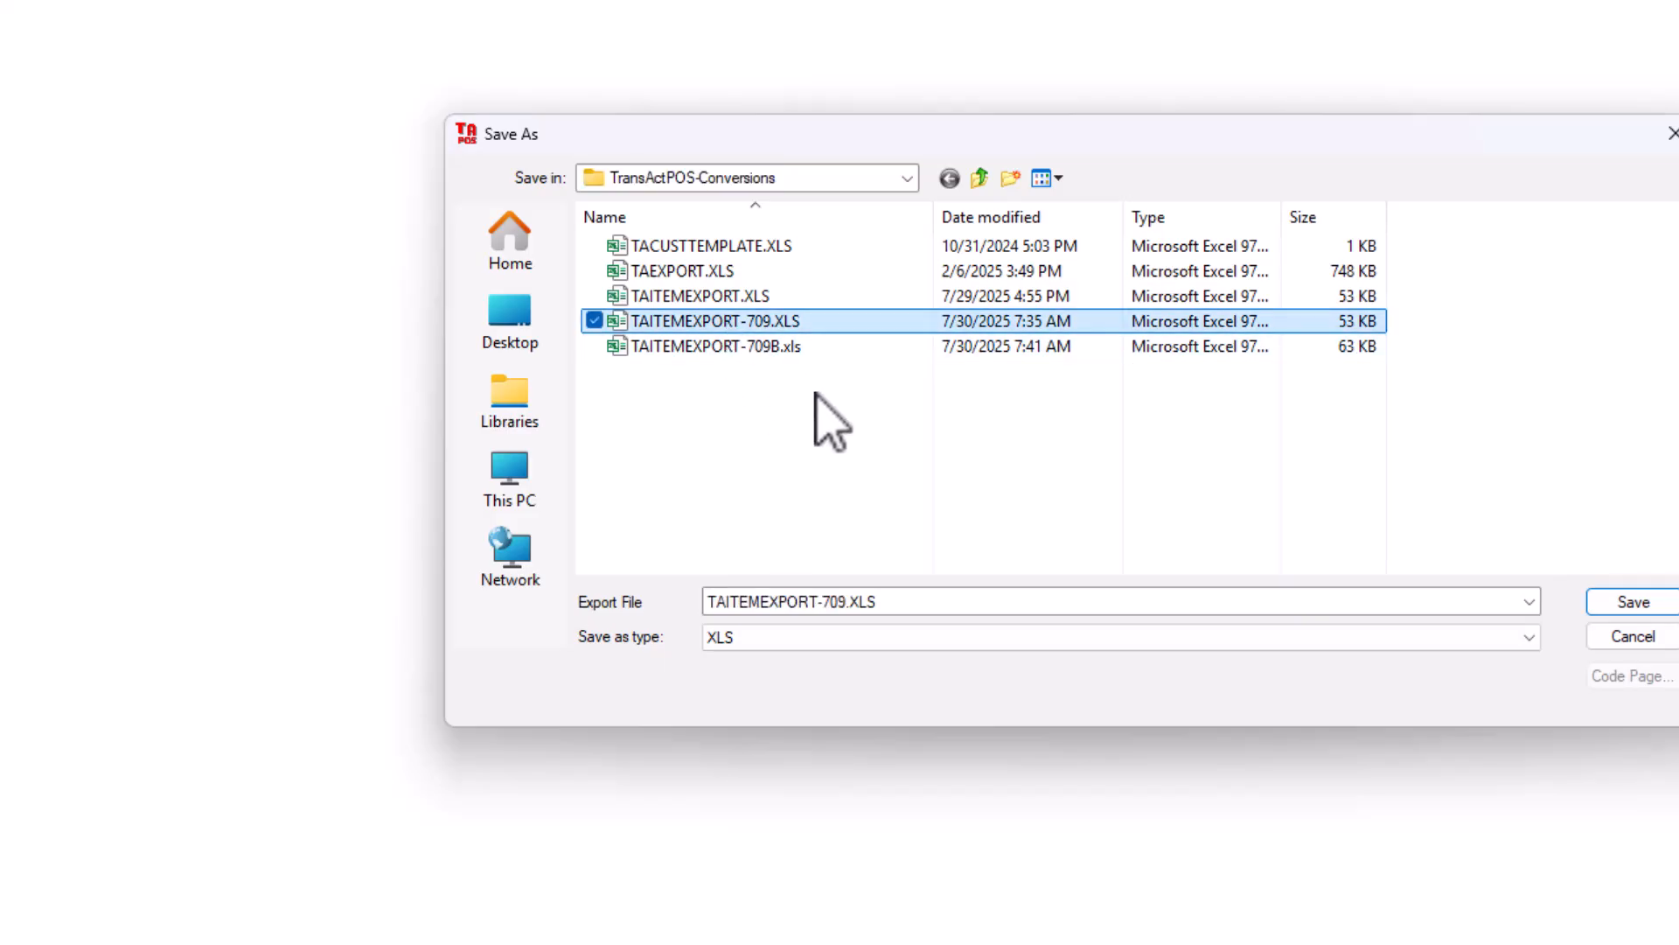
{"action": "left_click", "coordinate": [1632, 602]}
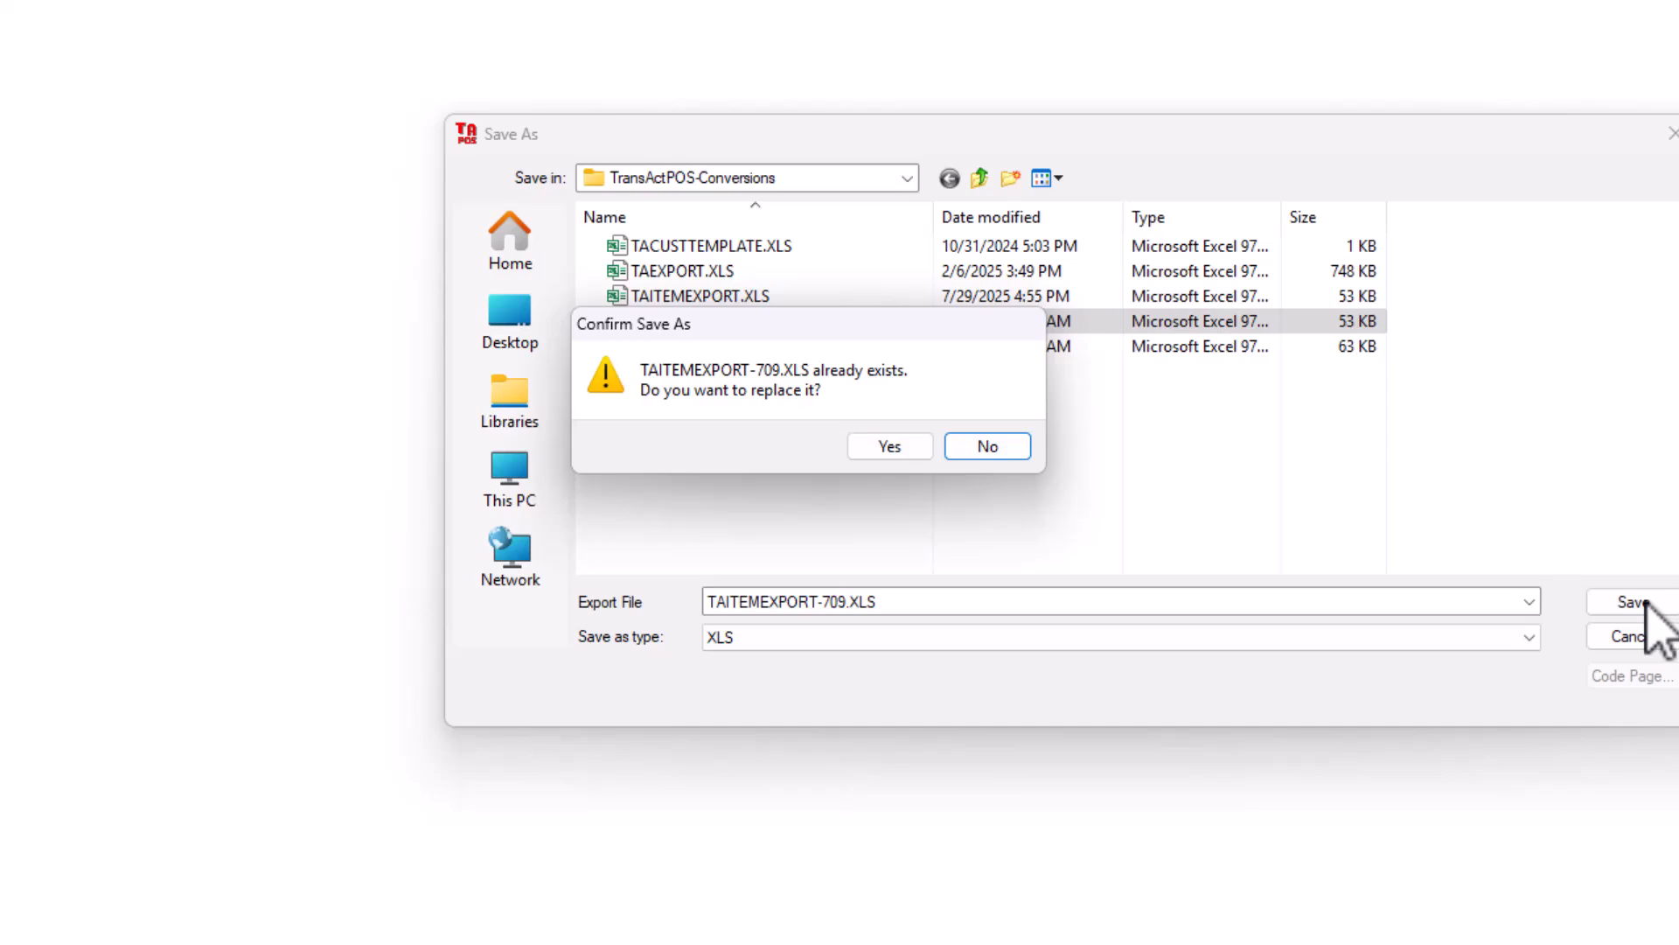
{"action": "left_click", "coordinate": [889, 446]}
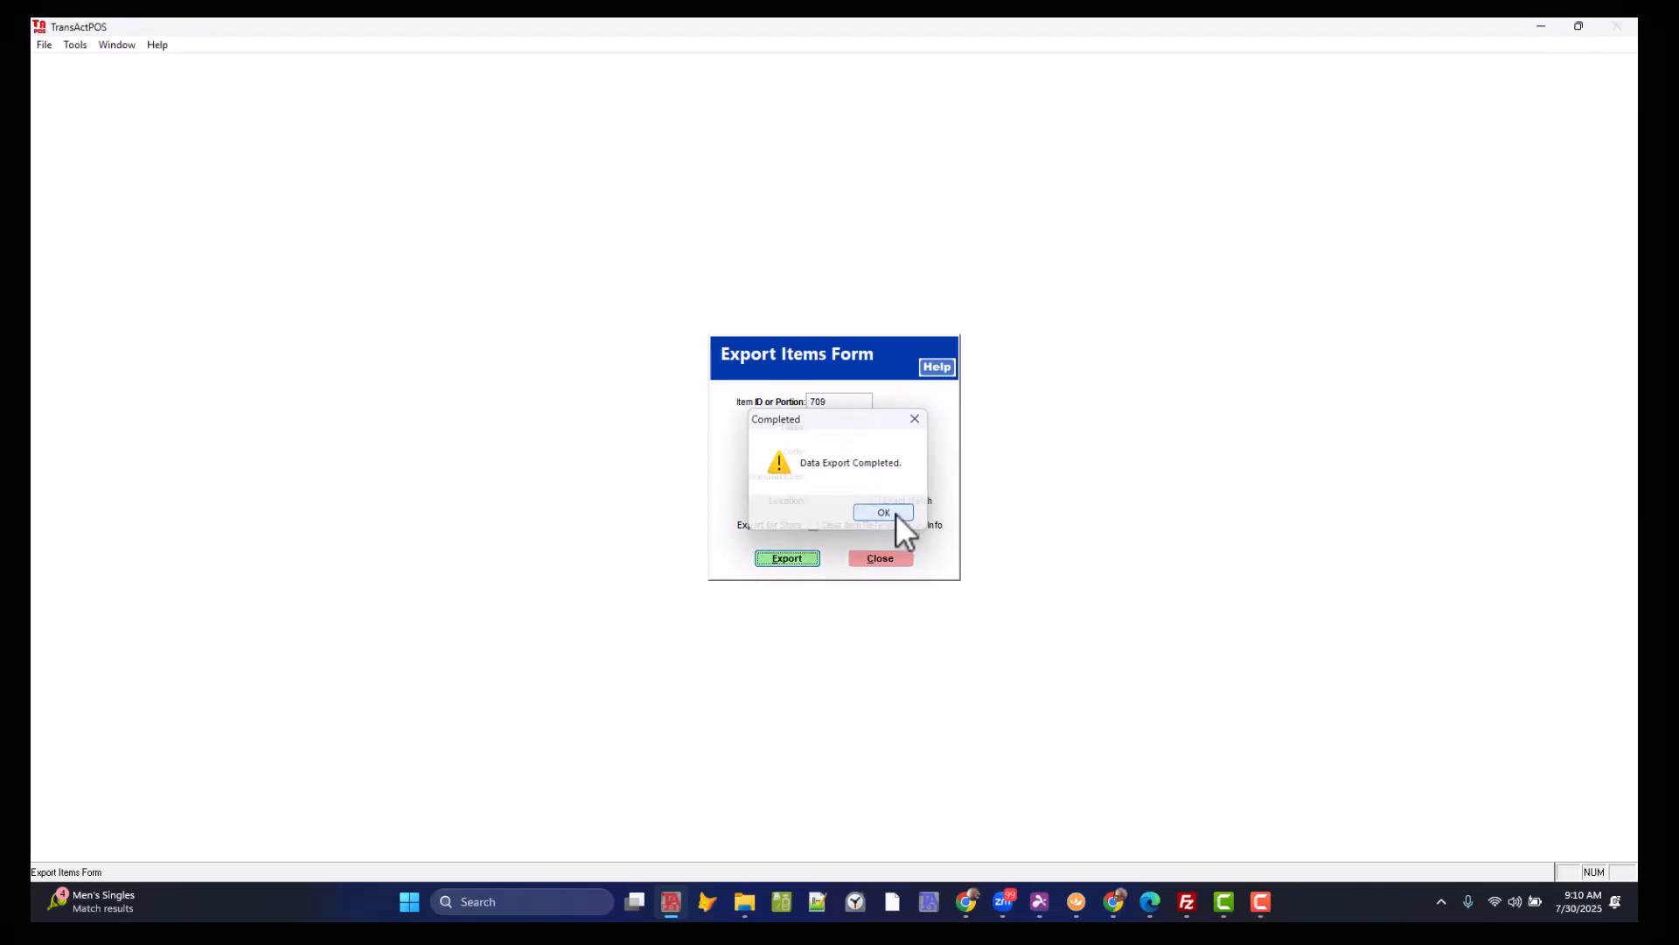
{"action": "left_click", "coordinate": [896, 512]}
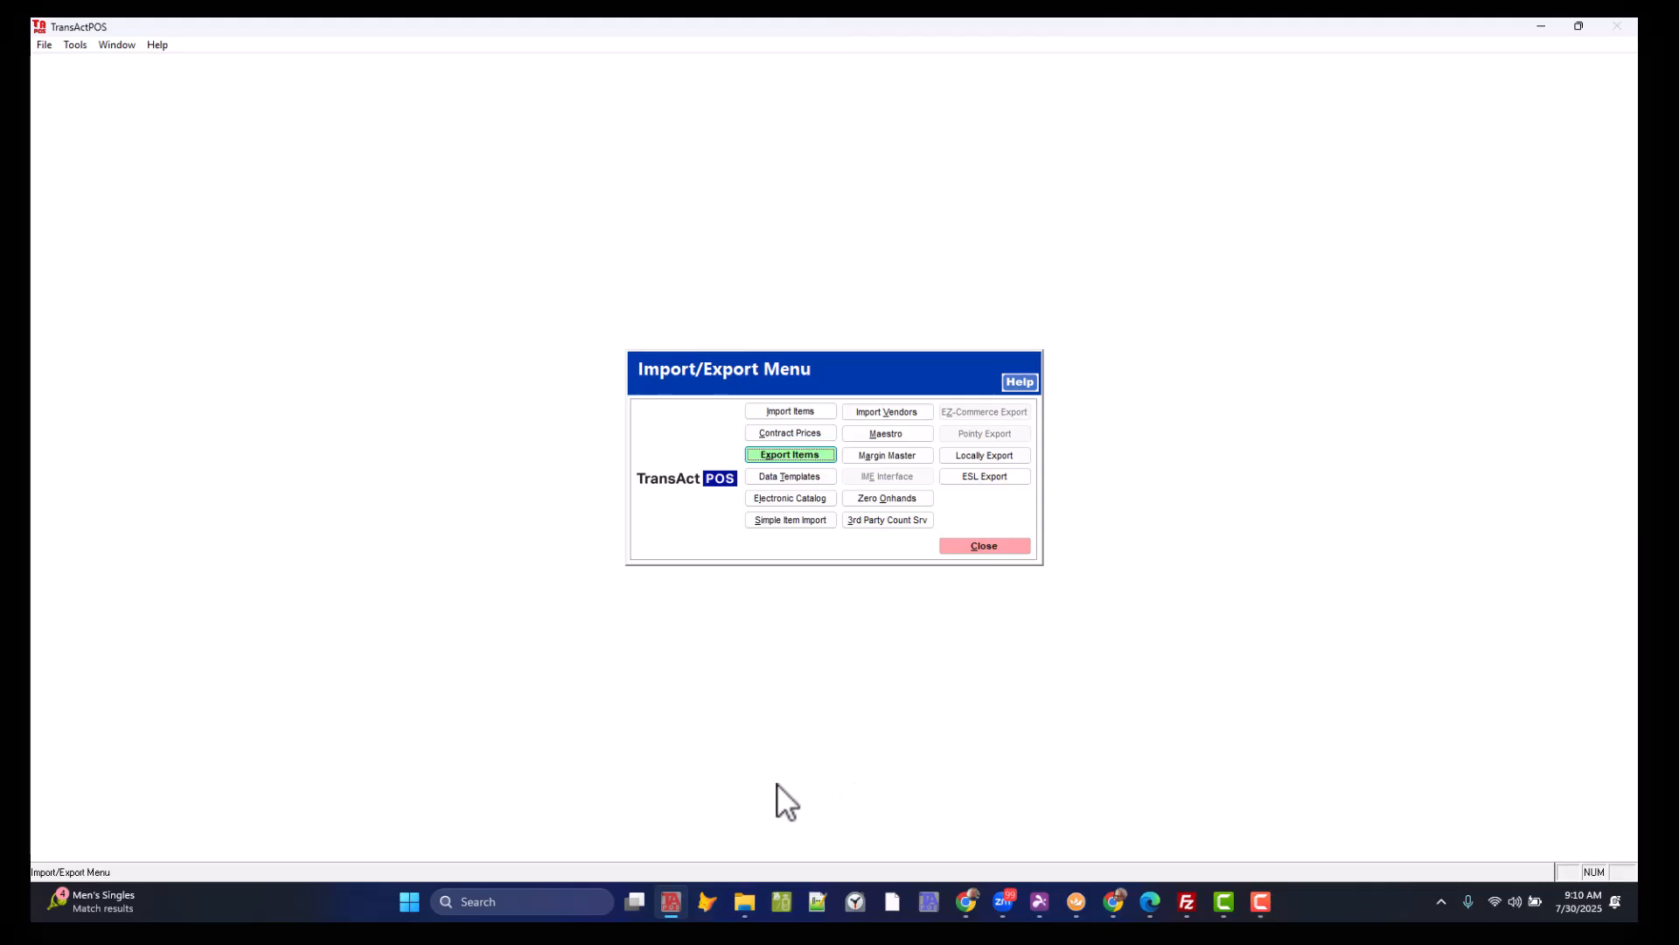
Switch to Excel, open the exported TAITEMEXPORT-709.XLS workbook and maximize its window.
{"action": "left_click", "coordinate": [407, 906]}
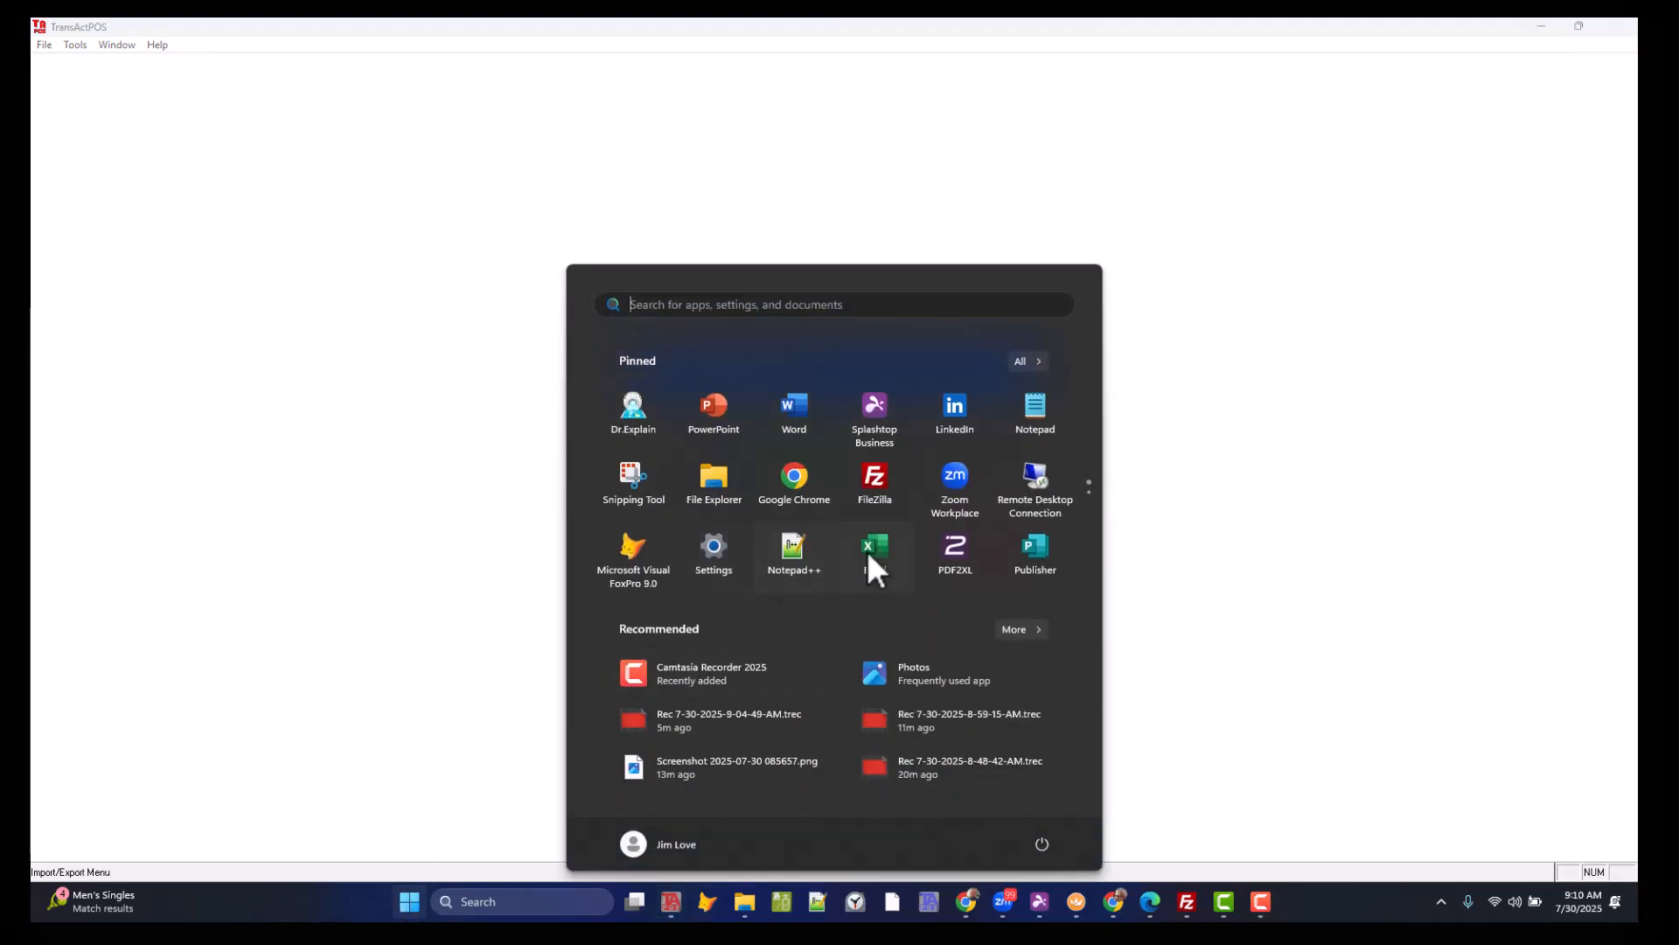
{"action": "left_click", "coordinate": [875, 551]}
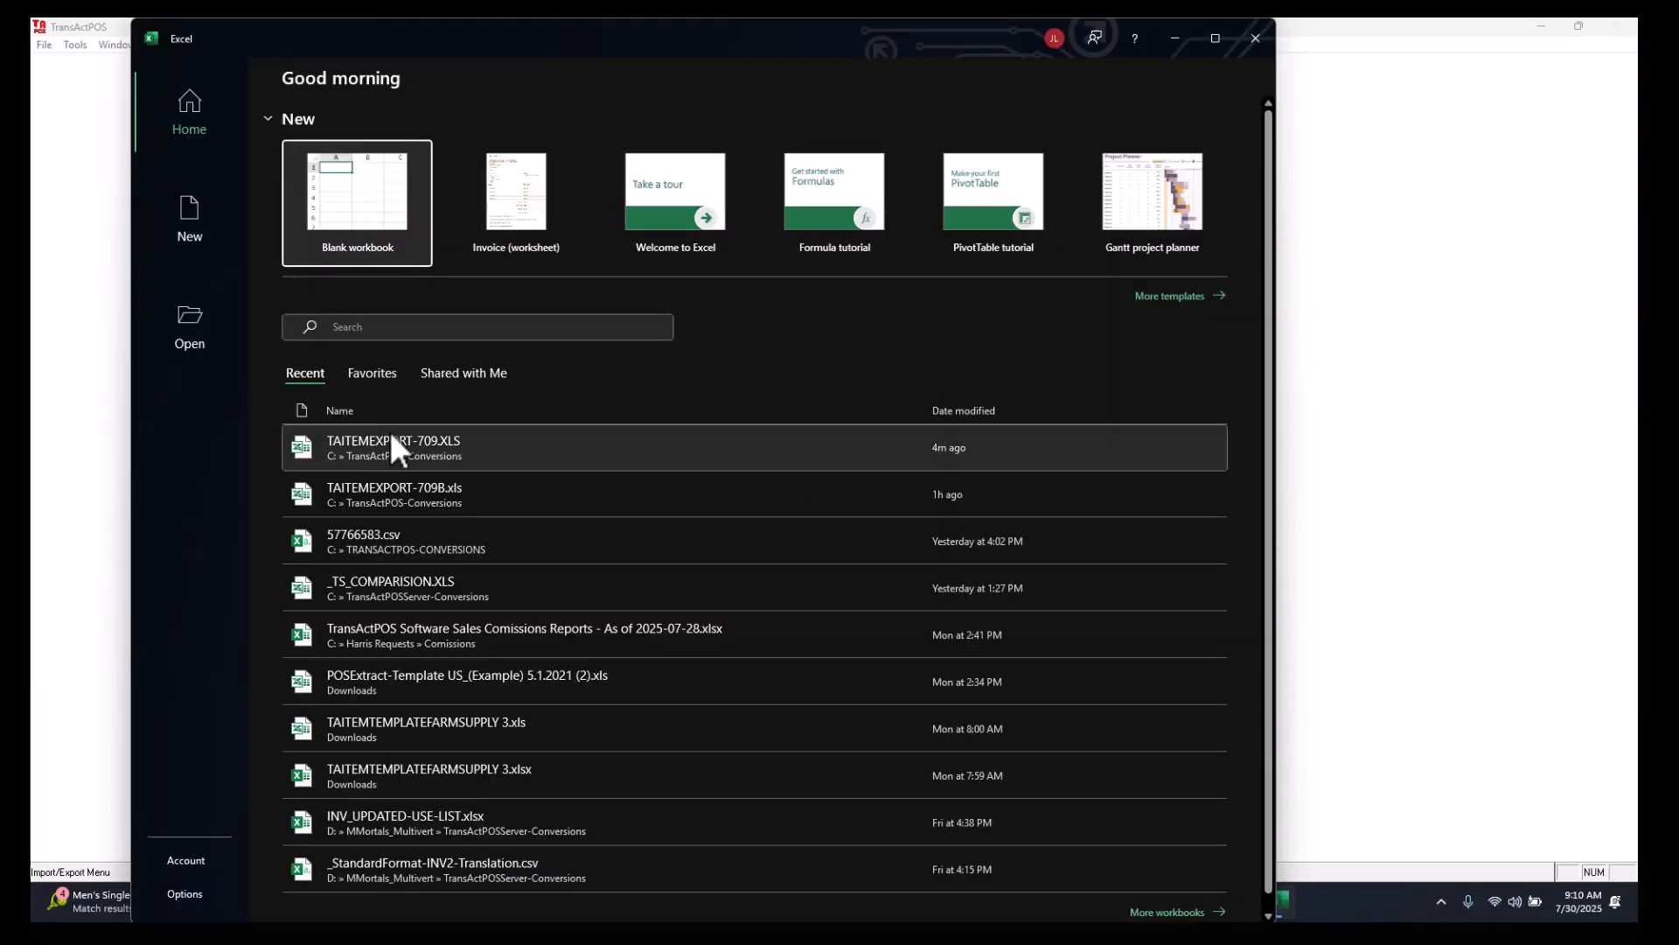
{"action": "left_click", "coordinate": [390, 441]}
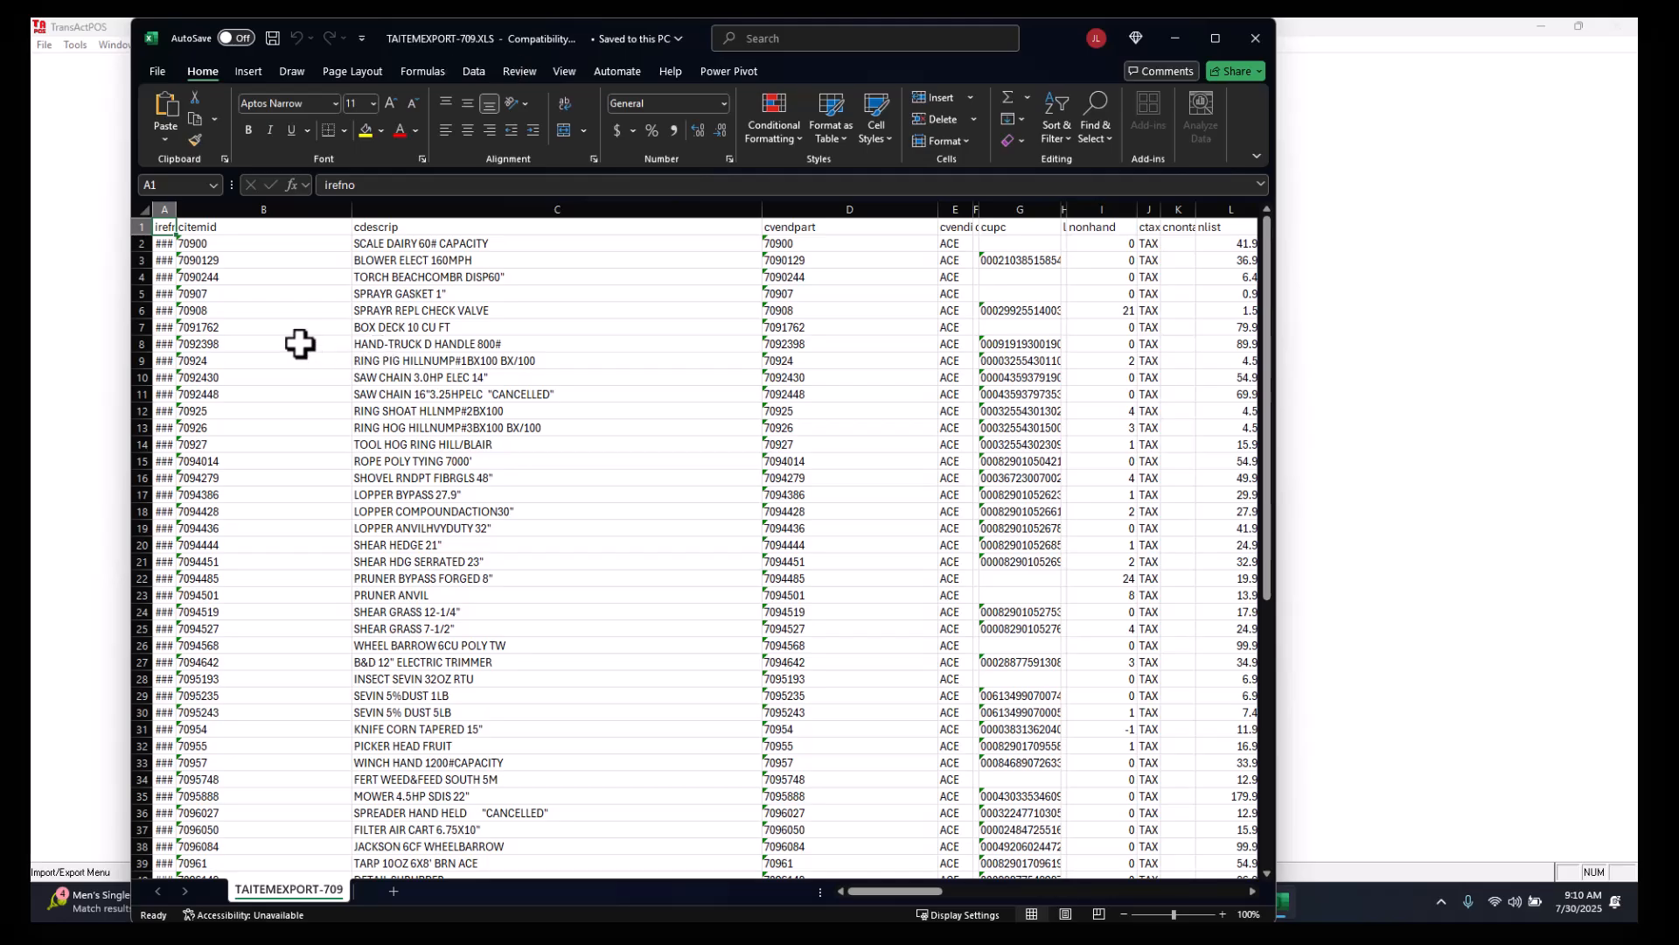
{"action": "left_click", "coordinate": [1216, 37]}
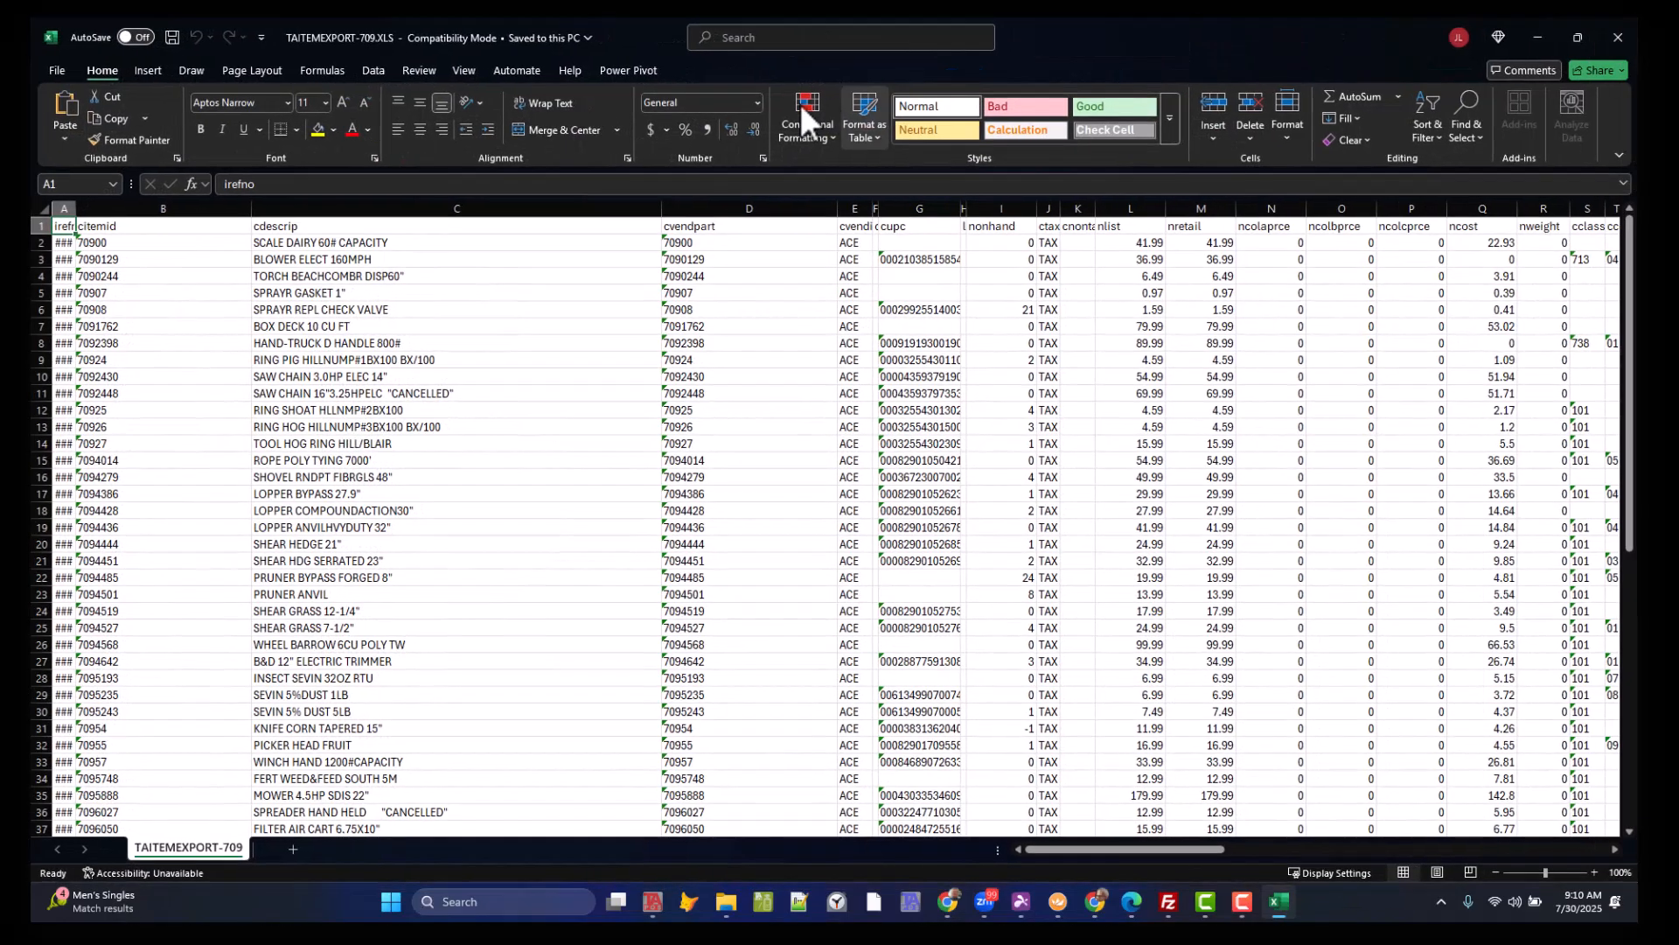
AutoFit the widths of all columns in the TAITEMEXPORT-709 sheet.
{"action": "left_click", "coordinate": [44, 209]}
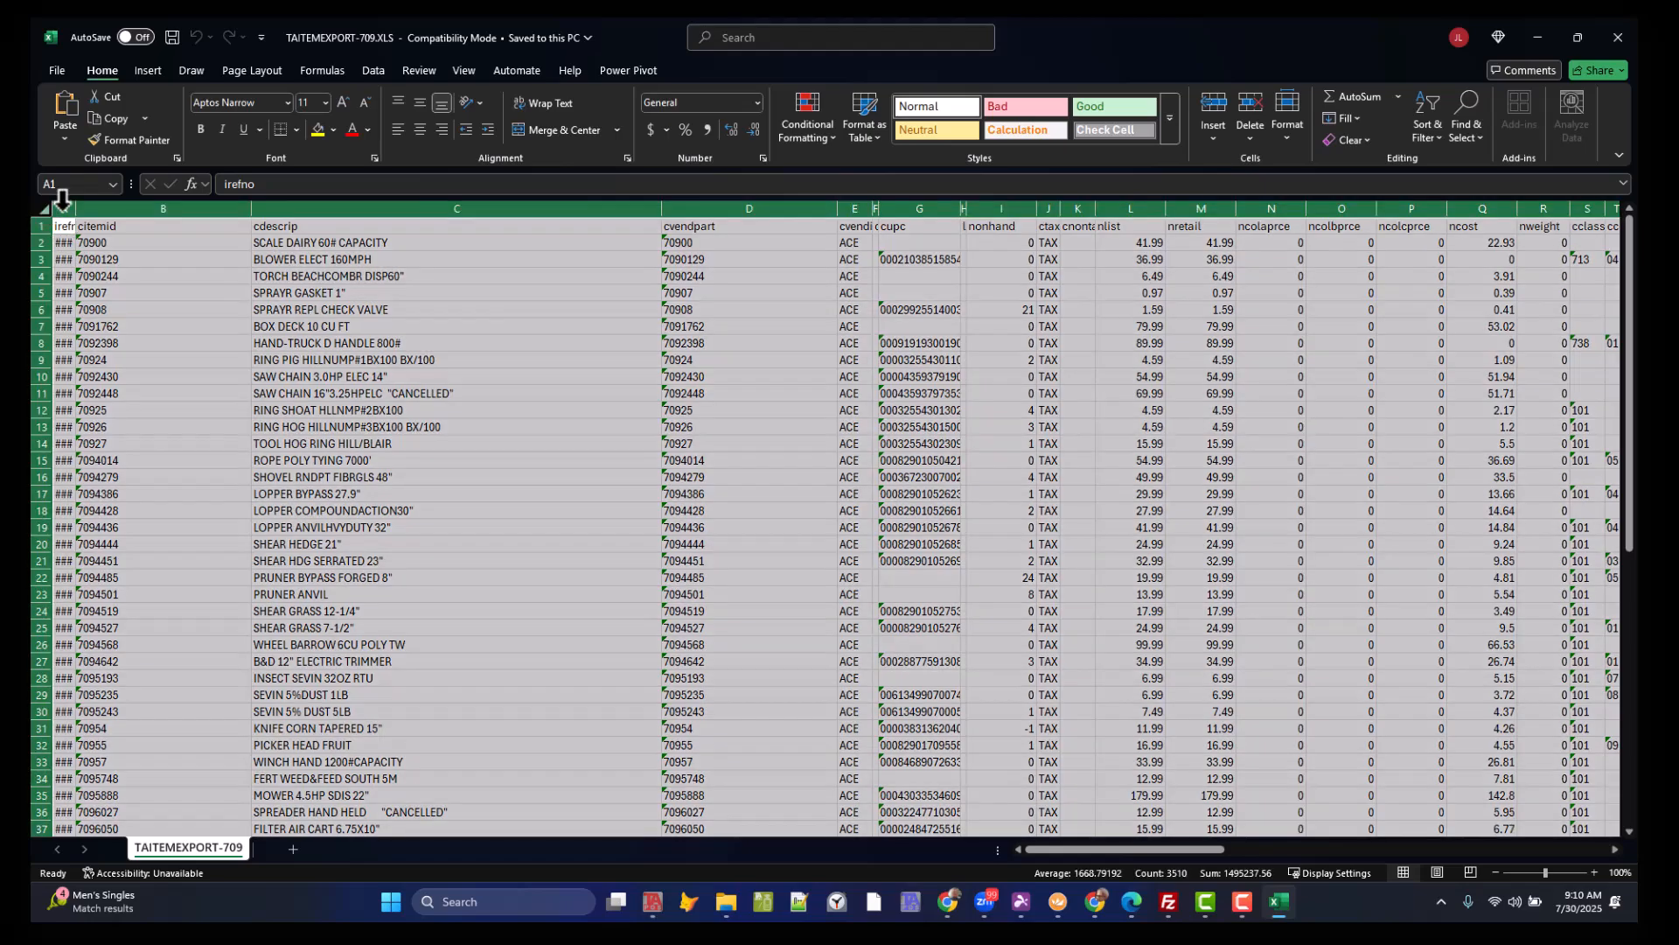
{"action": "double_click", "coordinate": [251, 207]}
{"action": "left_click", "coordinate": [312, 289]}
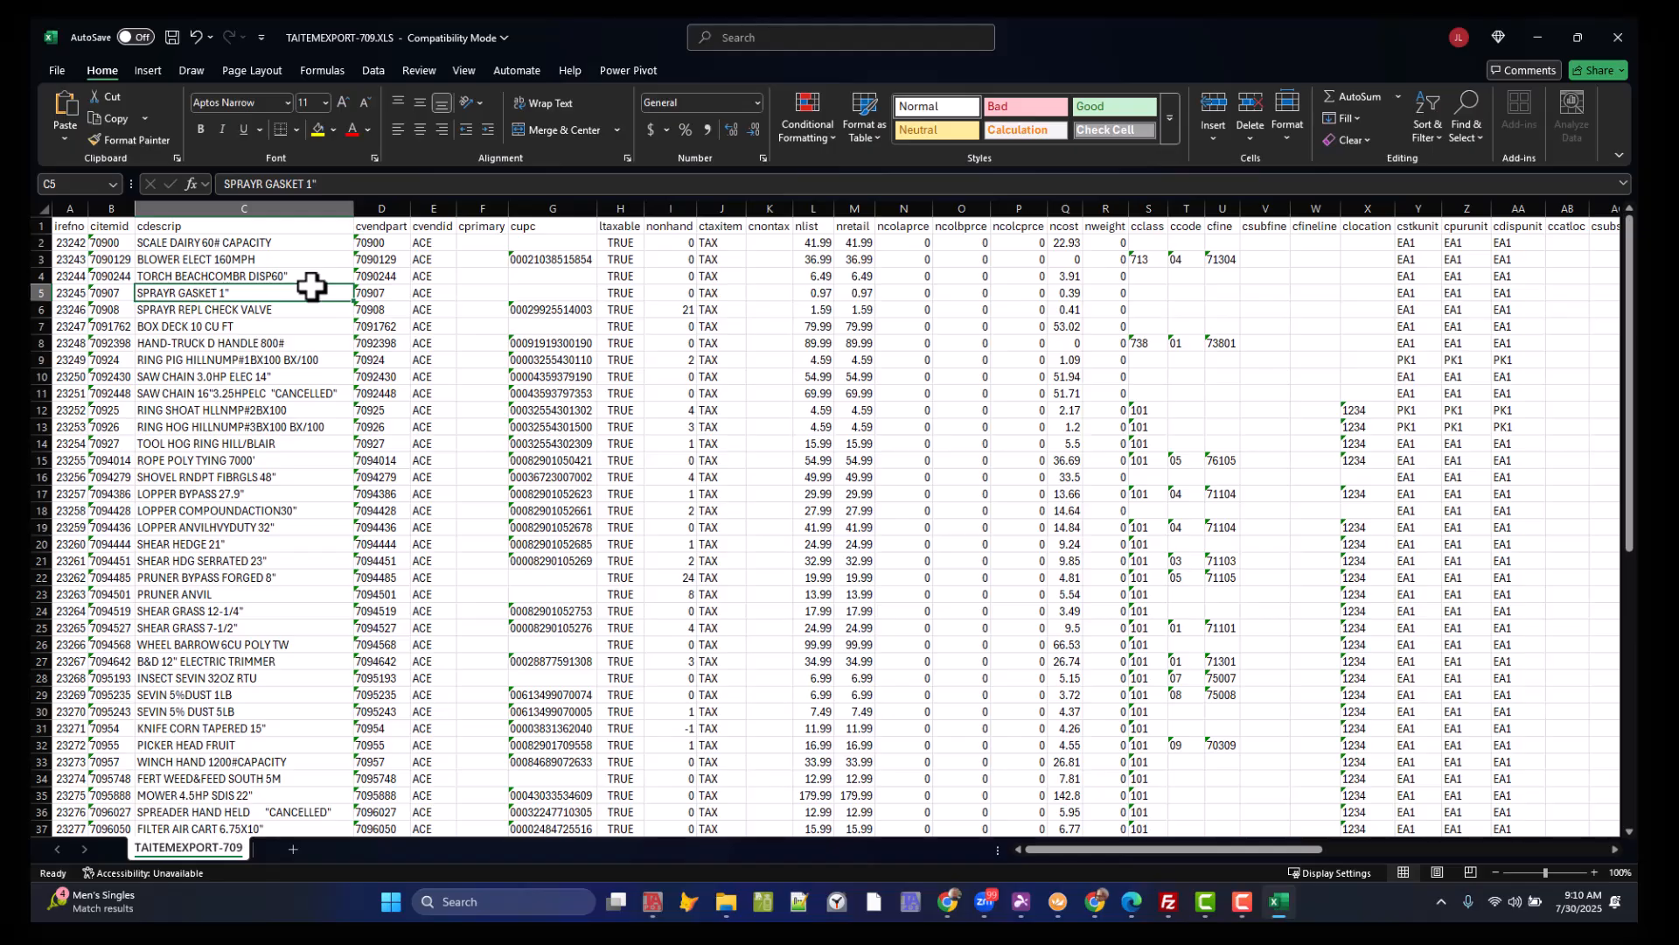
Freeze the panes at cell D2 so the header row and columns A to C stay in view.
{"action": "key", "text": "Down"}
{"action": "key", "text": "Down"}
{"action": "key", "text": "Down"}
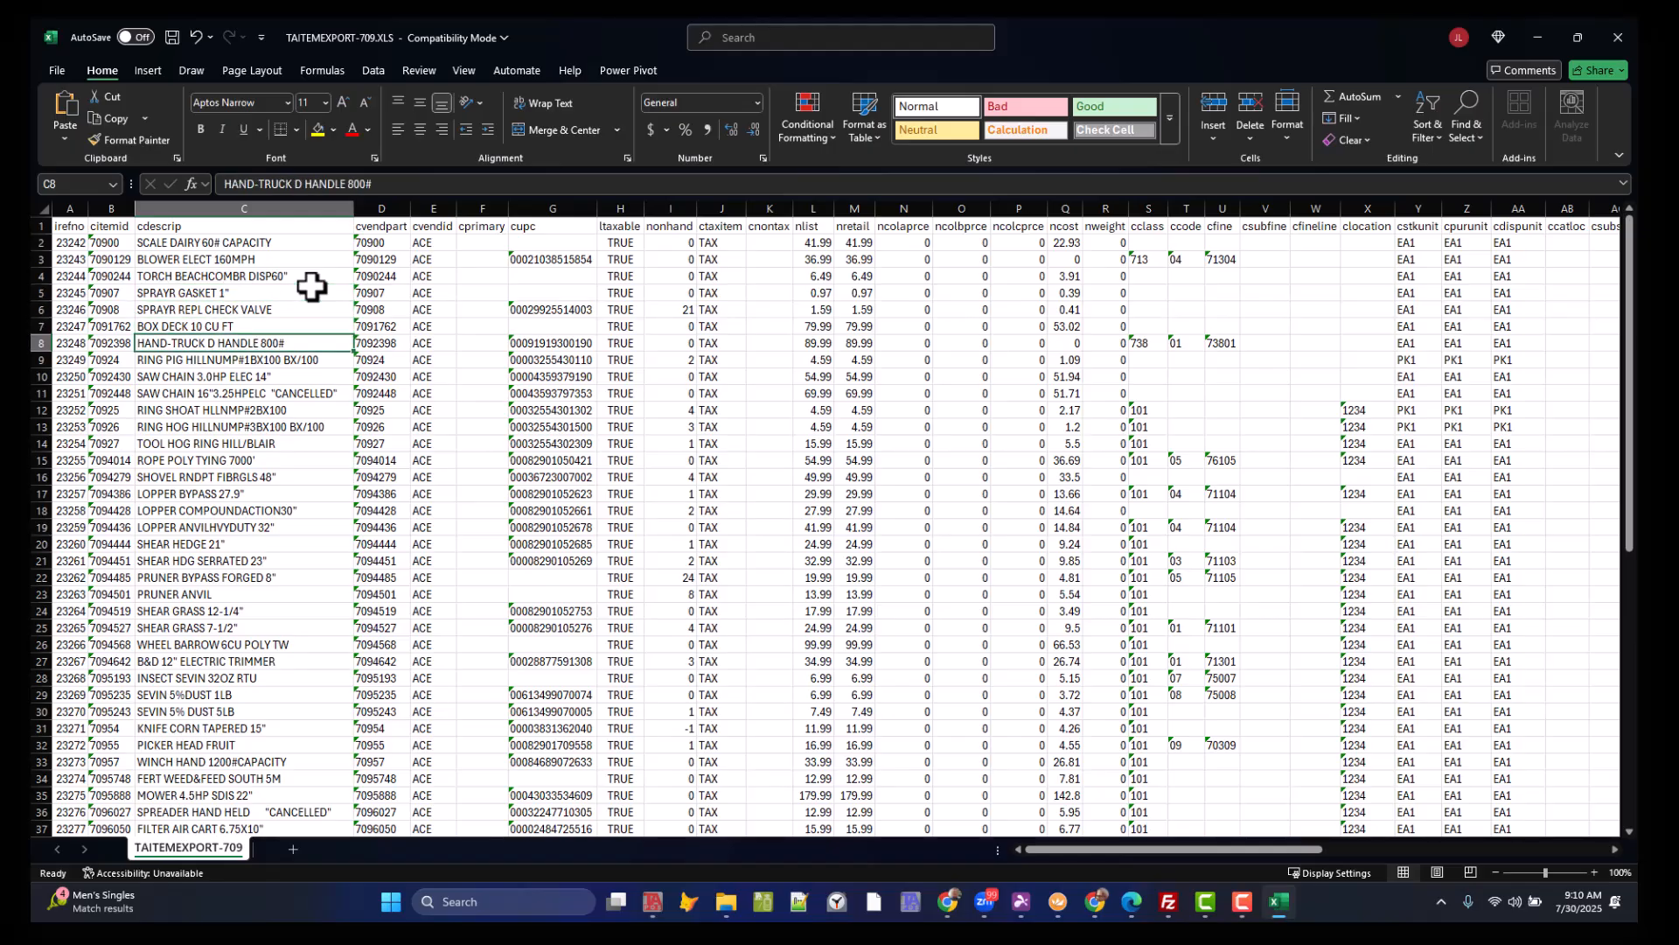
{"action": "key", "text": "Up"}
{"action": "key", "text": "Up"}
{"action": "key", "text": "Up"}
{"action": "key", "text": "Up"}
{"action": "key", "text": "Up"}
{"action": "key", "text": "Right"}
{"action": "key", "text": "Right"}
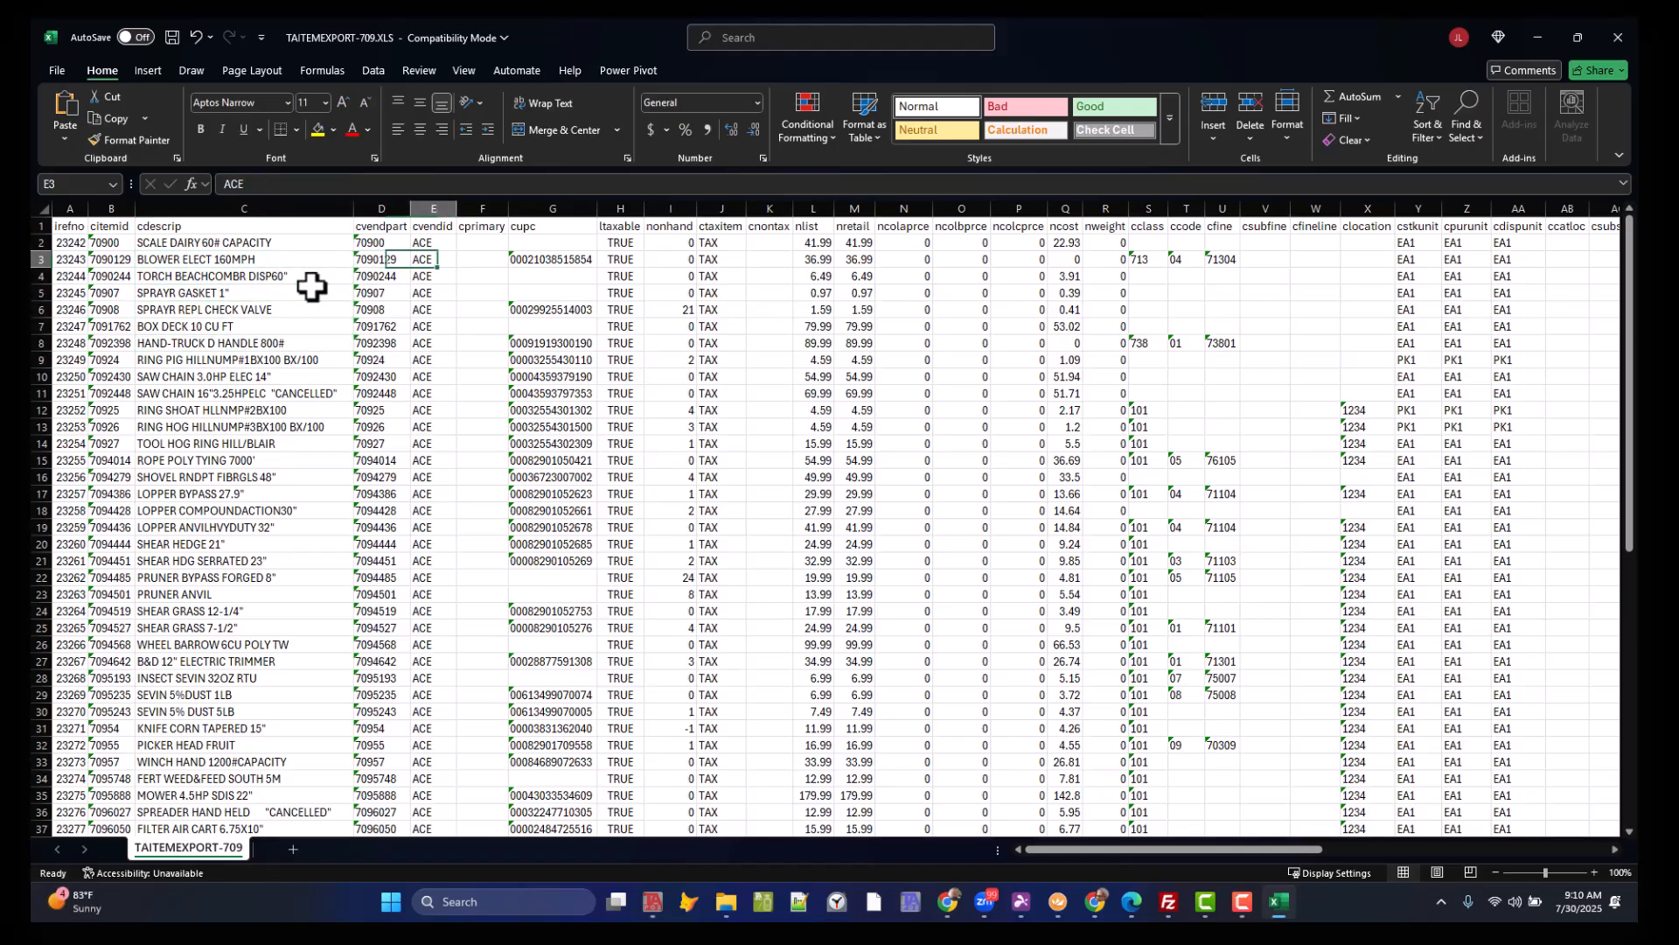
{"action": "key", "text": "Up"}
{"action": "key", "text": "Left"}
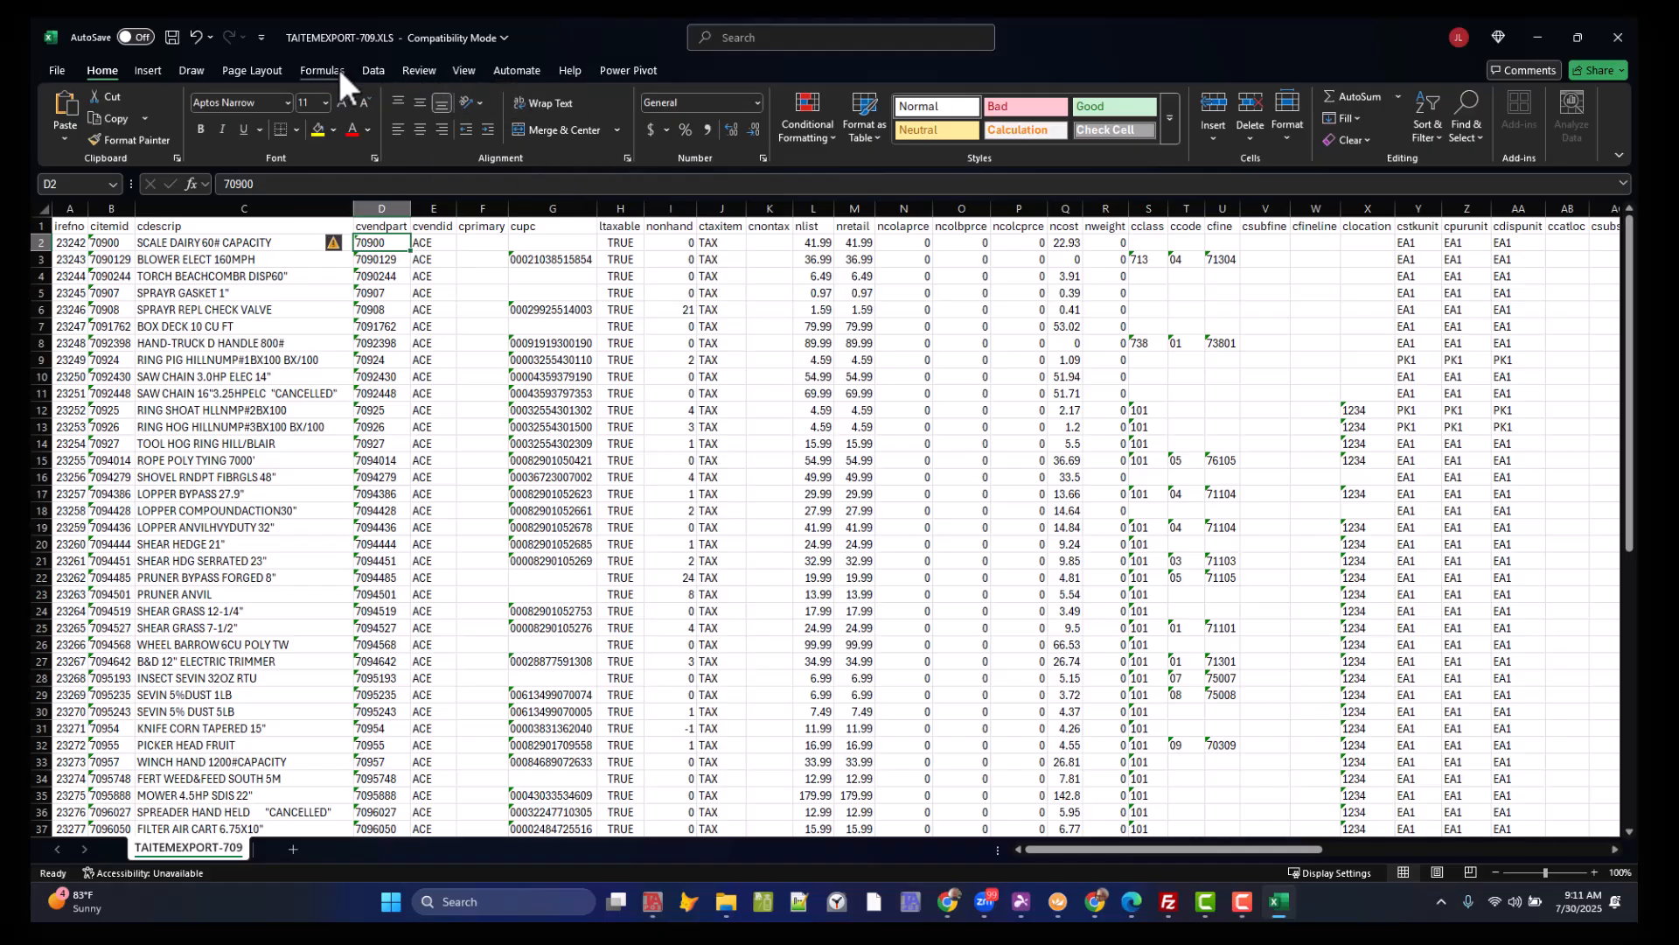
{"action": "left_click", "coordinate": [460, 69]}
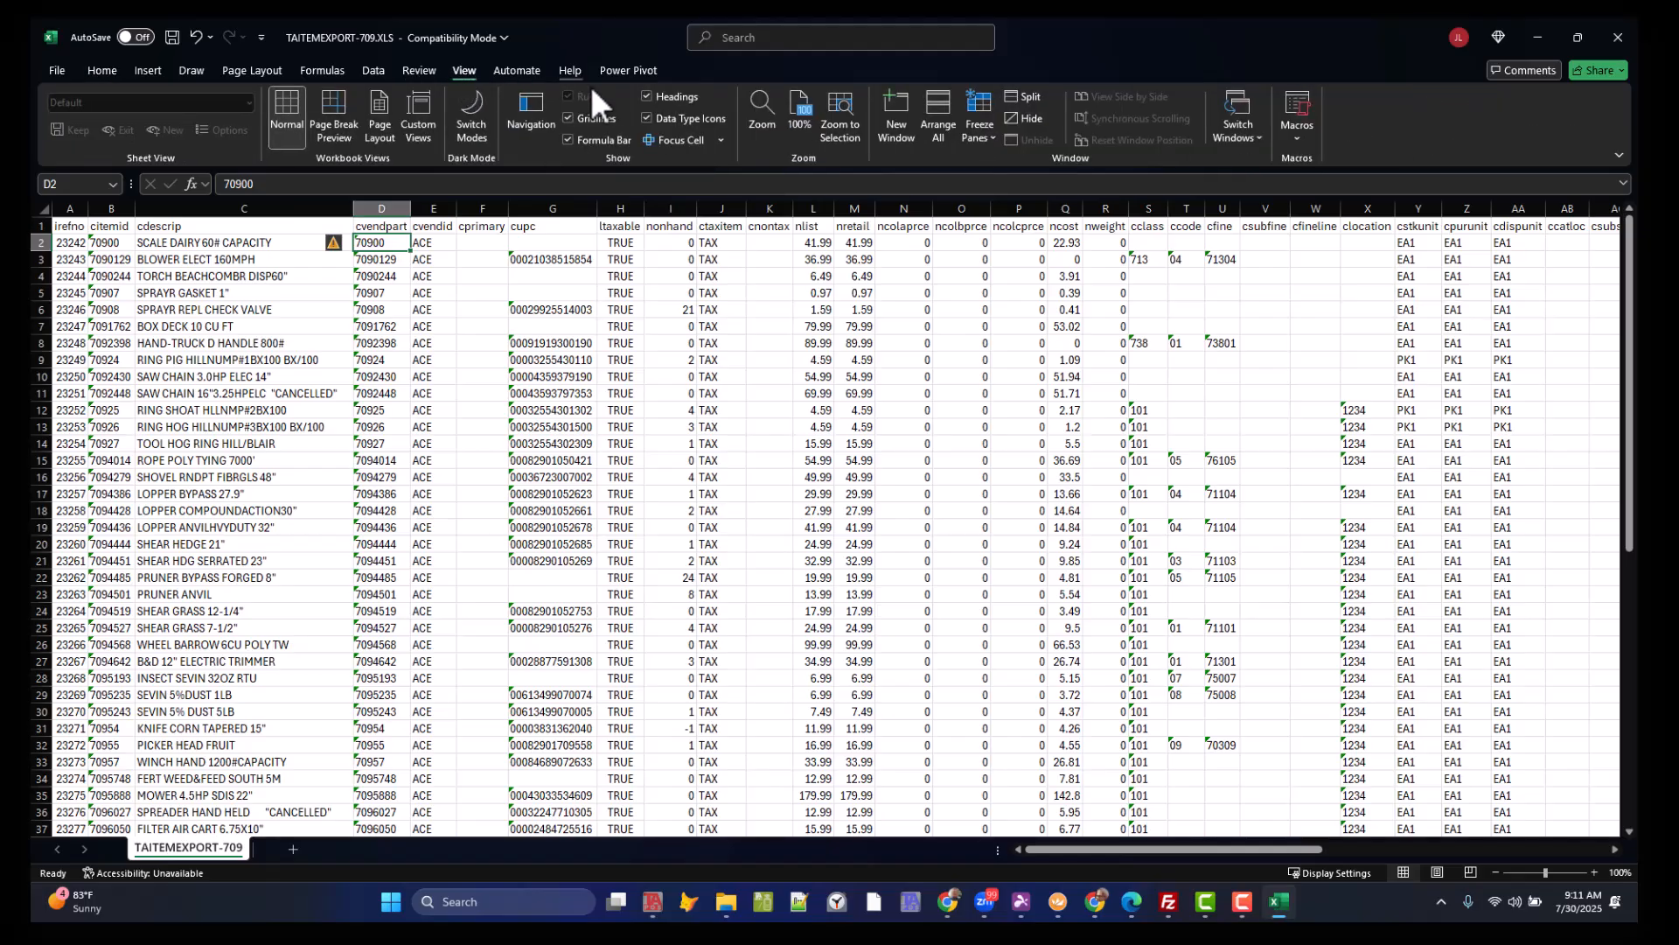
{"action": "left_click", "coordinate": [980, 127]}
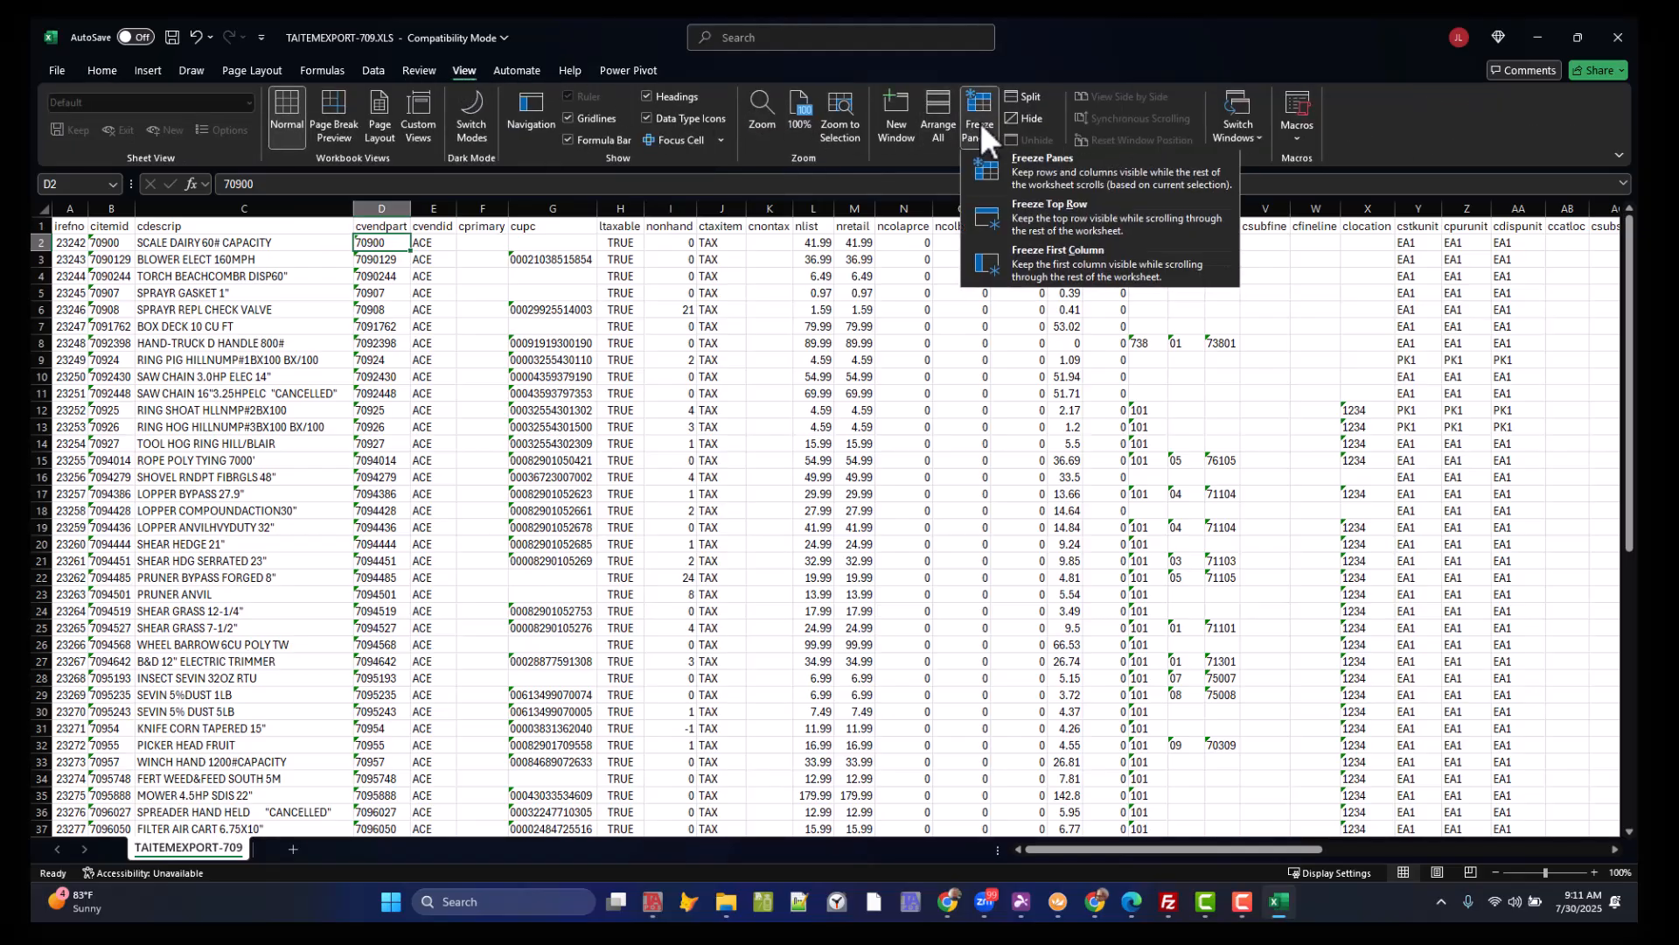
{"action": "left_click", "coordinate": [1011, 210]}
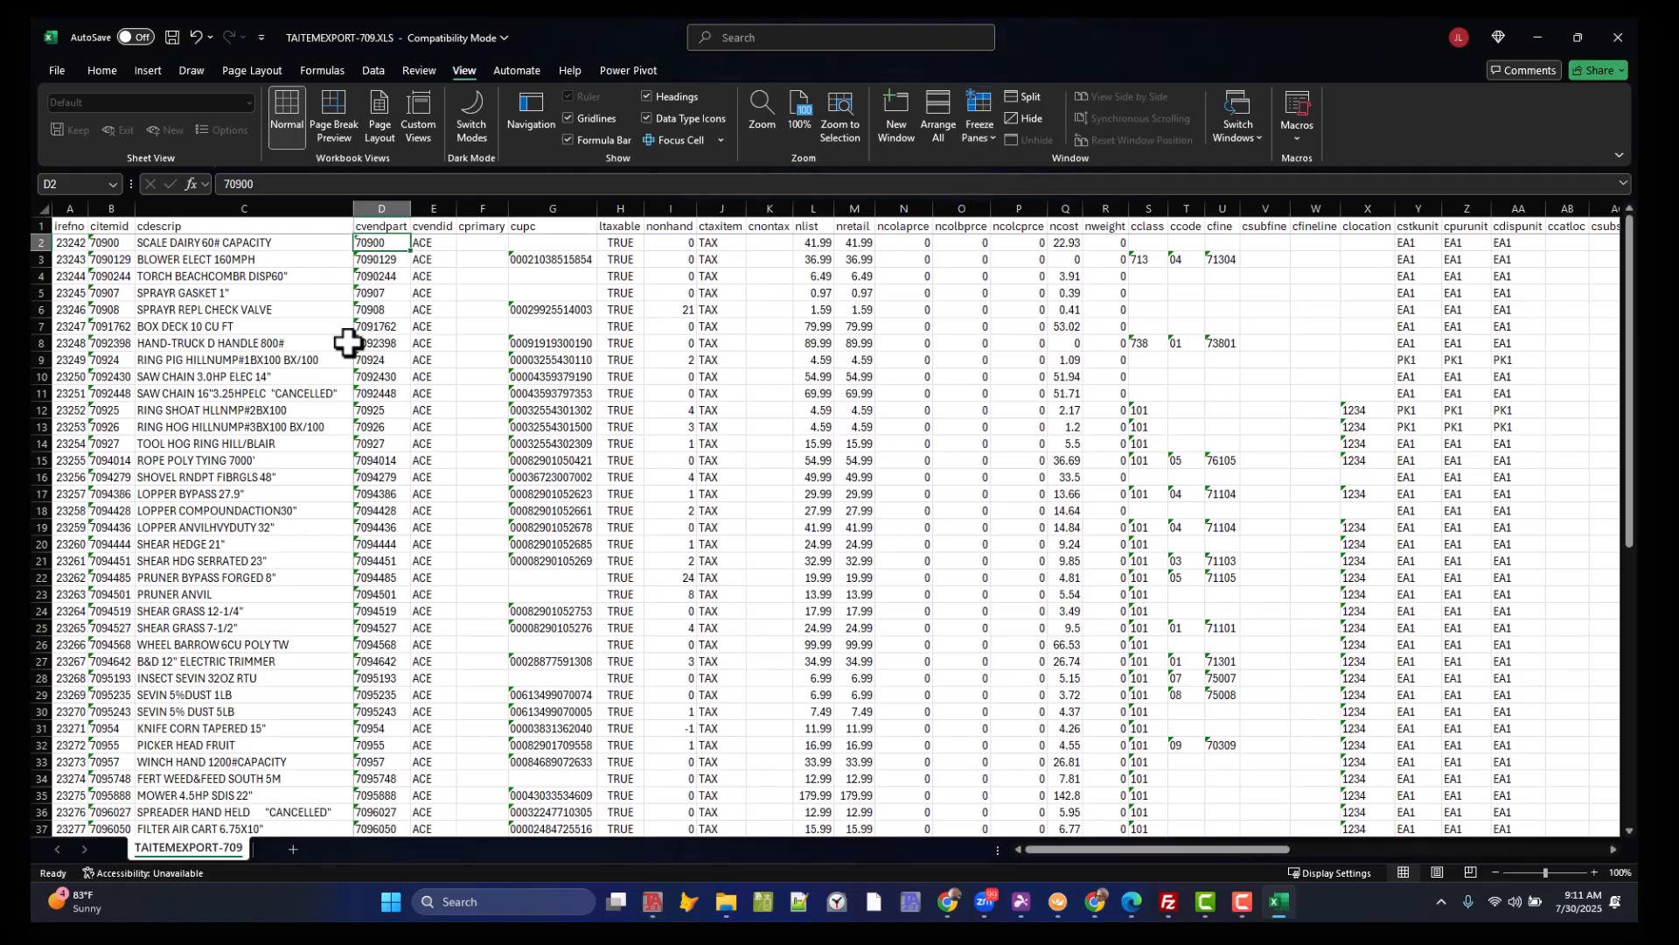
Look through the exported item columns from cvendpart across to nmaximum.
{"action": "key", "text": "Right"}
{"action": "key", "text": "Right"}
{"action": "key", "text": "Right"}
{"action": "key", "text": "Right"}
{"action": "key", "text": "Right"}
{"action": "key", "text": "Right"}
{"action": "key", "text": "Right"}
{"action": "key", "text": "Right"}
{"action": "key", "text": "Right"}
{"action": "key", "text": "Right"}
{"action": "key", "text": "Right"}
{"action": "key", "text": "Right"}
{"action": "key", "text": "Right"}
{"action": "key", "text": "Right"}
{"action": "key", "text": "Right"}
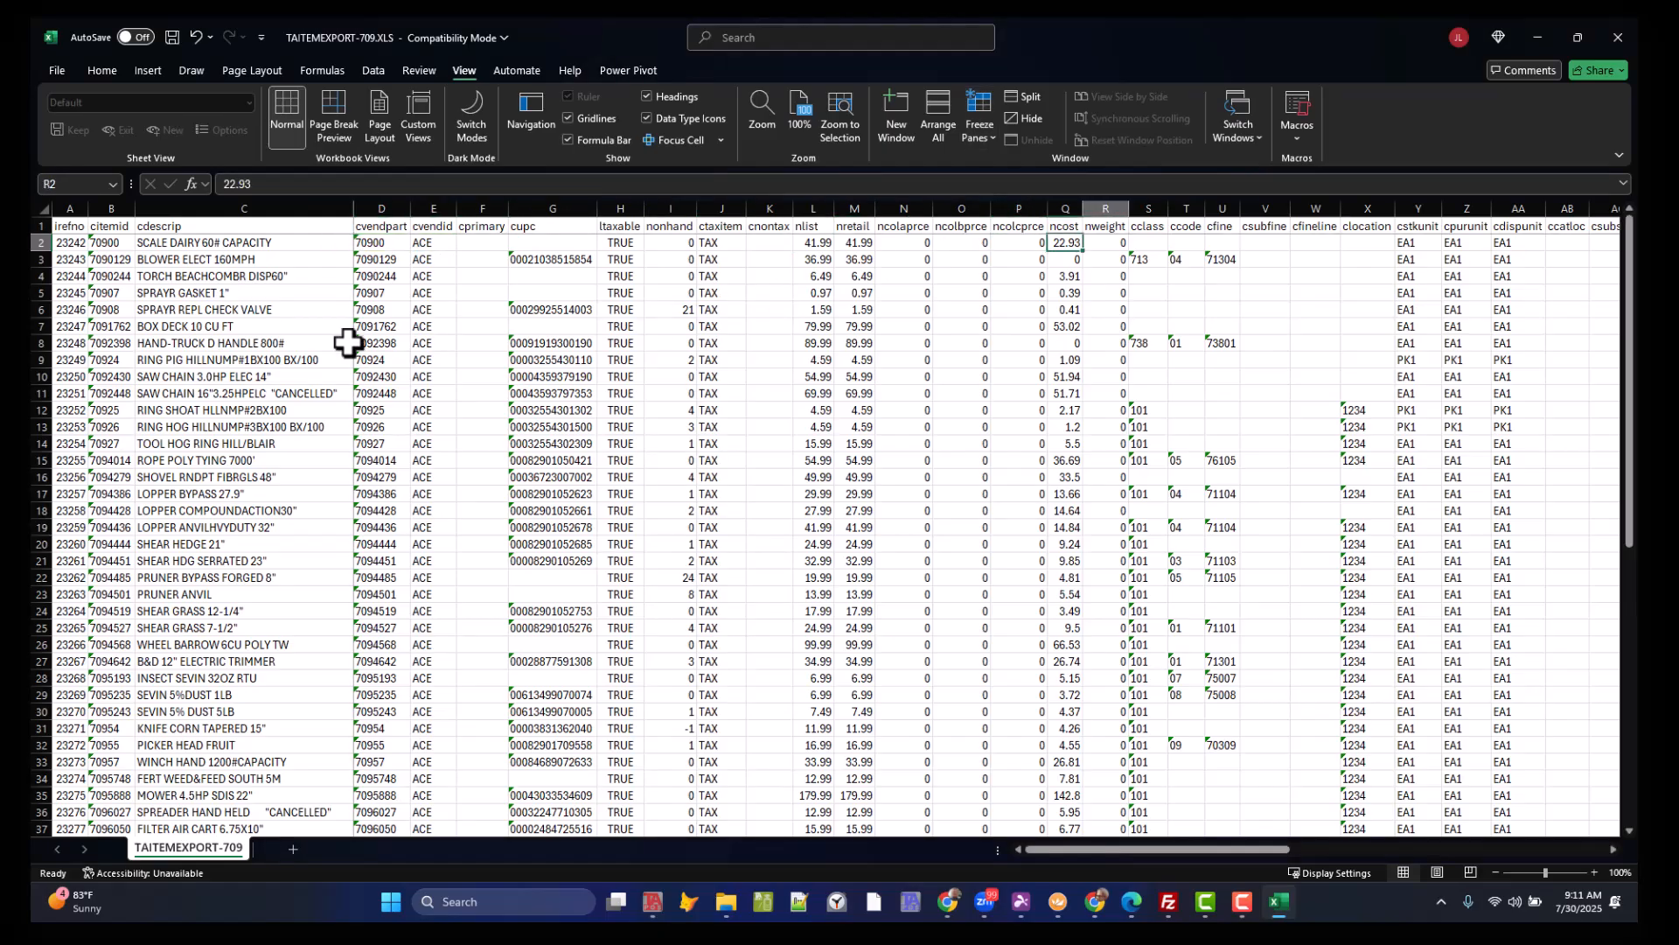
{"action": "key", "text": "Right"}
{"action": "key", "text": "Right"}
{"action": "key", "text": "Right"}
{"action": "key", "text": "Right"}
{"action": "key", "text": "Right"}
{"action": "key", "text": "Right"}
{"action": "key", "text": "Right"}
{"action": "key", "text": "Right"}
{"action": "key", "text": "Right"}
{"action": "key", "text": "Right"}
{"action": "key", "text": "Right"}
{"action": "key", "text": "Right"}
{"action": "key", "text": "Right"}
{"action": "key", "text": "Right"}
{"action": "key", "text": "Right"}
{"action": "key", "text": "Right"}
{"action": "key", "text": "Right"}
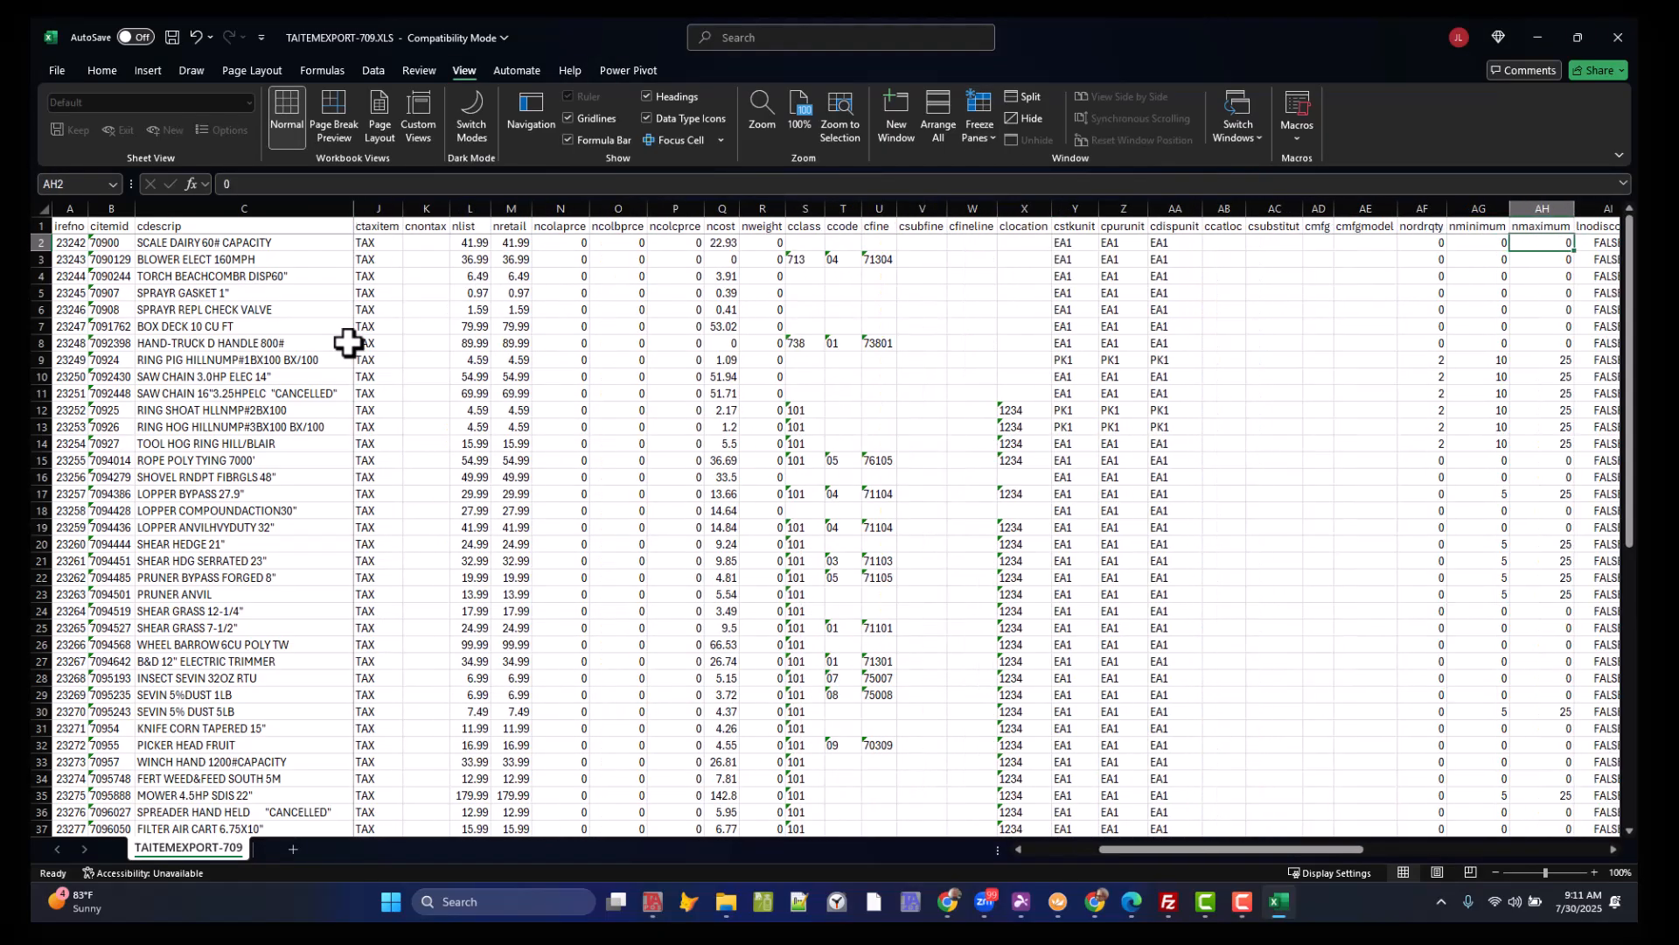
{"action": "key", "text": "Left"}
{"action": "key", "text": "Left"}
{"action": "key", "text": "Left"}
{"action": "key", "text": "Left"}
Examine the nordrqty, nminimum and nmaximum values in the item rows around item 70924.
{"action": "key", "text": "Down"}
{"action": "key", "text": "Down"}
{"action": "key", "text": "Down"}
{"action": "key", "text": "Down"}
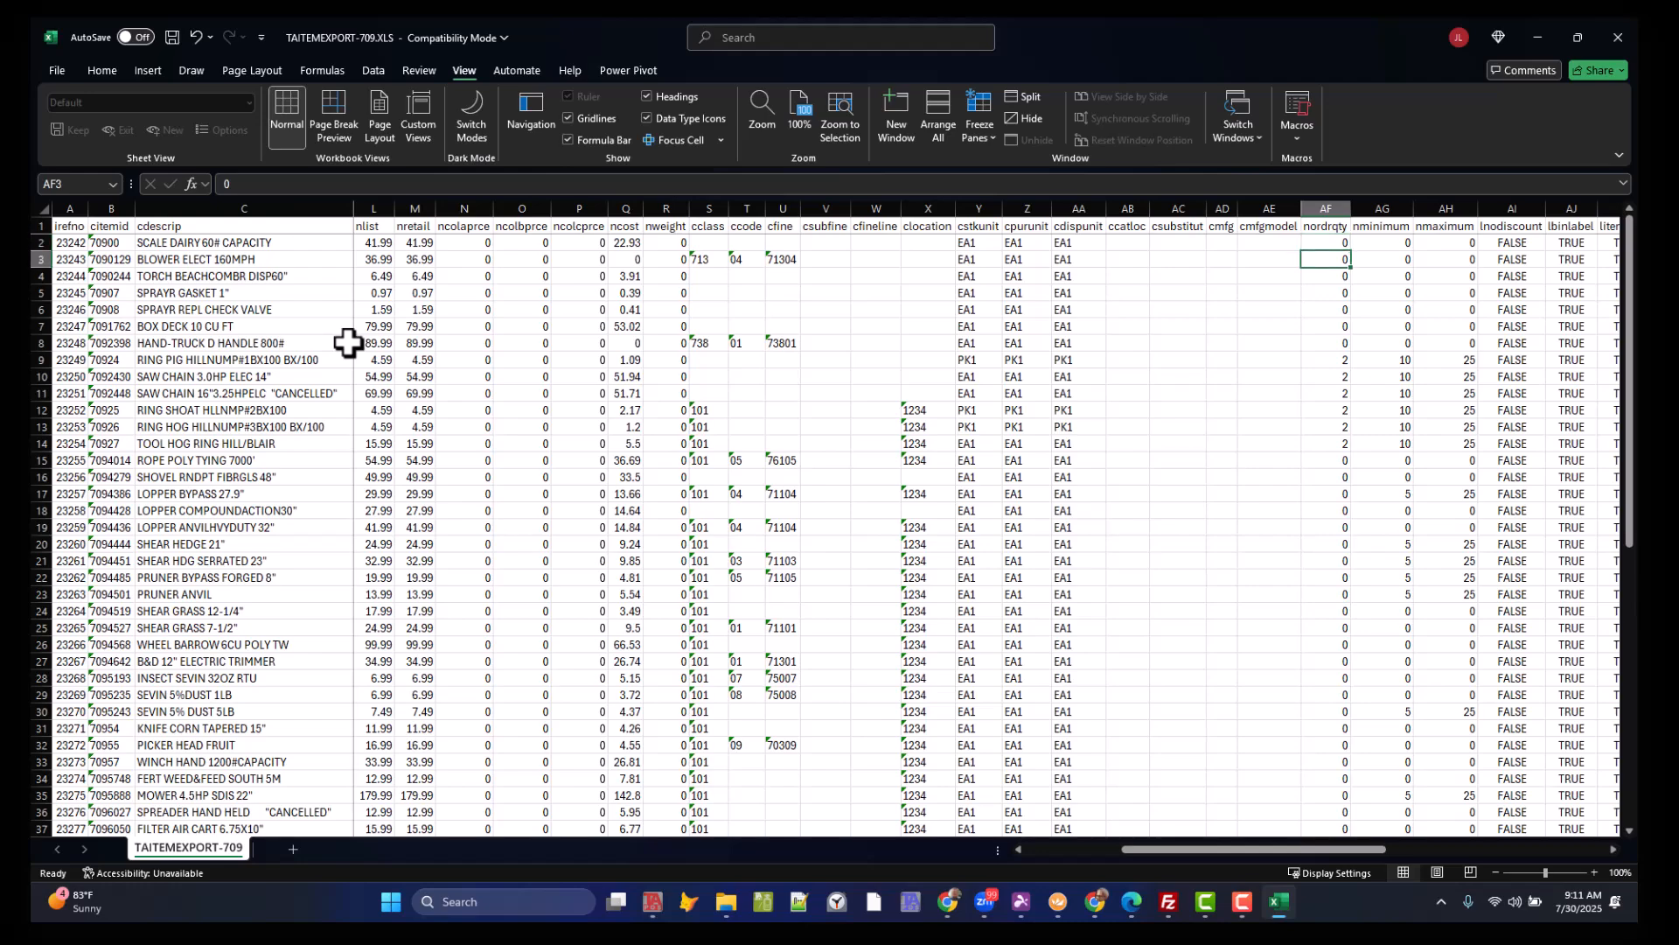
{"action": "key", "text": "Down"}
{"action": "key", "text": "Down"}
{"action": "key", "text": "Down"}
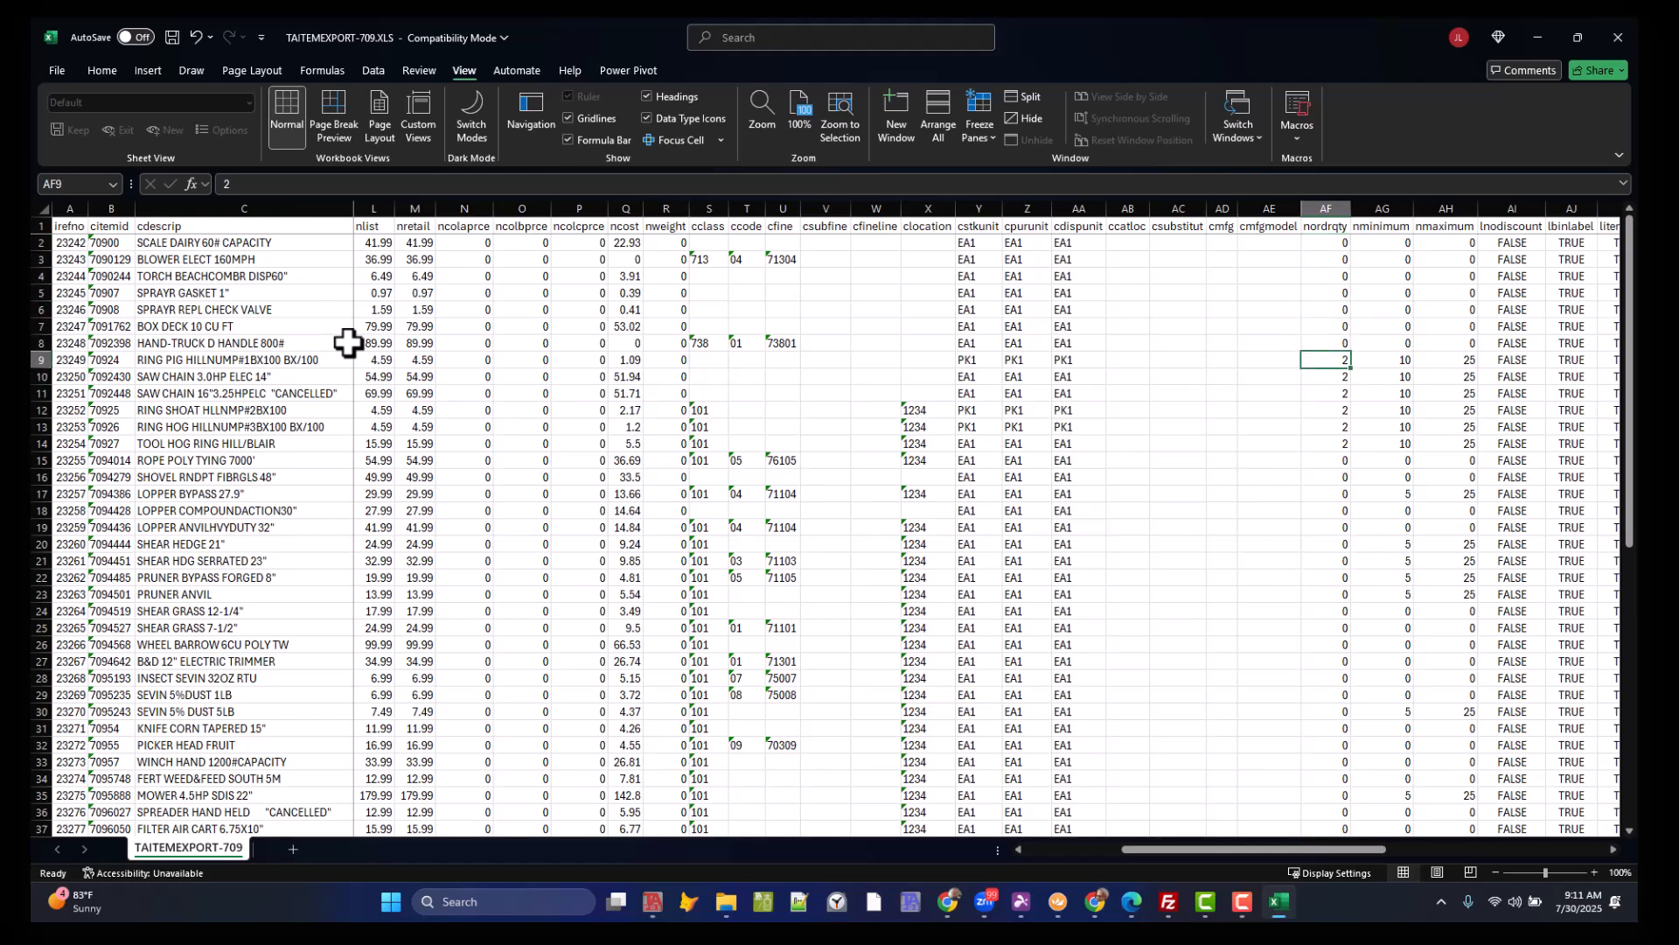
{"action": "key", "text": "Right"}
{"action": "key", "text": "Right"}
{"action": "key", "text": "Left"}
{"action": "key", "text": "Left"}
{"action": "key", "text": "Down"}
{"action": "key", "text": "Down"}
{"action": "key", "text": "Down"}
{"action": "key", "text": "Down"}
{"action": "key", "text": "Down"}
{"action": "key", "text": "Down"}
{"action": "key", "text": "Down"}
{"action": "key", "text": "Up"}
{"action": "key", "text": "Up"}
{"action": "key", "text": "Up"}
{"action": "key", "text": "Up"}
{"action": "key", "text": "Up"}
{"action": "key", "text": "Up"}
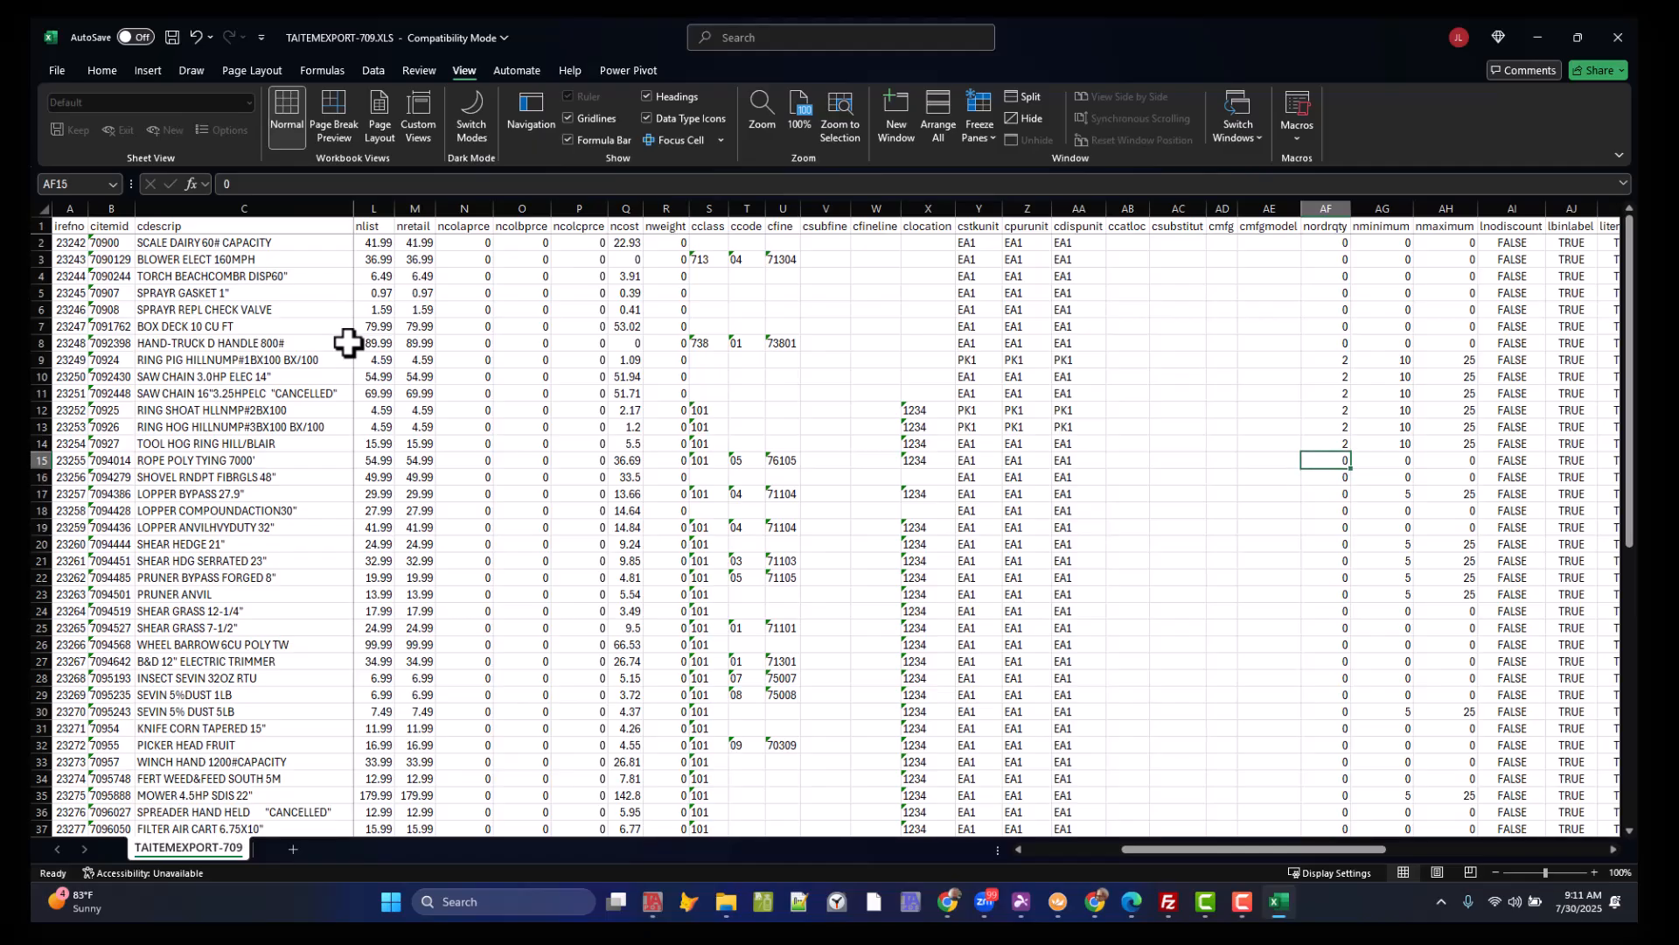
{"action": "key", "text": "Down"}
{"action": "key", "text": "Down"}
{"action": "key", "text": "Up"}
{"action": "key", "text": "Up"}
{"action": "key", "text": "Up"}
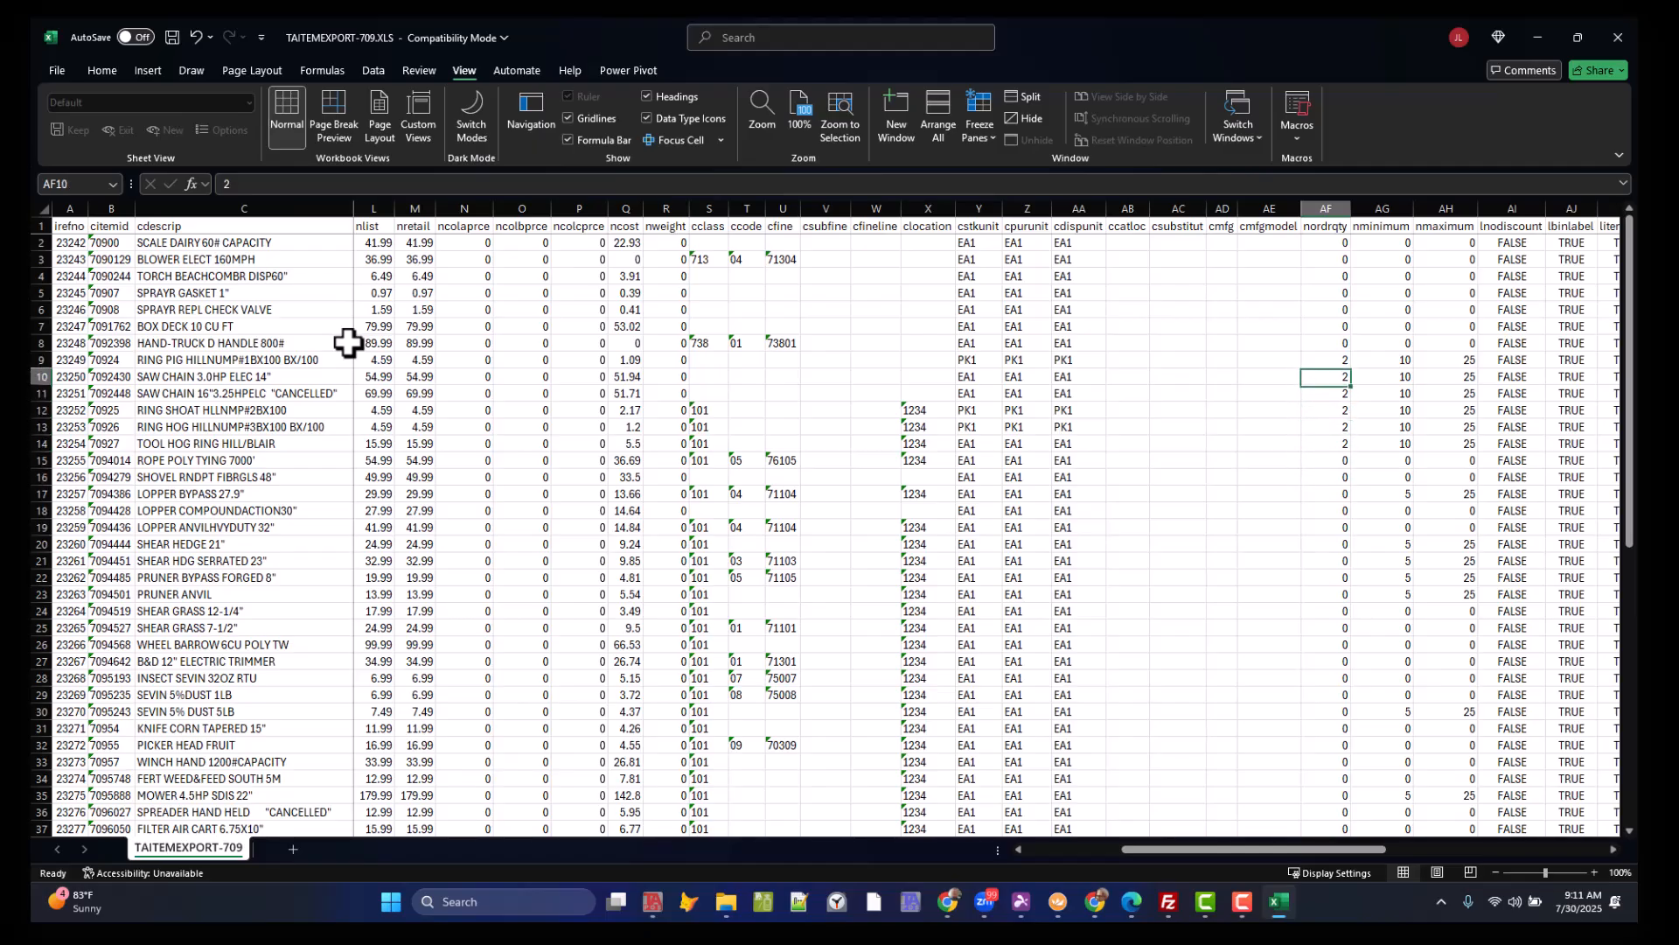
{"action": "key", "text": "Down"}
{"action": "key", "text": "Up"}
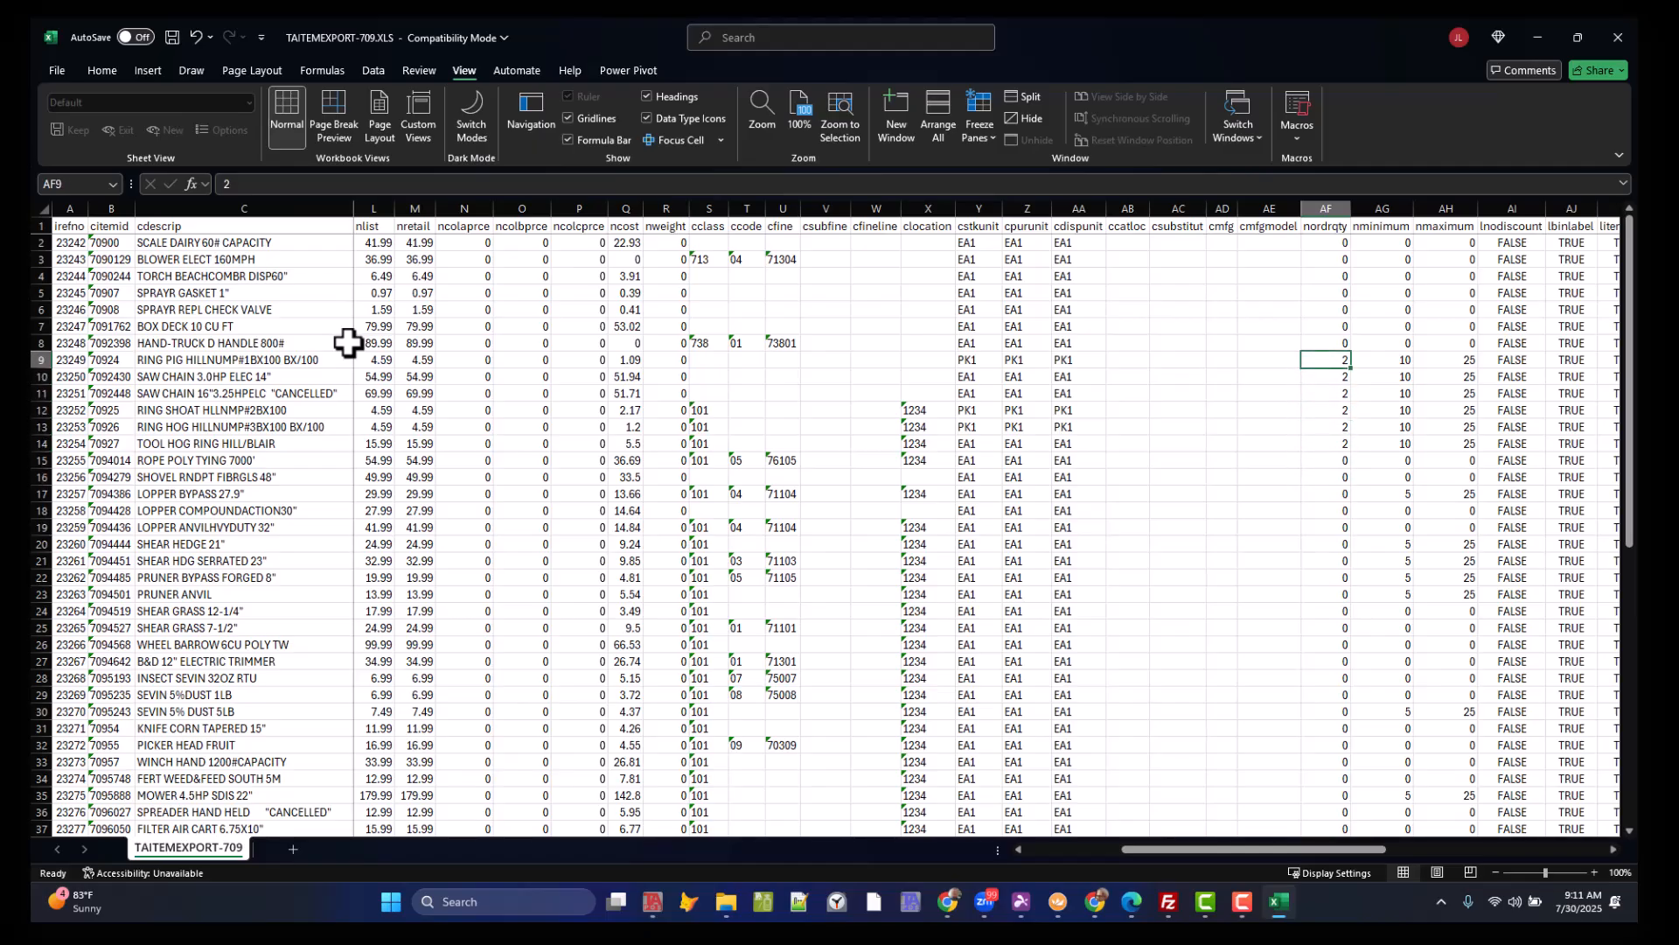
Copy the nordrqty value 2 from AF9 into cells AF10 through AF28.
{"action": "key", "text": "ctrl+c"}
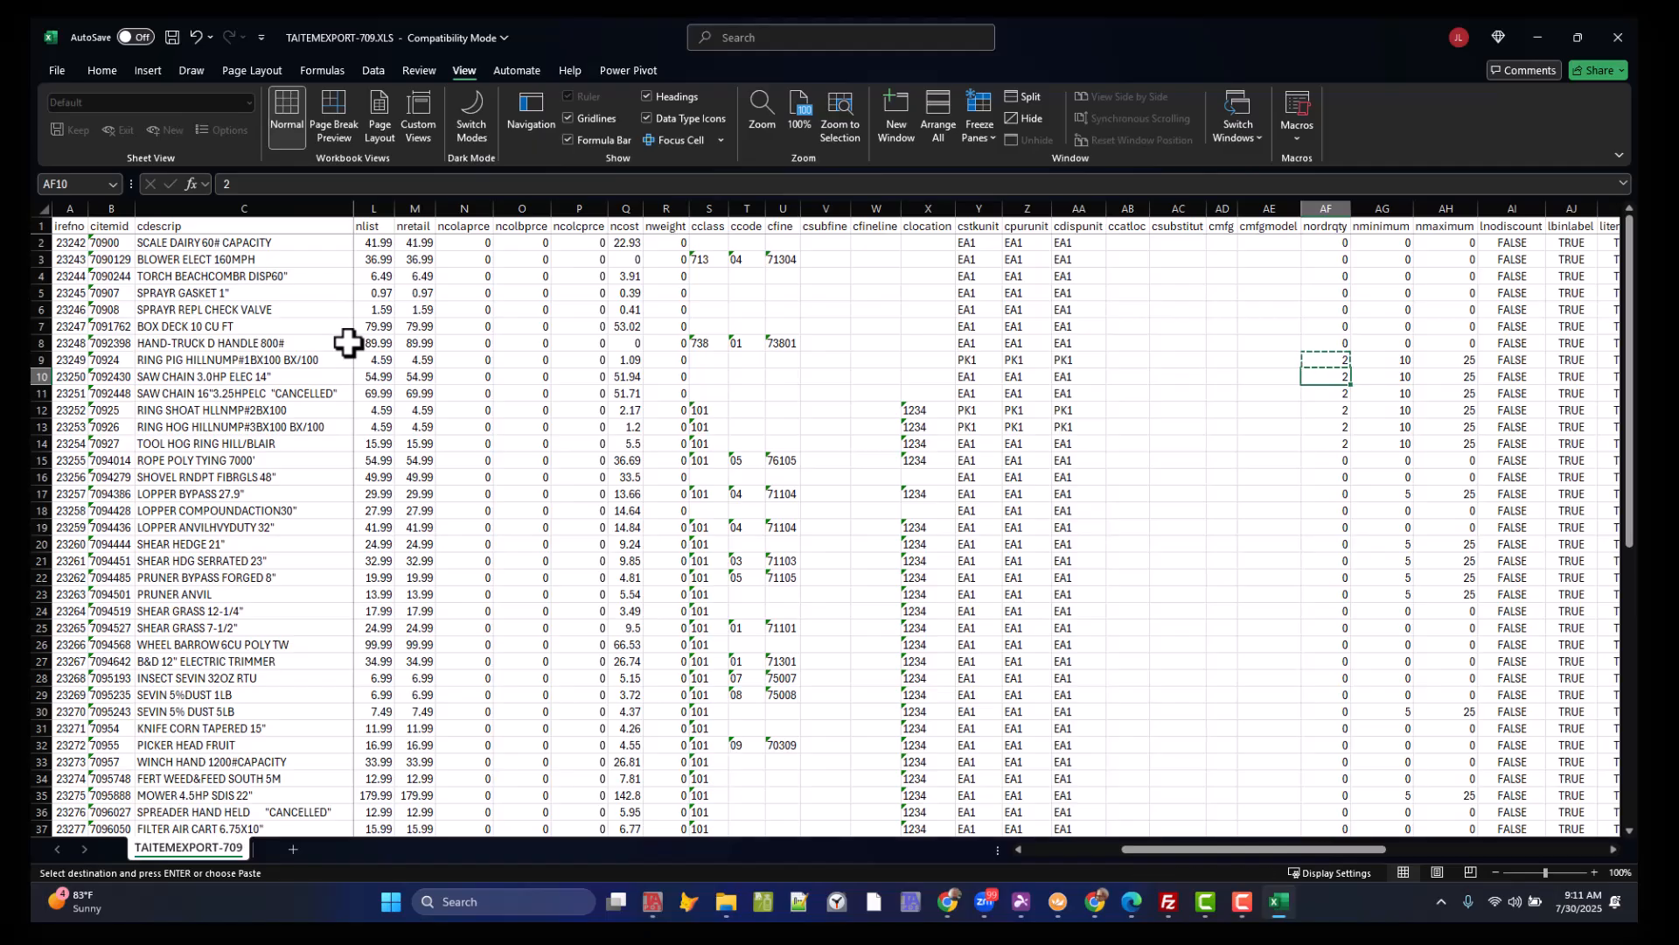
{"action": "key", "text": "Down"}
{"action": "key", "text": "shift+Down"}
{"action": "key", "text": "shift+Down"}
{"action": "key", "text": "shift+Down"}
{"action": "key", "text": "shift+Down"}
{"action": "key", "text": "shift+Down"}
{"action": "key", "text": "shift+Down"}
{"action": "key", "text": "shift+Down"}
{"action": "key", "text": "shift+Down"}
{"action": "key", "text": "shift+Down"}
{"action": "key", "text": "shift+Down"}
{"action": "key", "text": "shift+Down"}
{"action": "key", "text": "shift+Down"}
{"action": "key", "text": "shift+Down"}
{"action": "key", "text": "shift+Down"}
{"action": "key", "text": "shift+Down"}
{"action": "key", "text": "shift+Down"}
{"action": "key", "text": "shift+Down"}
{"action": "key", "text": "shift+Down"}
{"action": "key", "text": "ctrl+v"}
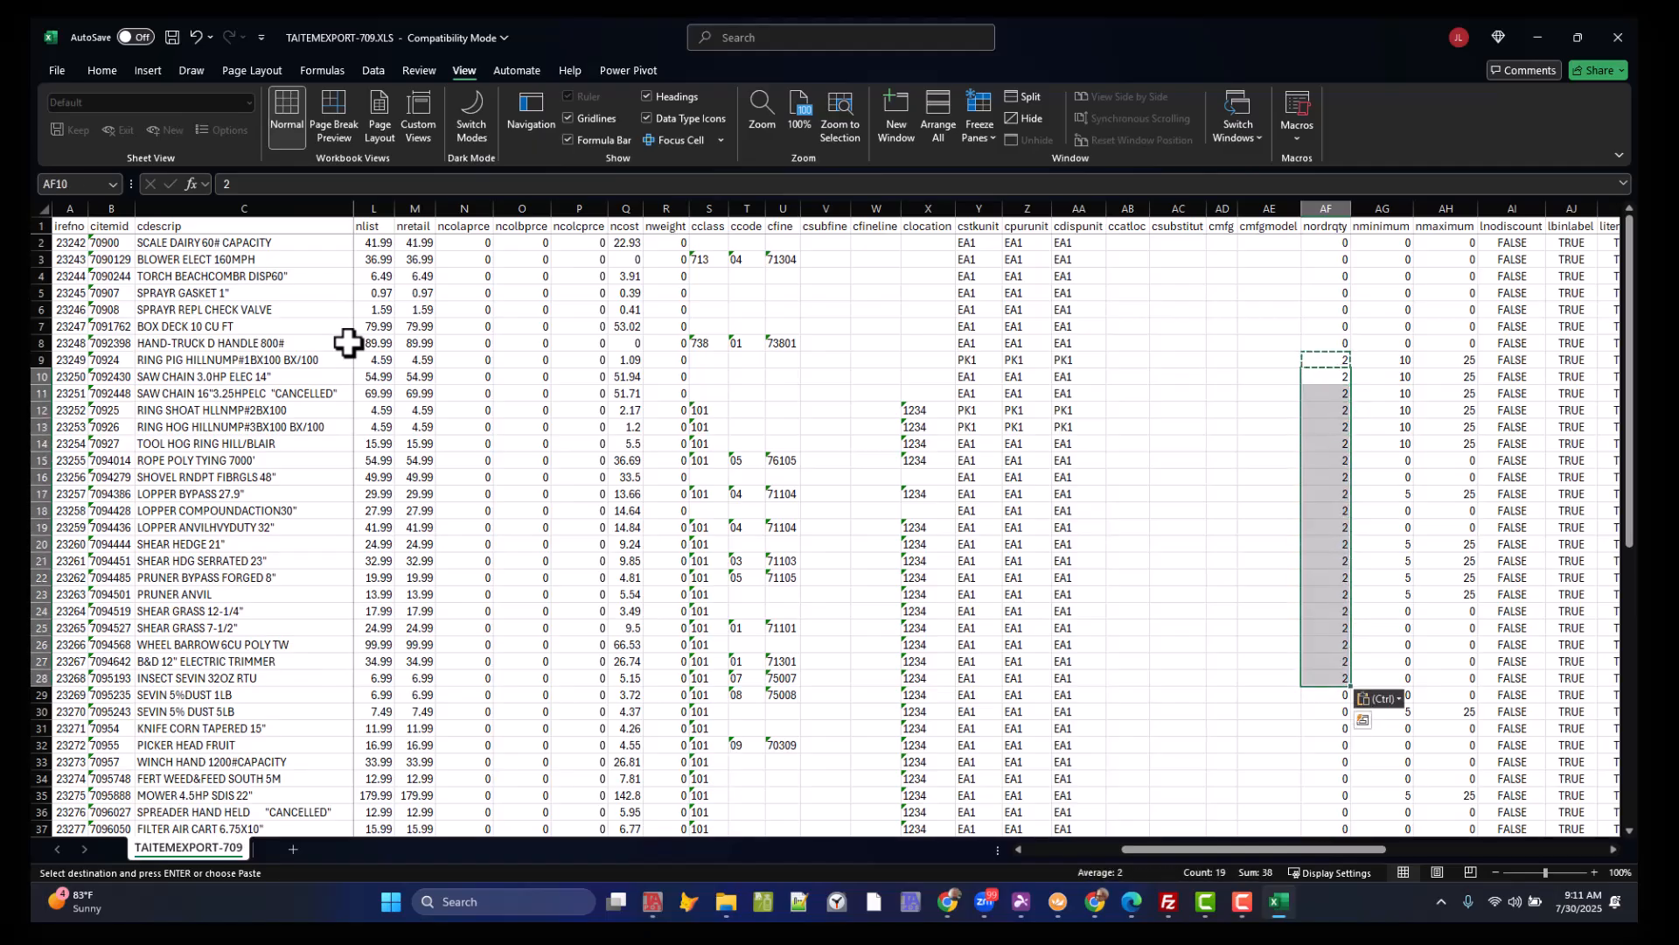
Copy the nminimum value 10 from AG9 into cells AG10 through AG28.
{"action": "key", "text": "Up"}
{"action": "key", "text": "Right"}
{"action": "key", "text": "ctrl+c"}
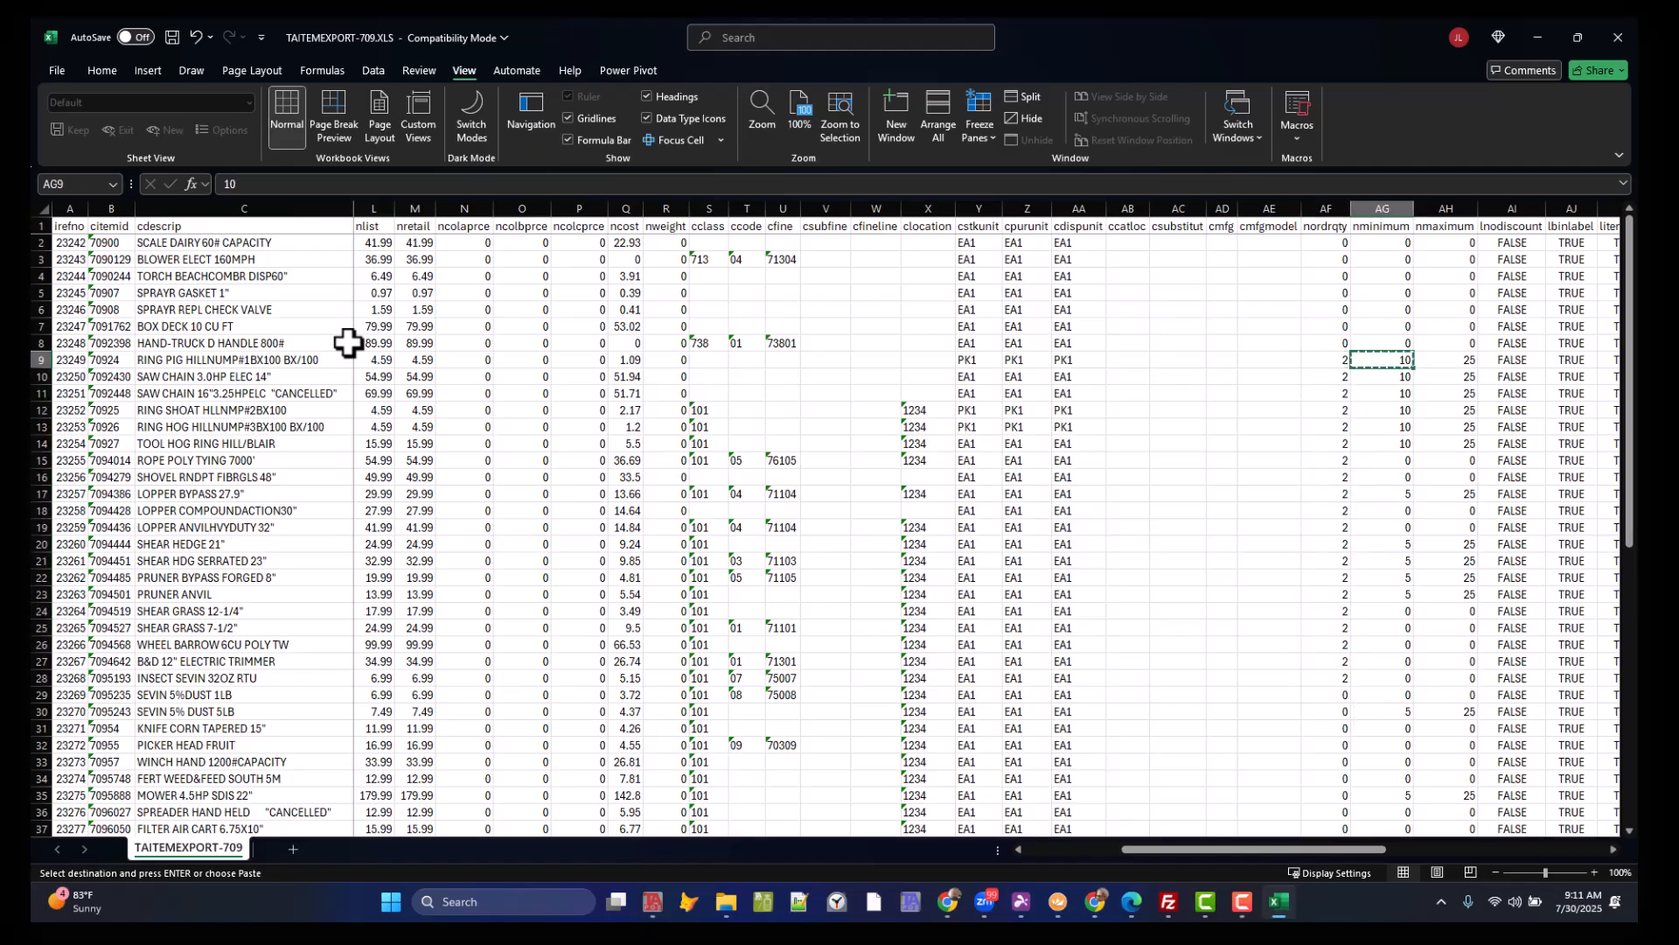
{"action": "key", "text": "Down"}
{"action": "key", "text": "shift+Down"}
{"action": "key", "text": "shift+Down"}
{"action": "key", "text": "shift+Down"}
{"action": "key", "text": "shift+Down"}
{"action": "key", "text": "shift+Down"}
{"action": "key", "text": "shift+Down"}
{"action": "key", "text": "shift+Down"}
{"action": "key", "text": "shift+Down"}
{"action": "key", "text": "shift+Down"}
{"action": "key", "text": "shift+Down"}
{"action": "key", "text": "shift+Down"}
{"action": "key", "text": "shift+Down"}
{"action": "key", "text": "shift+Down"}
{"action": "key", "text": "shift+Down"}
{"action": "key", "text": "shift+Down"}
{"action": "key", "text": "shift+Down"}
{"action": "key", "text": "shift+Down"}
{"action": "key", "text": "shift+Down"}
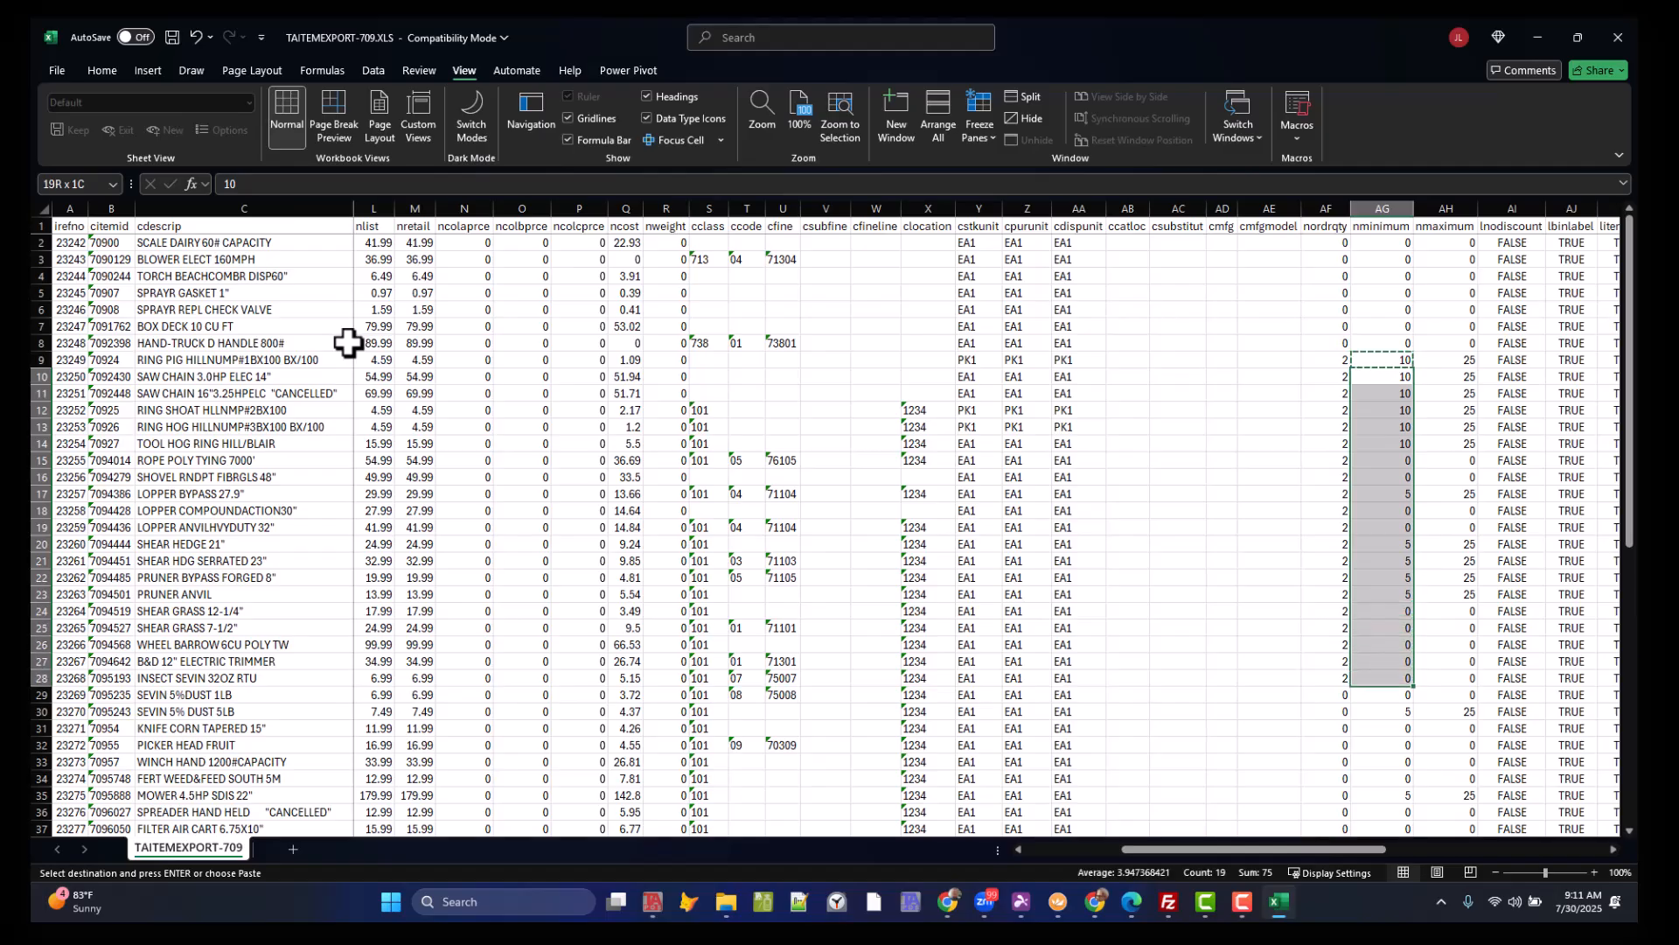
{"action": "key", "text": "ctrl+v"}
{"action": "key", "text": "Up"}
{"action": "key", "text": "Right"}
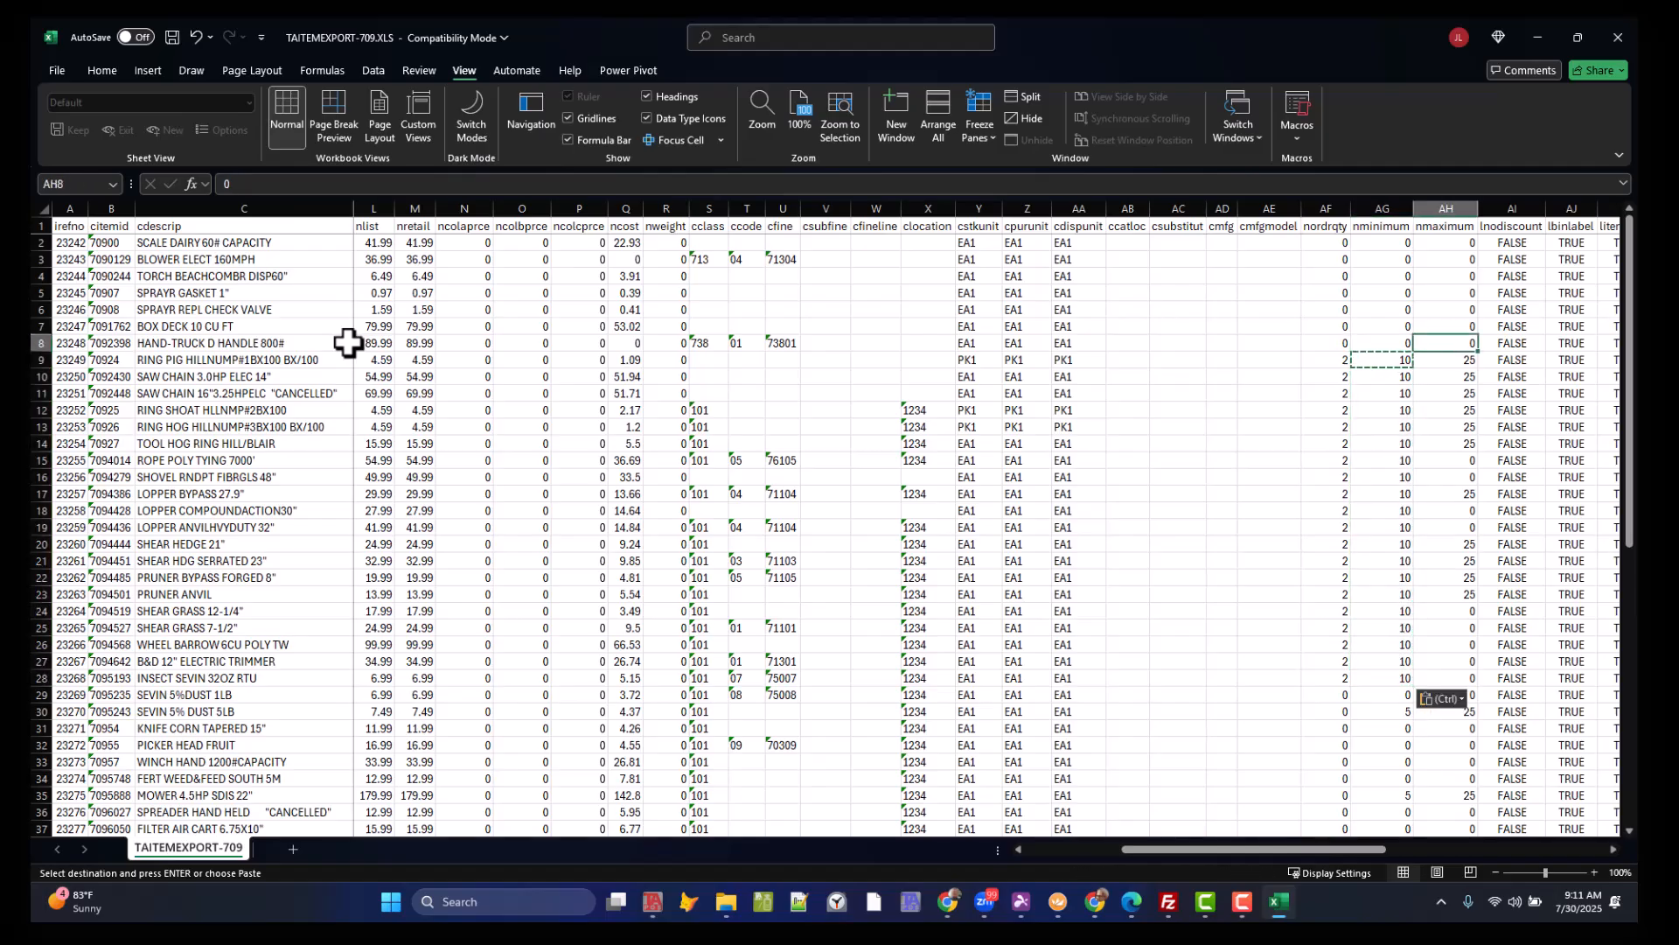
Copy the nmaximum value 25 from AH9 into cells AH10 through AH28.
{"action": "key", "text": "ctrl+c"}
{"action": "key", "text": "Down"}
{"action": "key", "text": "shift+Down"}
{"action": "key", "text": "shift+Down"}
{"action": "key", "text": "shift+Down"}
{"action": "key", "text": "shift+Down"}
{"action": "key", "text": "shift+Down"}
{"action": "key", "text": "shift+Down"}
{"action": "key", "text": "shift+Down"}
{"action": "key", "text": "shift+Down"}
{"action": "key", "text": "shift+Down"}
{"action": "key", "text": "shift+Down"}
{"action": "key", "text": "shift+Down"}
{"action": "key", "text": "shift+Down"}
{"action": "key", "text": "shift+Down"}
{"action": "key", "text": "shift+Down"}
{"action": "key", "text": "shift+Down"}
{"action": "key", "text": "shift+Down"}
{"action": "key", "text": "shift+Down"}
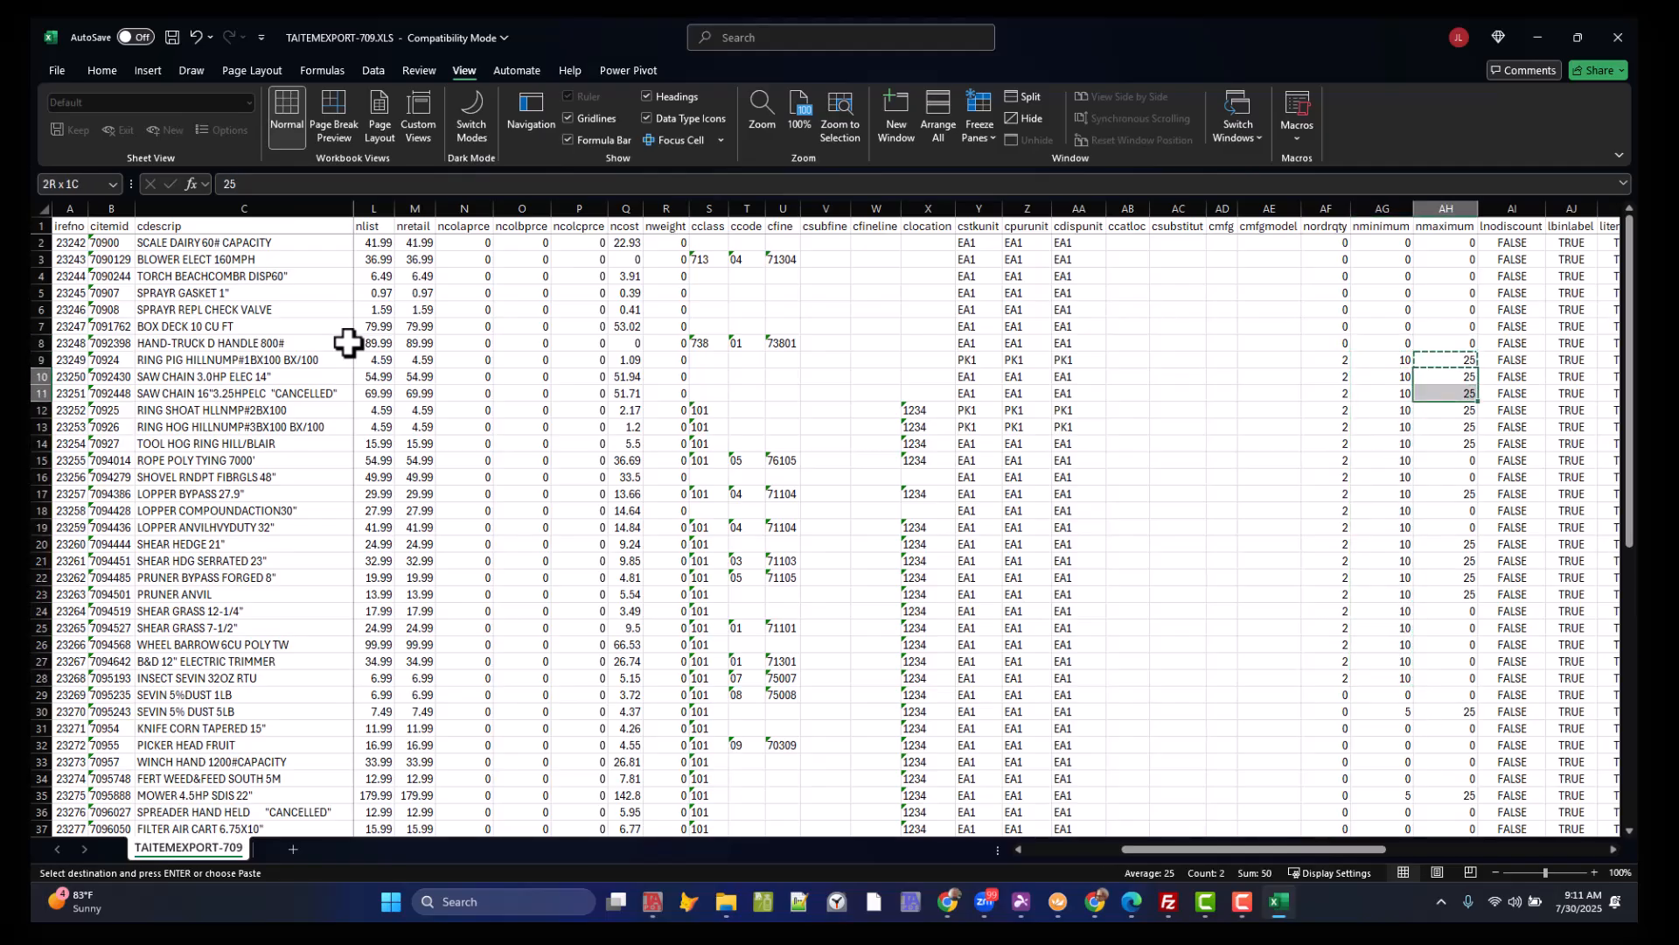
{"action": "key", "text": "shift+Down"}
{"action": "key", "text": "ctrl+v"}
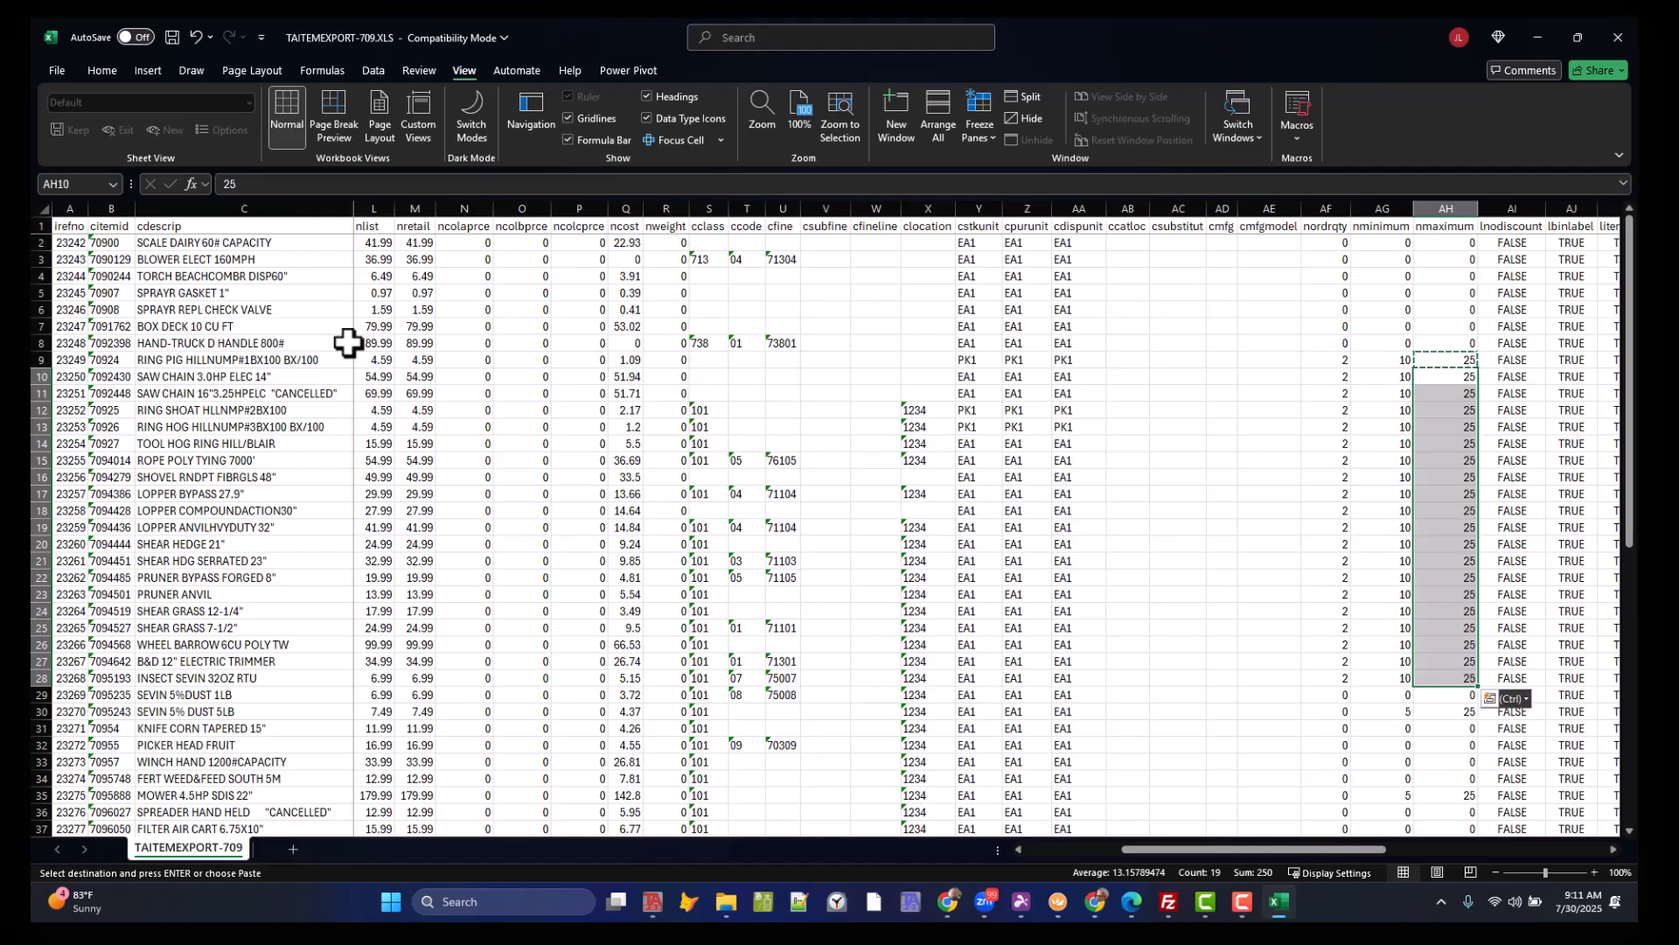
{"action": "key", "text": "Up"}
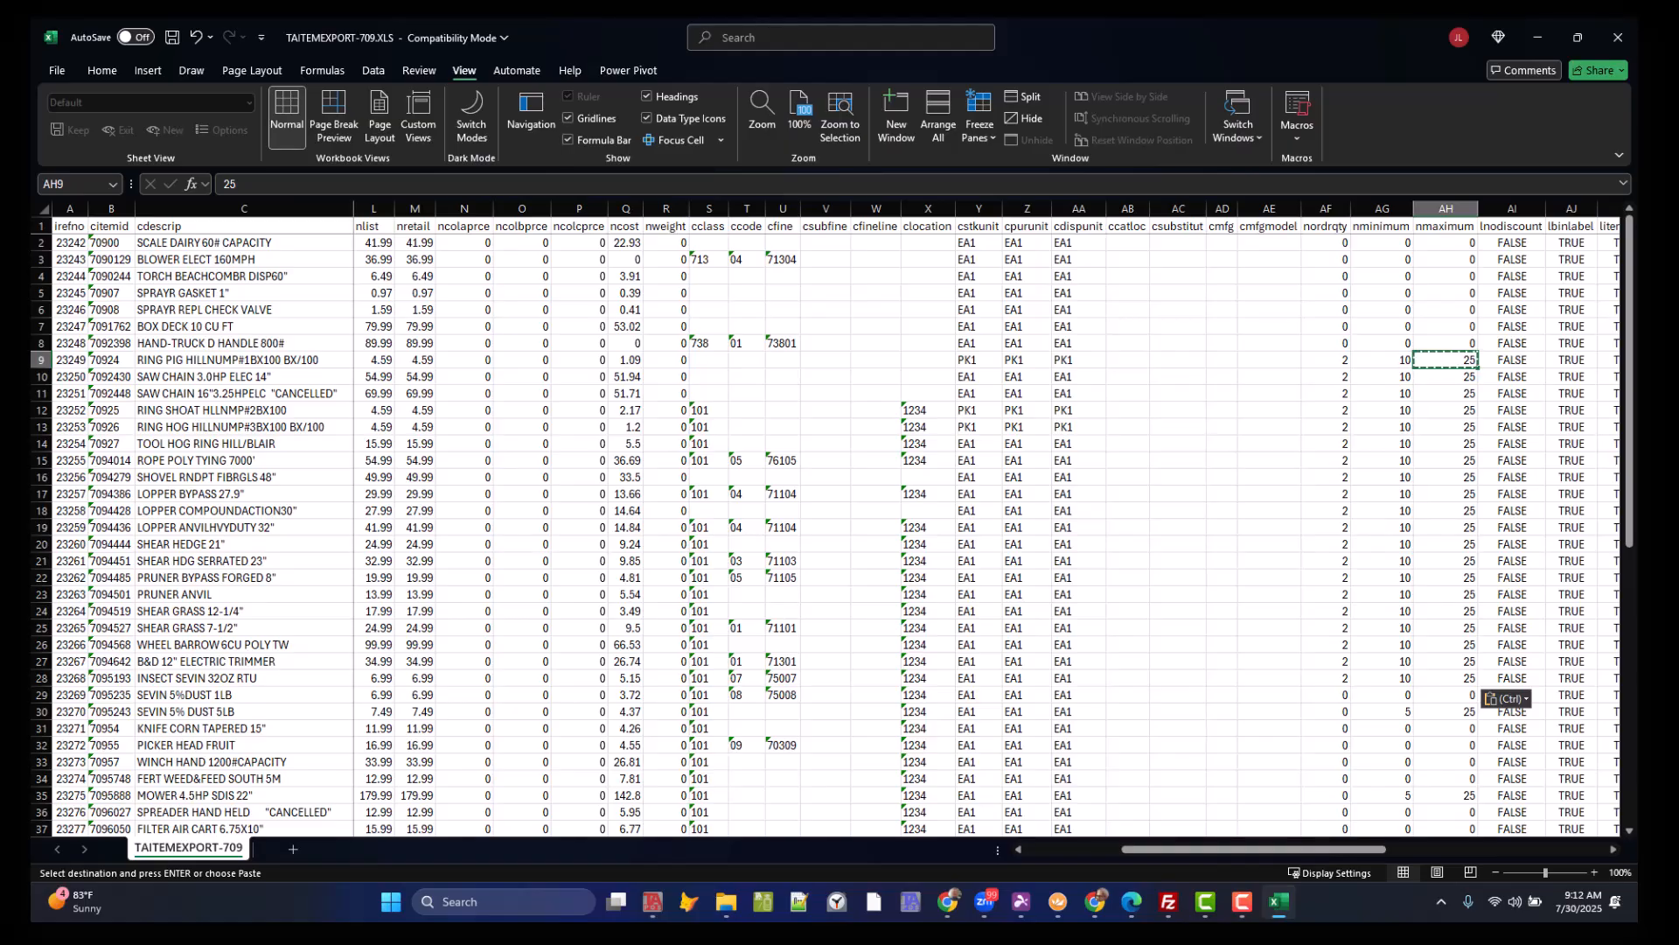
Save the workbook over TAITEMEXPORT-709B.xls in TransActPOS-Conversions as a Microsoft Excel 5.0/95 Workbook, and close it.
{"action": "left_click", "coordinate": [58, 71]}
{"action": "left_click", "coordinate": [93, 326]}
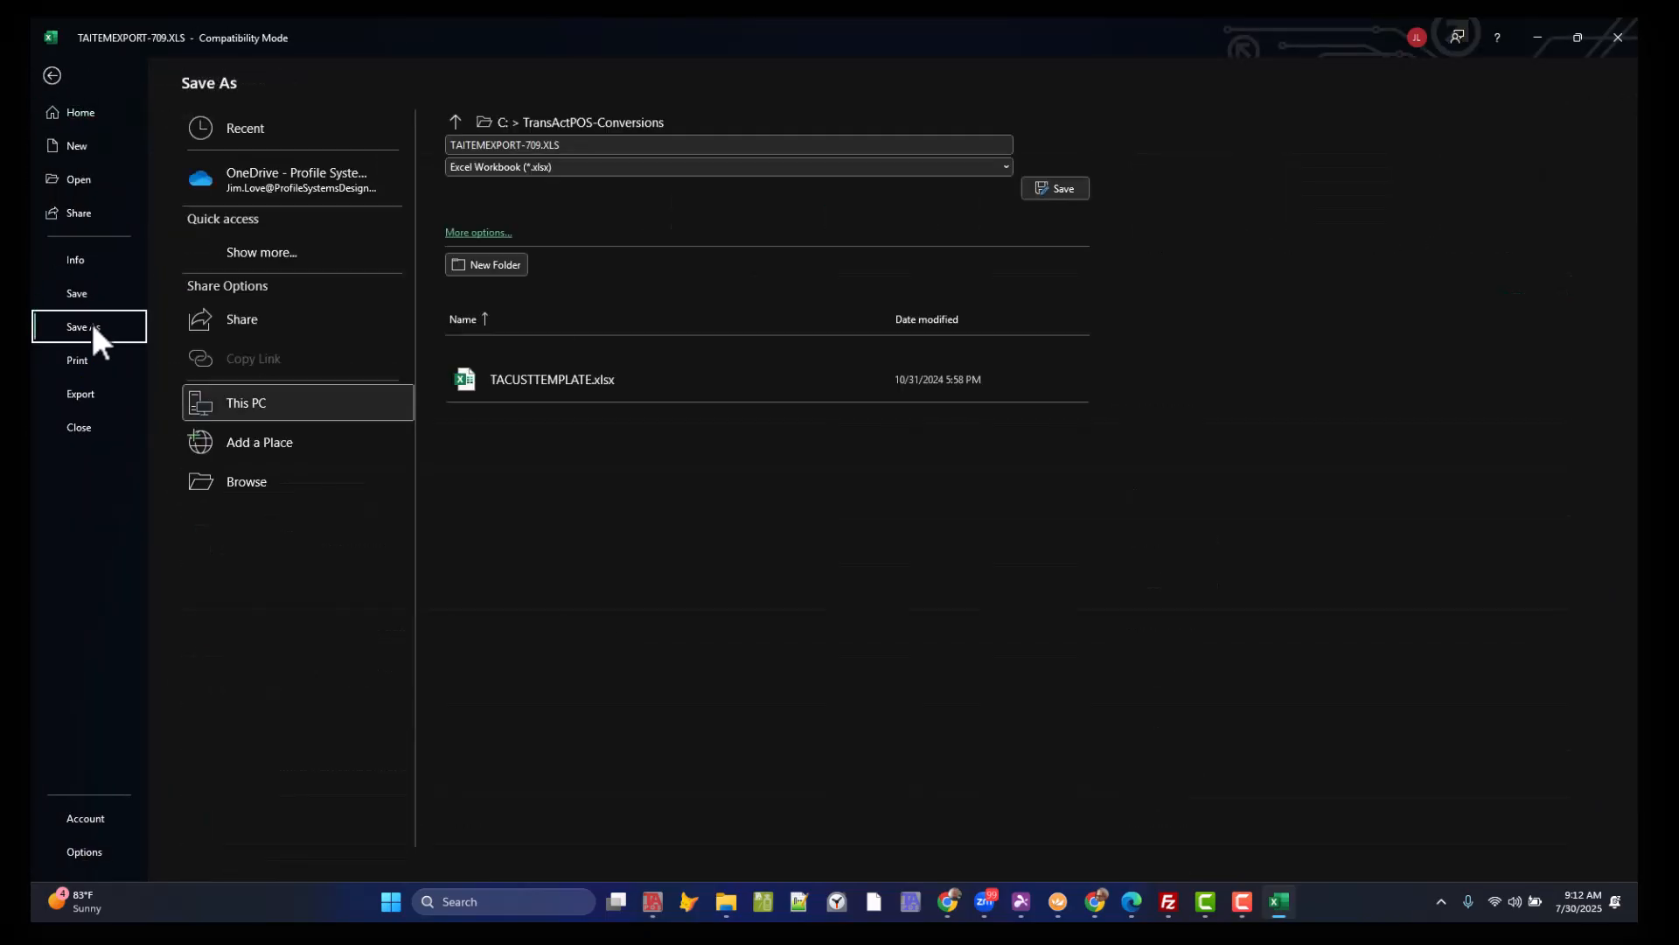
{"action": "double_click", "coordinate": [354, 408]}
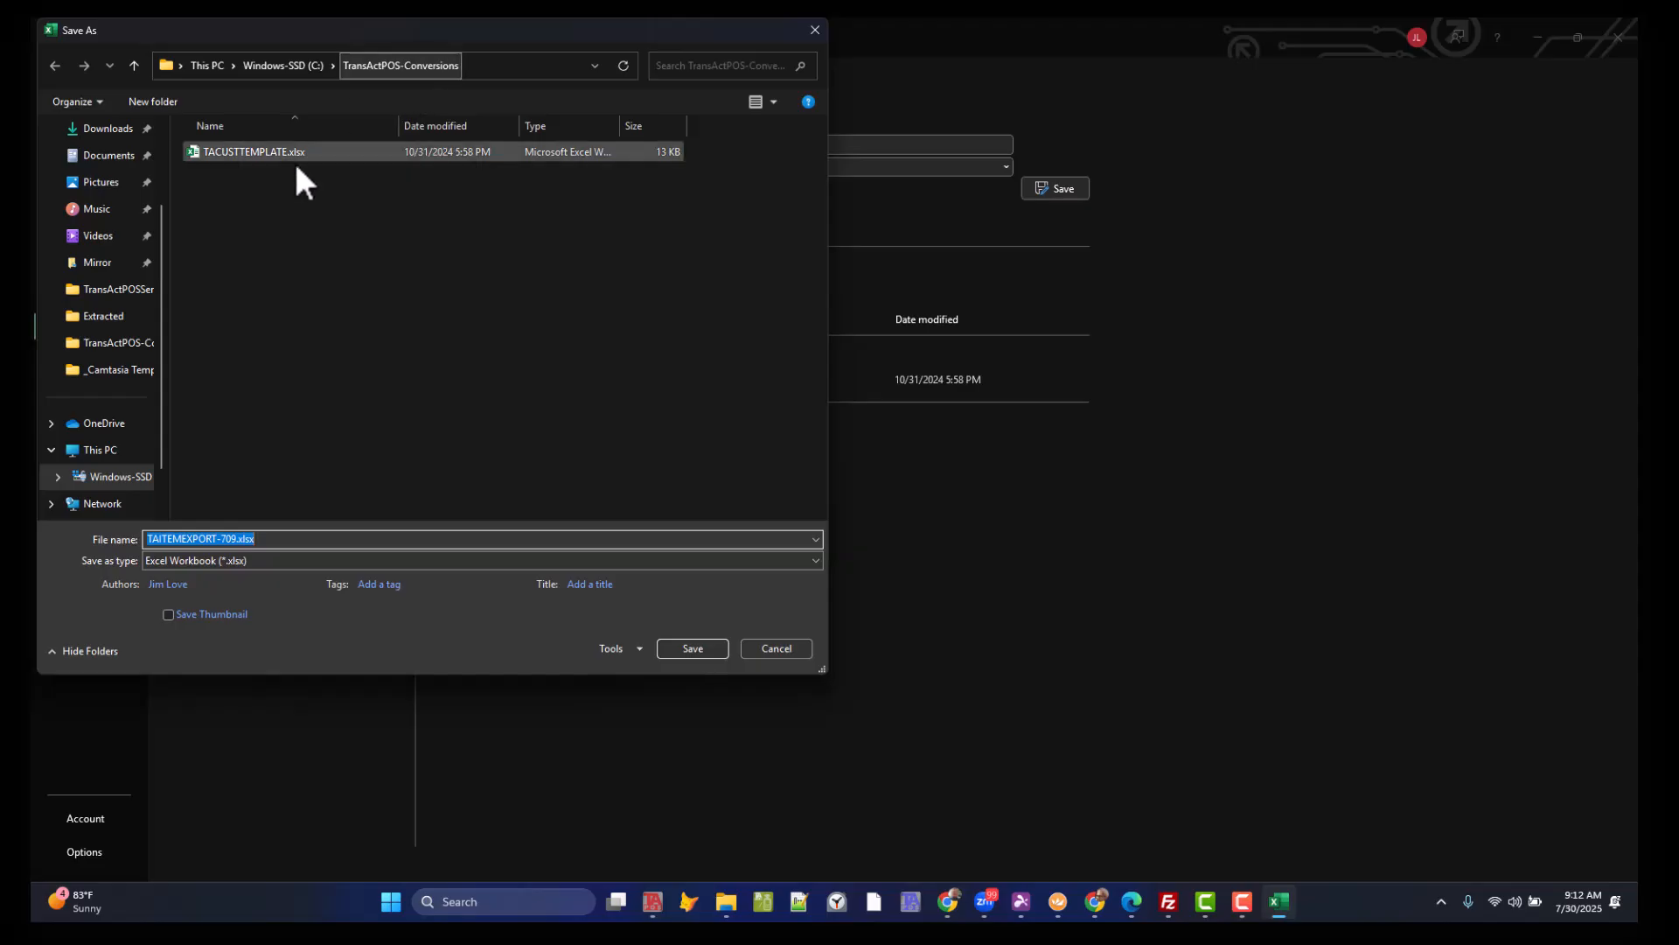
{"action": "left_click", "coordinate": [266, 560]}
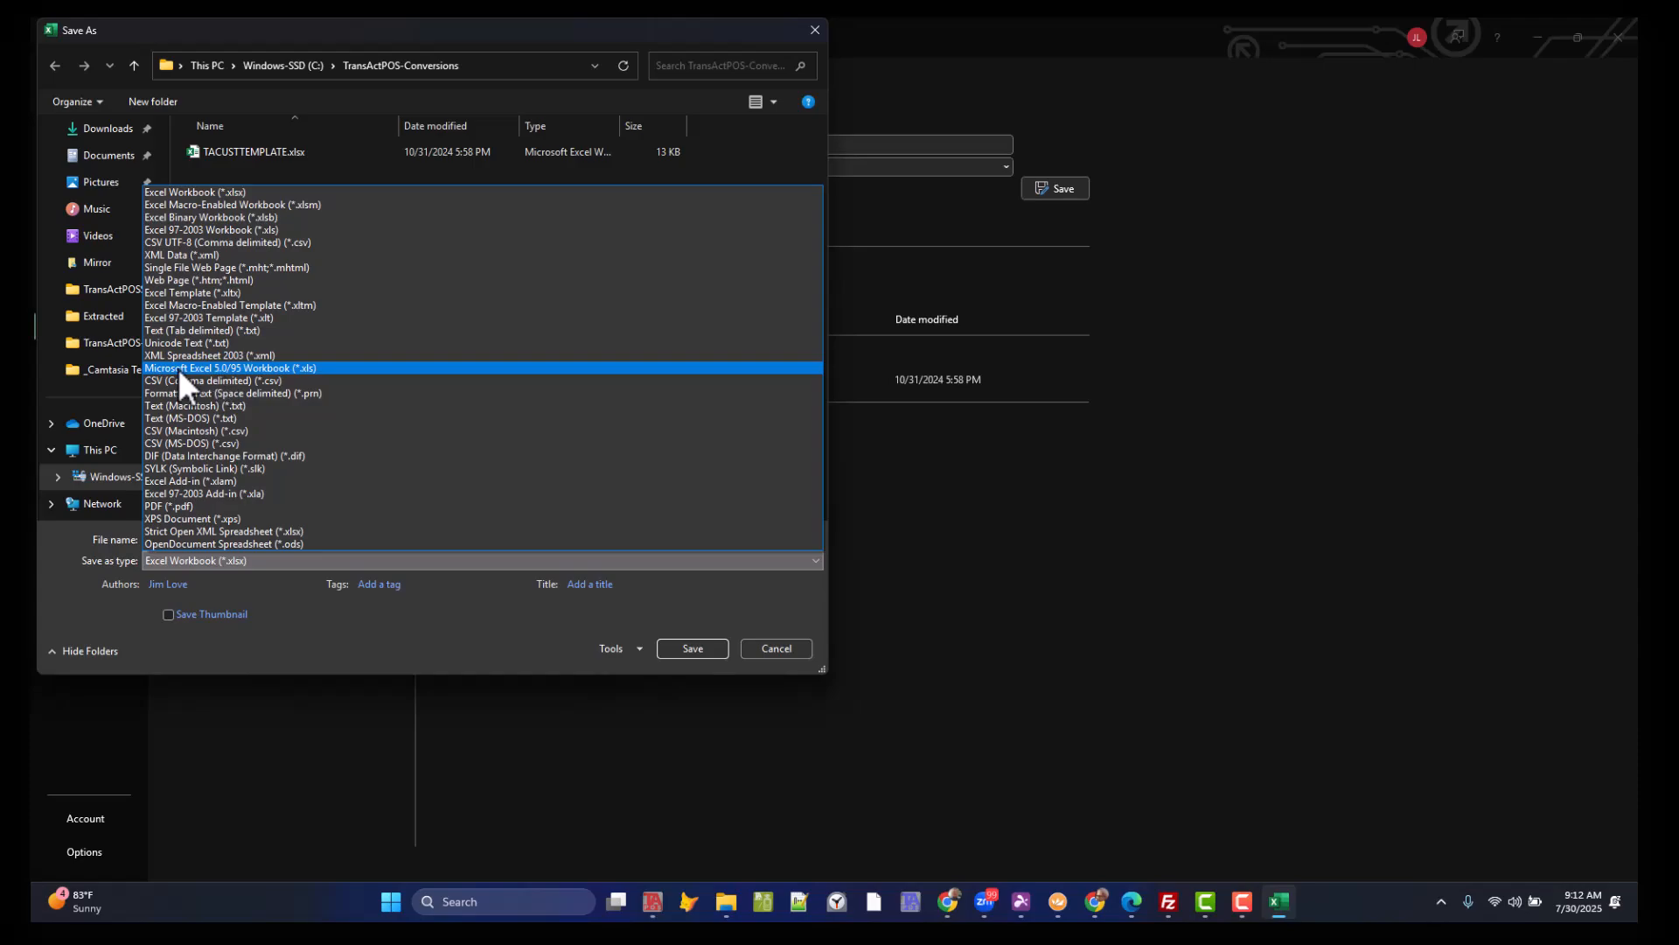
{"action": "left_click", "coordinate": [245, 368]}
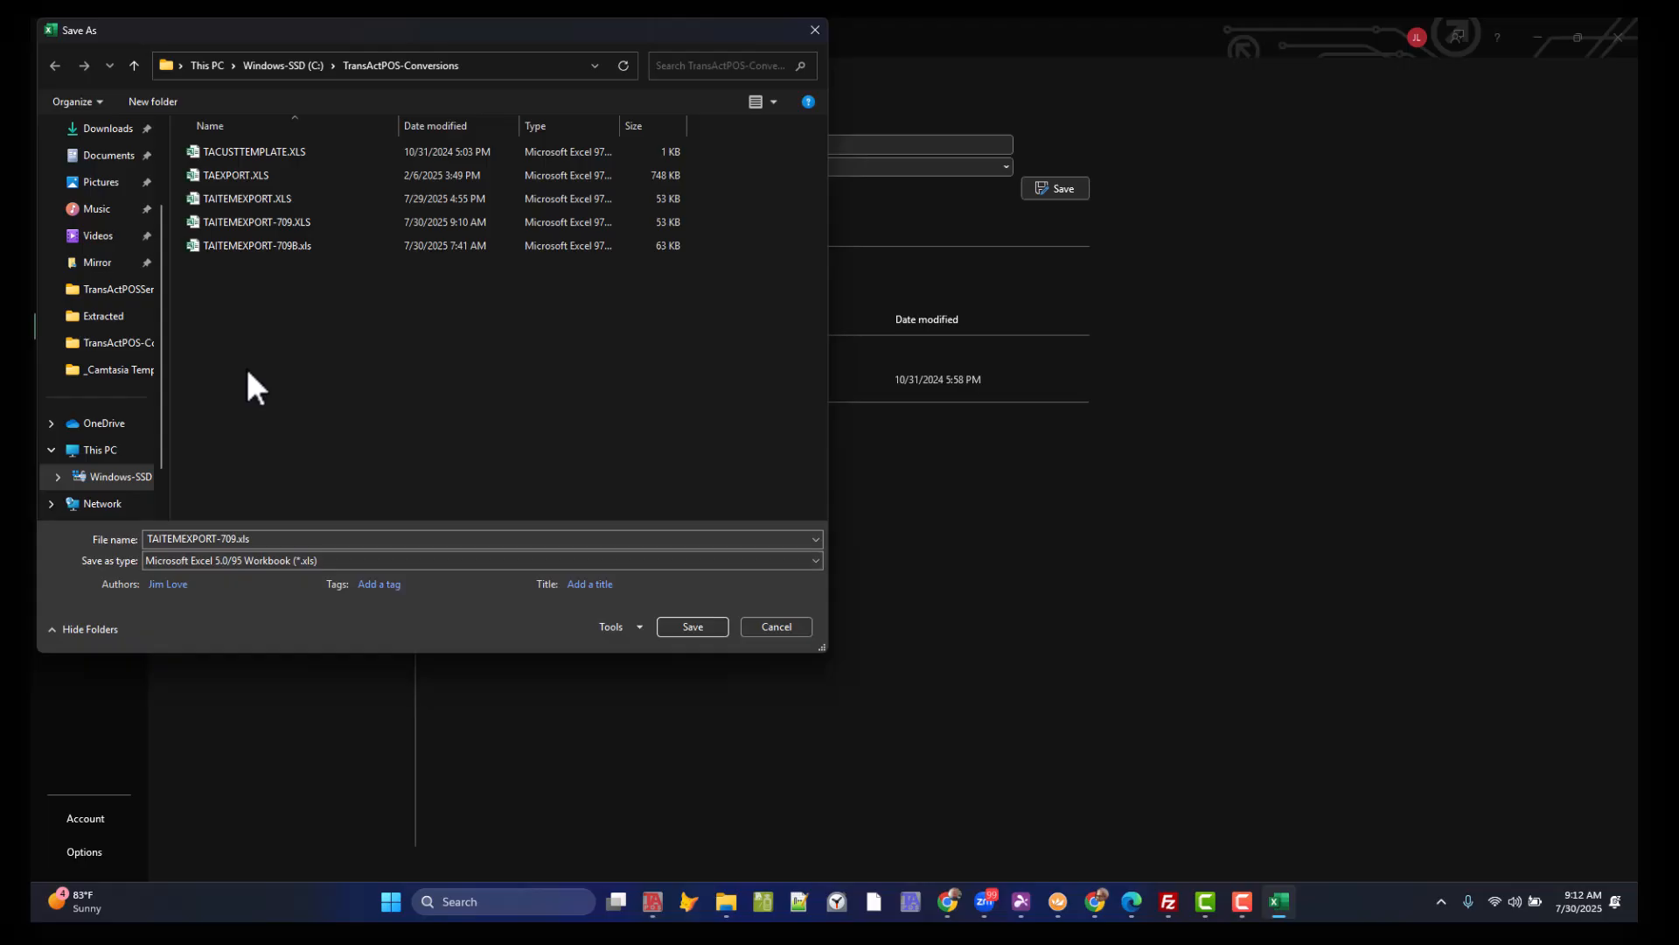
{"action": "left_click", "coordinate": [288, 247]}
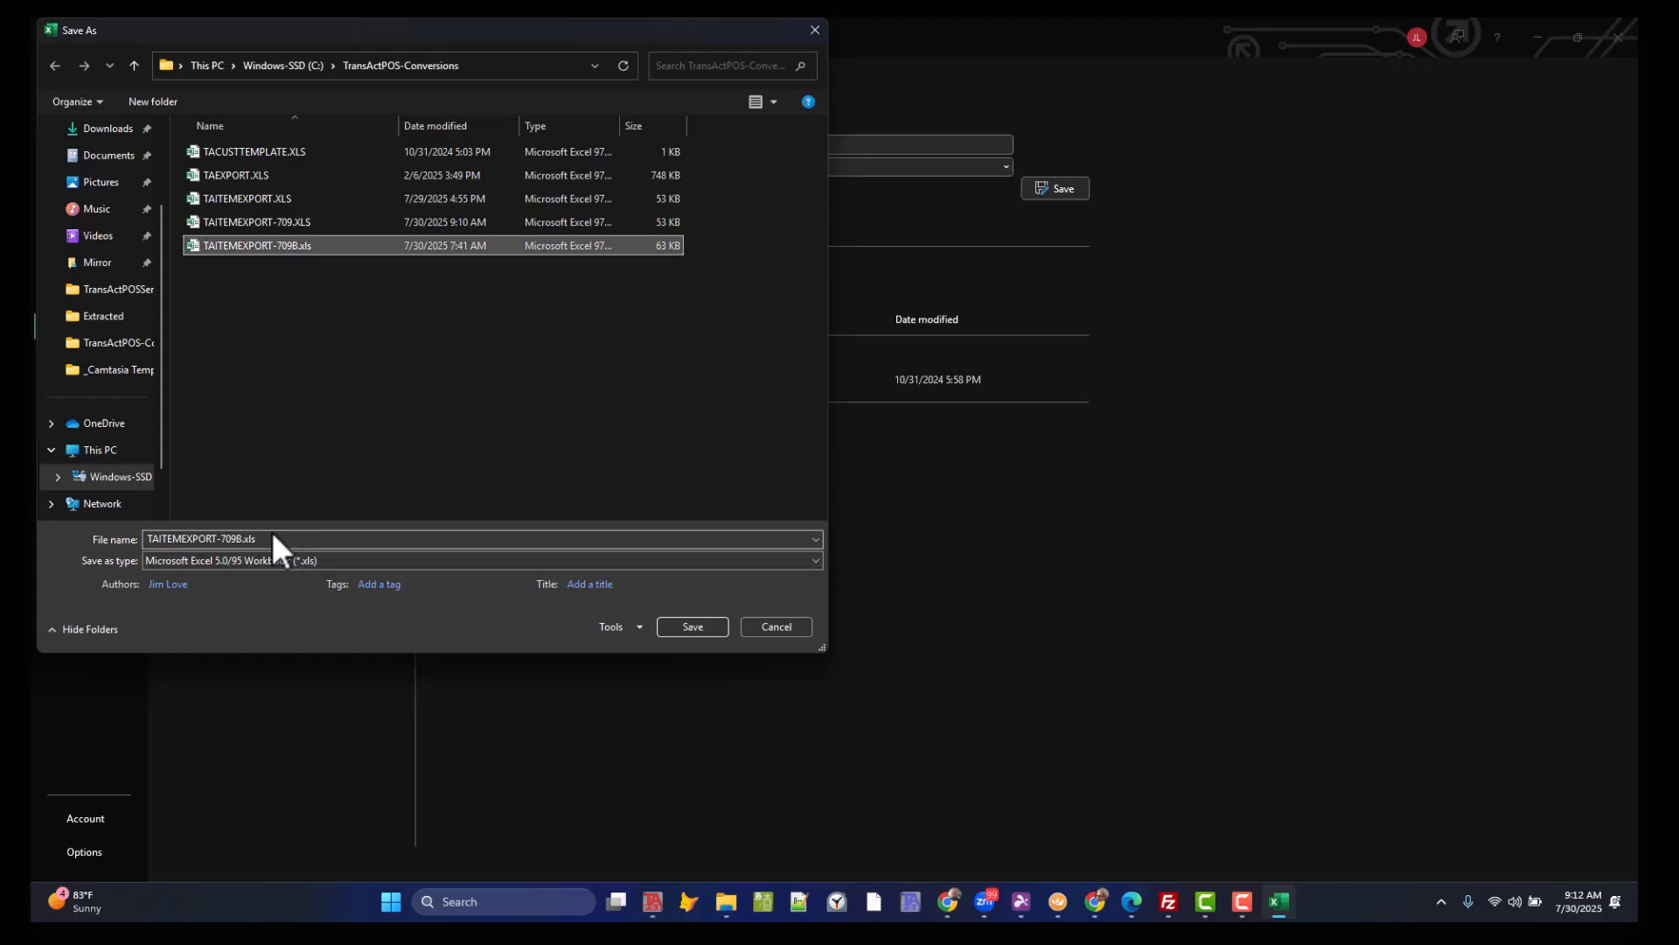
{"action": "left_click", "coordinate": [716, 625]}
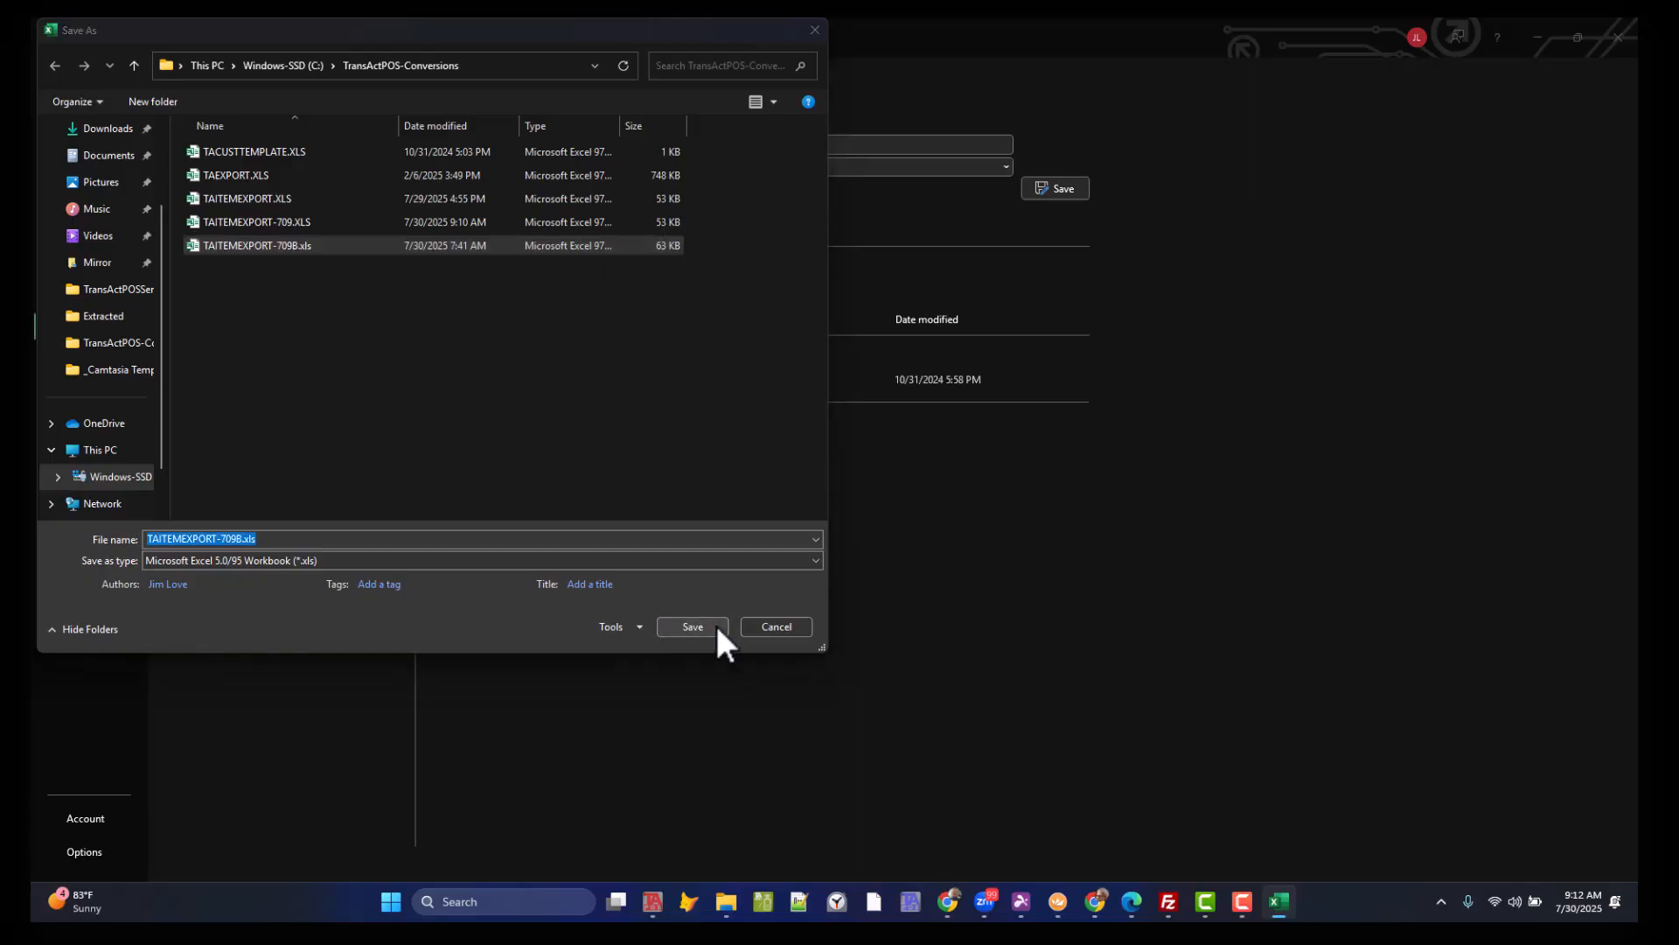
{"action": "left_click", "coordinate": [876, 458]}
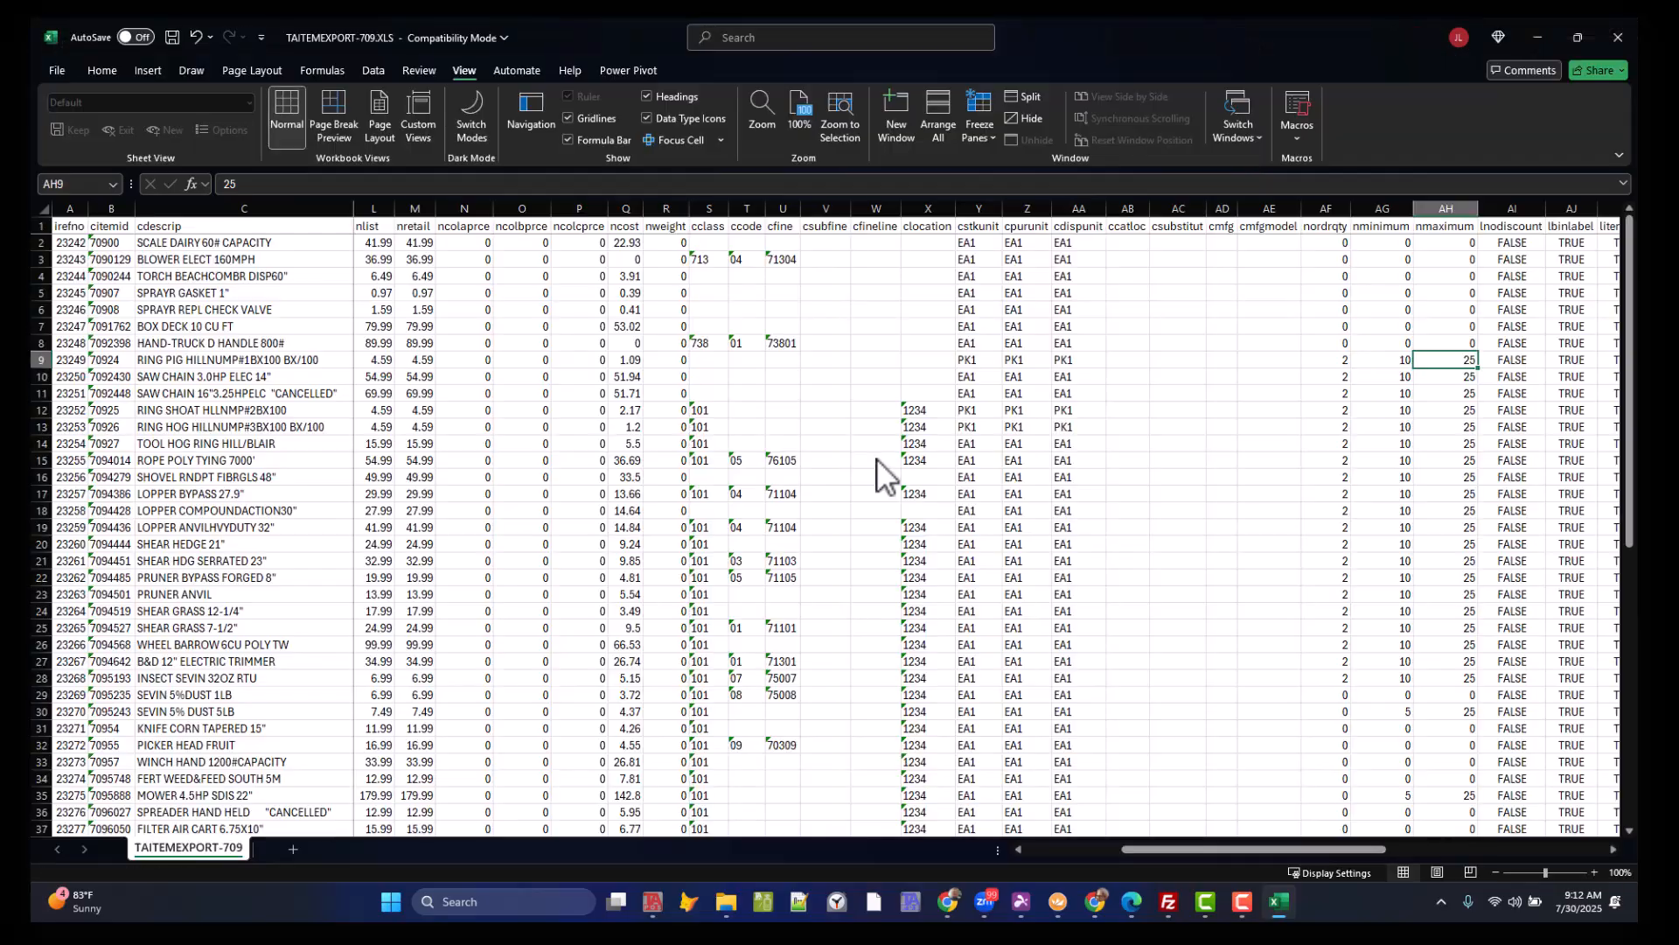
{"action": "left_click", "coordinate": [1616, 41]}
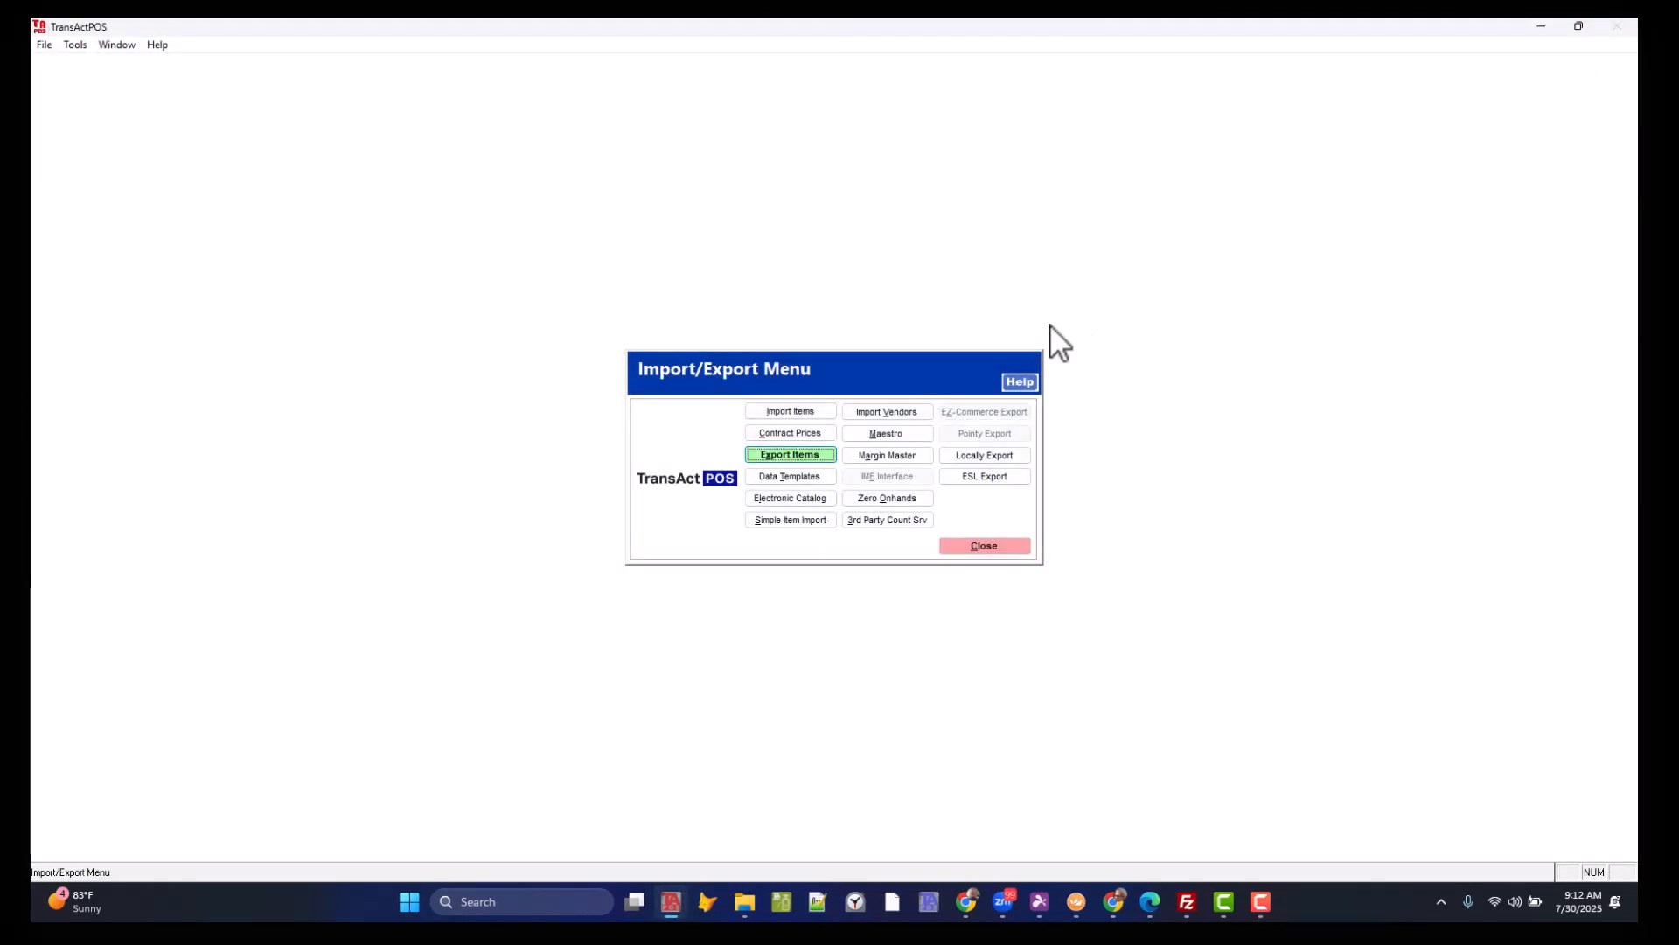
Open the inventory item import form through Import/Export maintenance, entering the user ID at the login.
{"action": "left_click", "coordinate": [971, 547]}
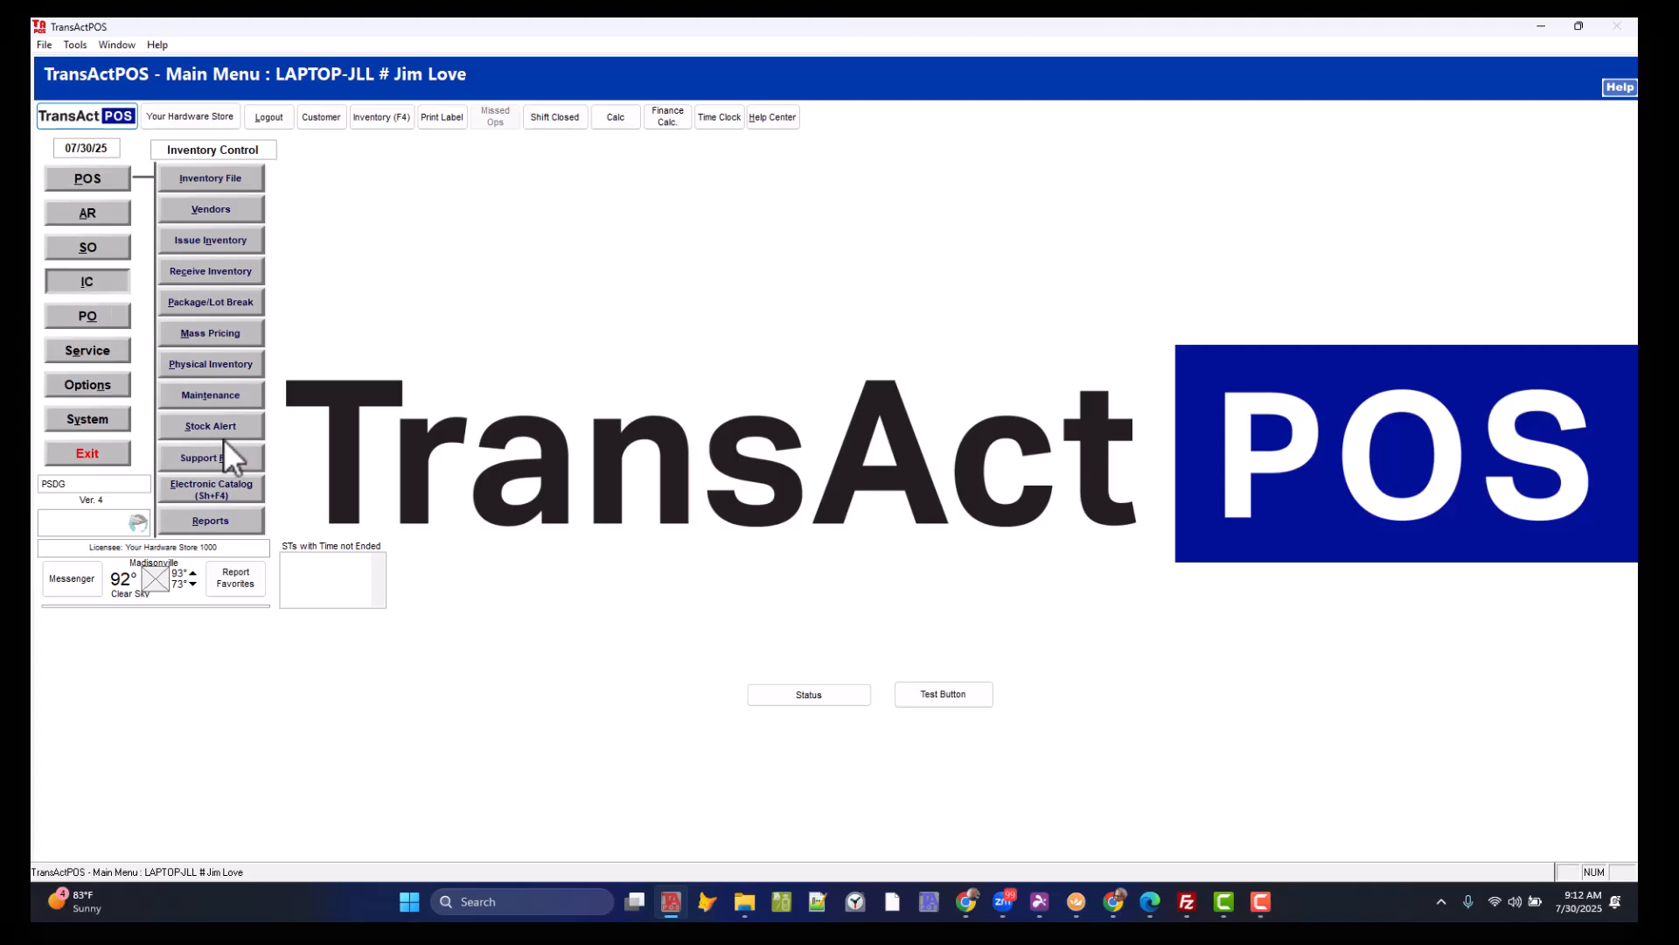
{"action": "left_click", "coordinate": [228, 396]}
{"action": "left_click", "coordinate": [842, 408]}
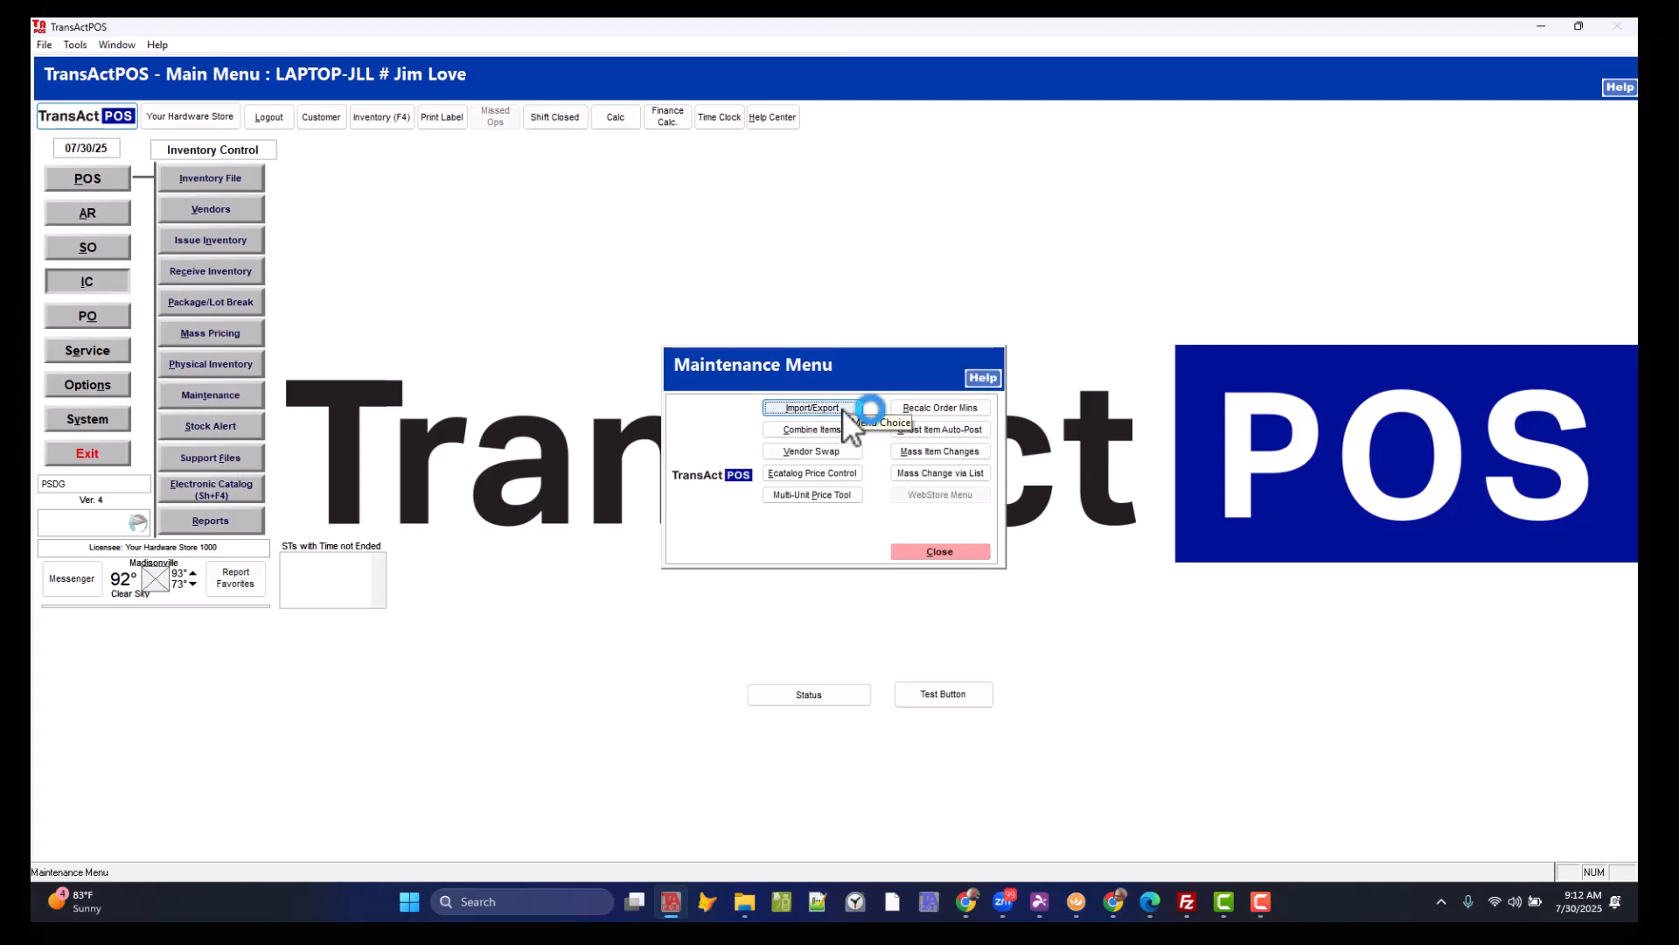
{"action": "type", "text": "1"}
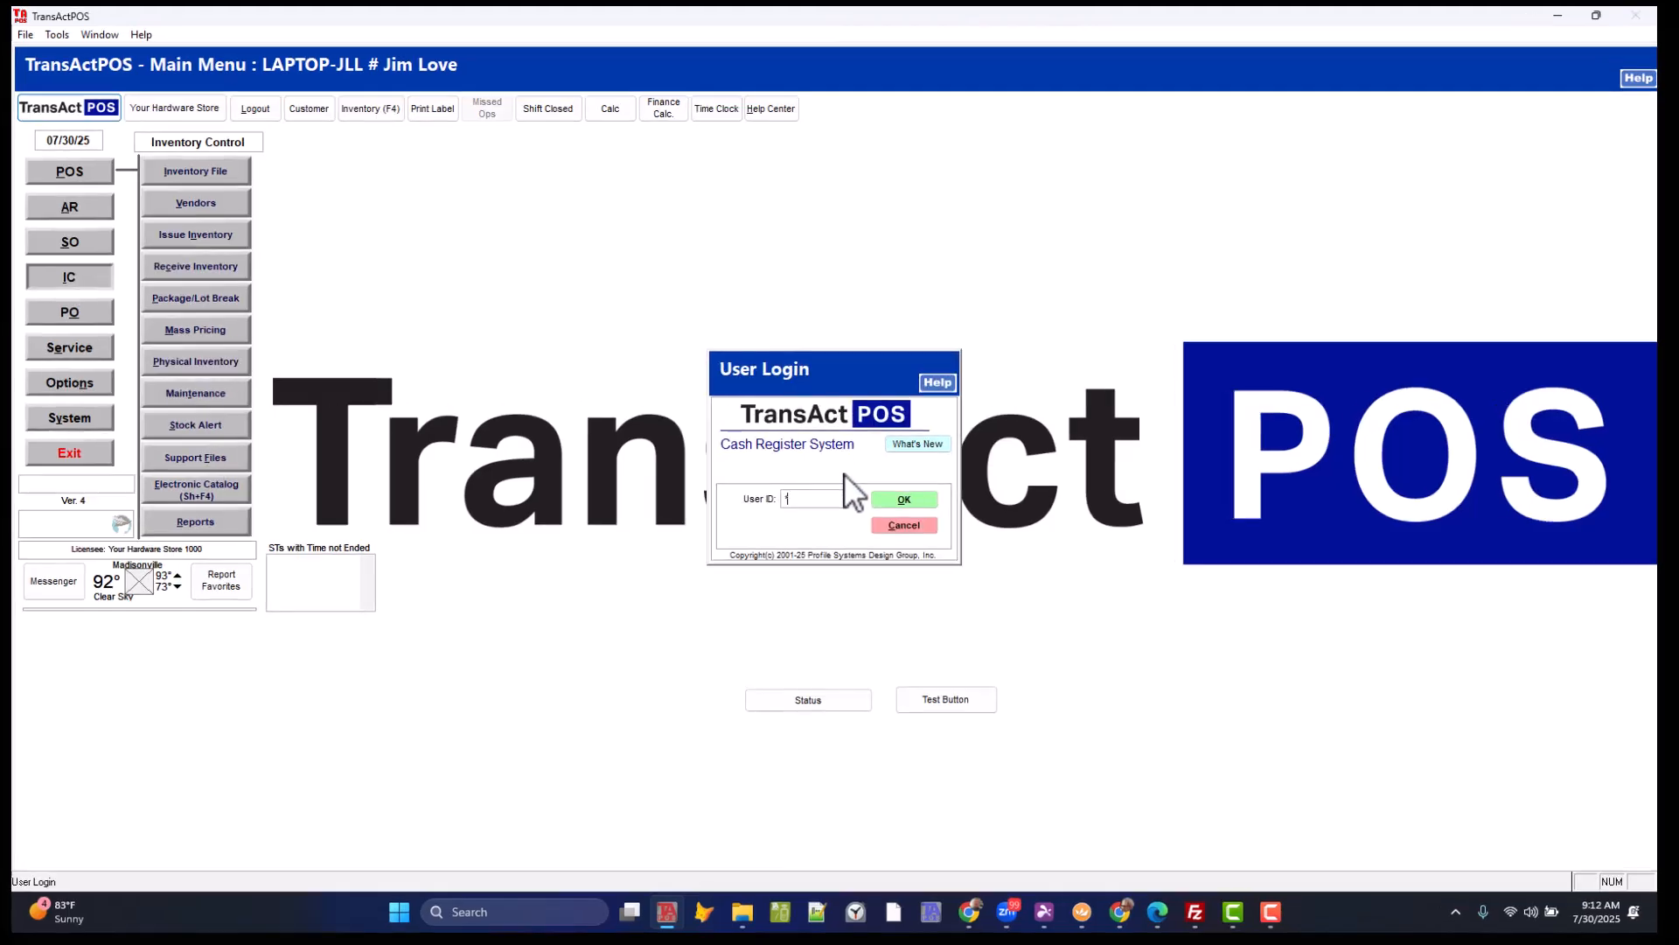
{"action": "key", "text": "Return"}
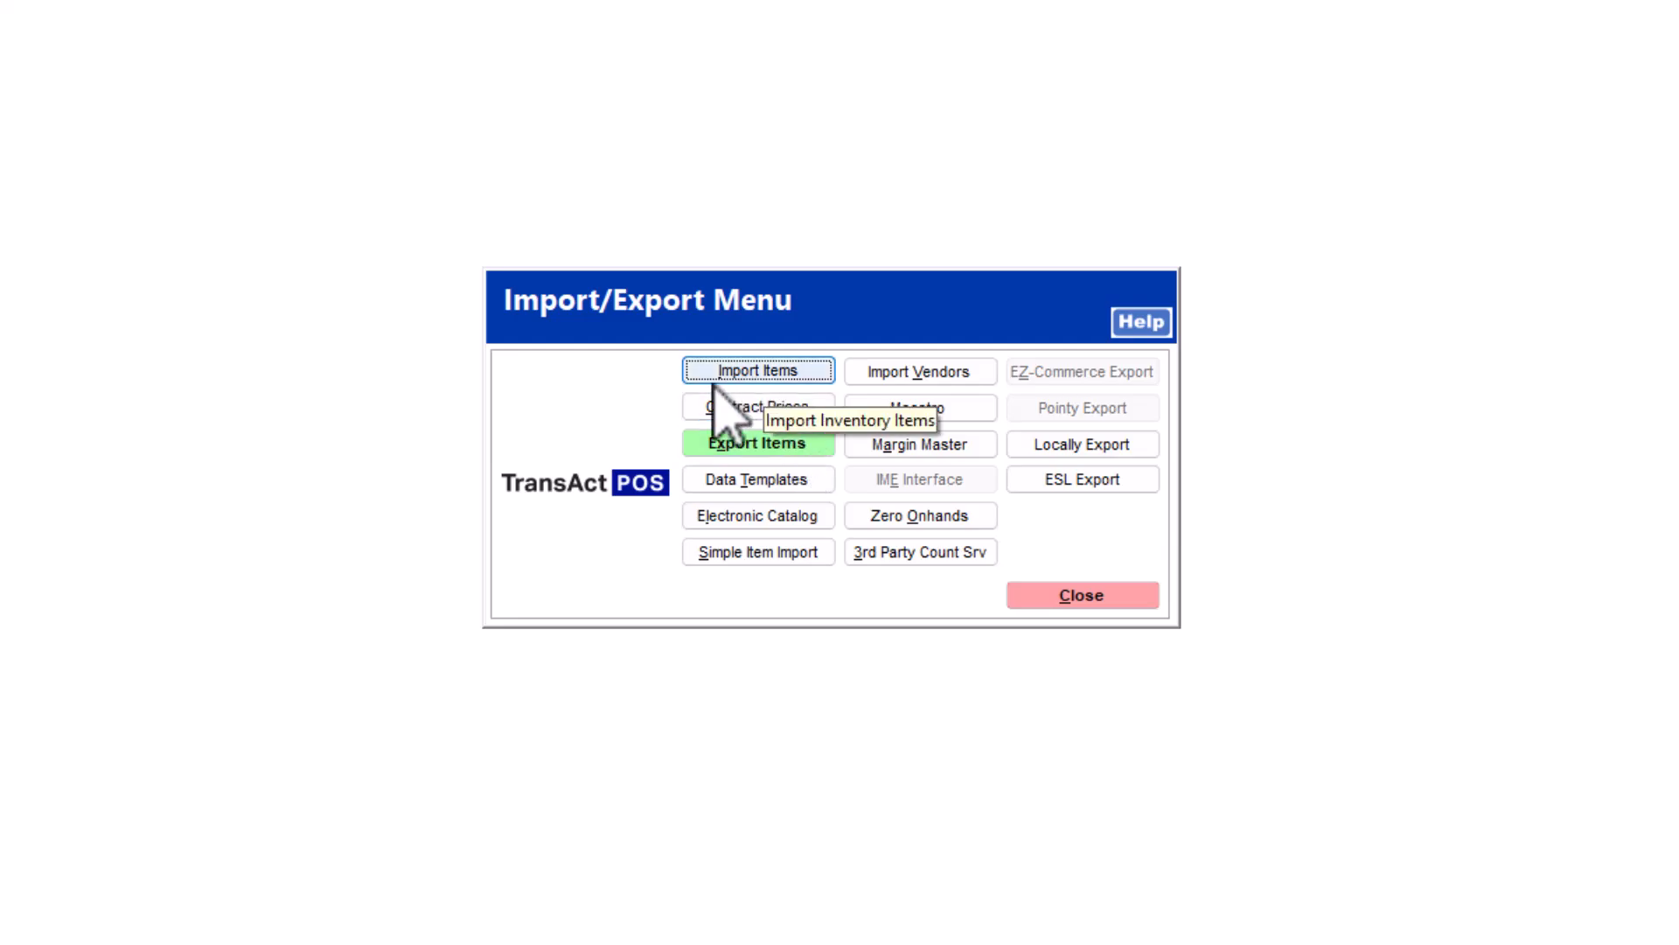
{"action": "left_click", "coordinate": [775, 378]}
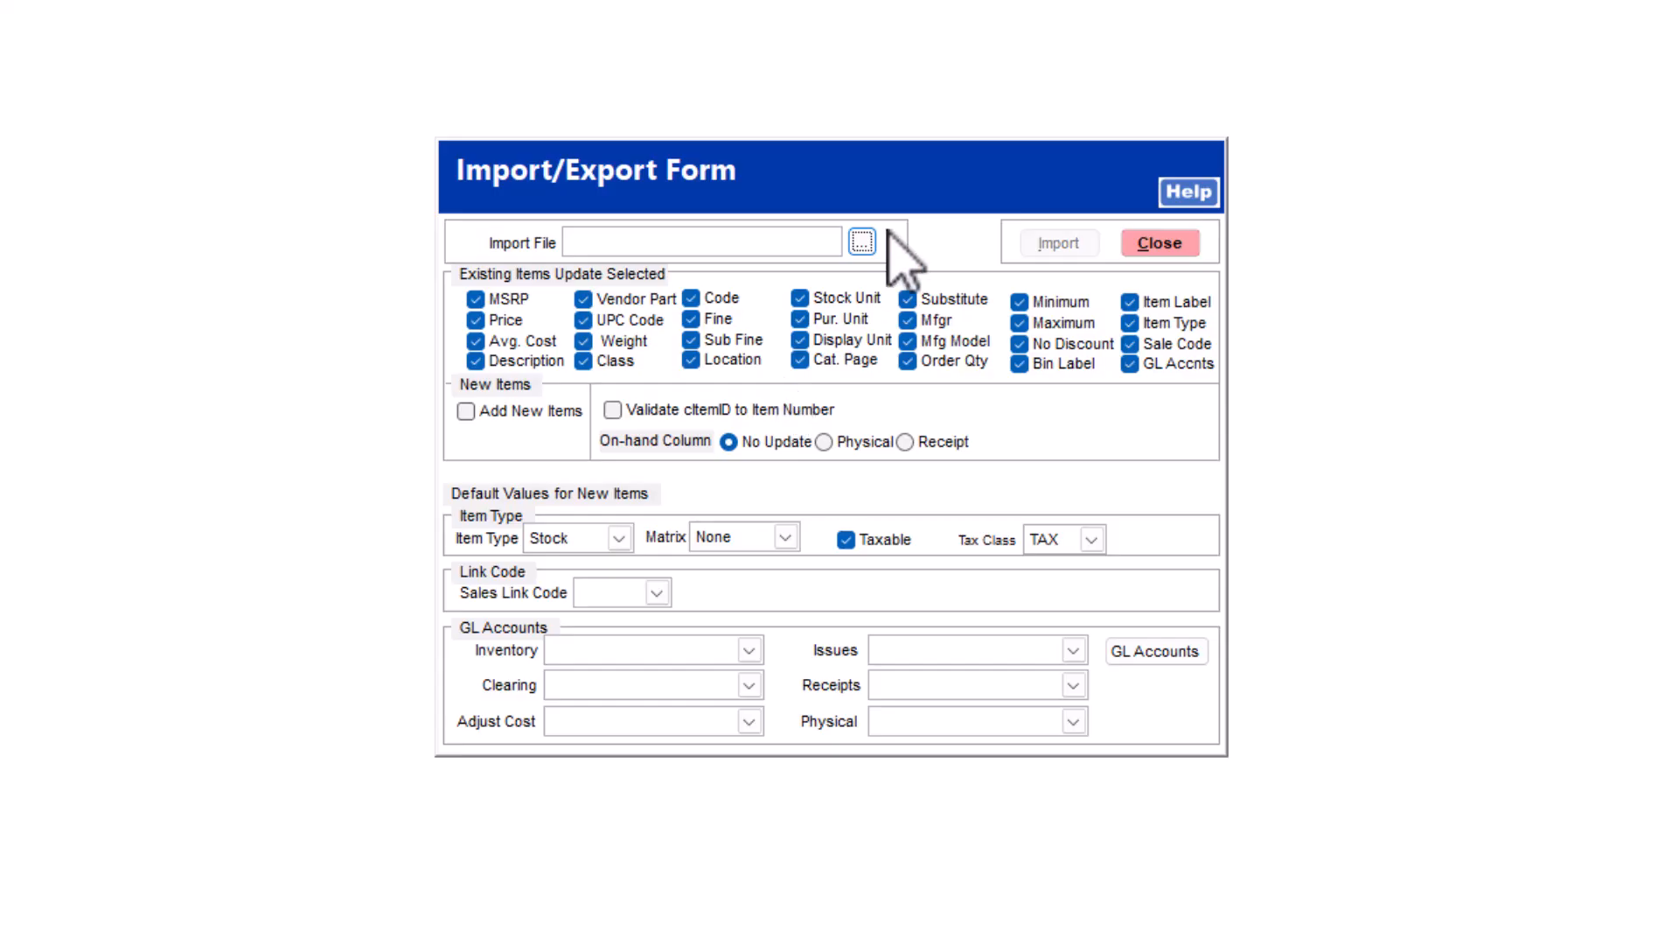
Load the Excel spreadsheet TAITEMEXPORT-709B.xls from TransActPOS-Conversions and start the import with Validate cItemID to Item Number enabled.
{"action": "left_click", "coordinate": [861, 242]}
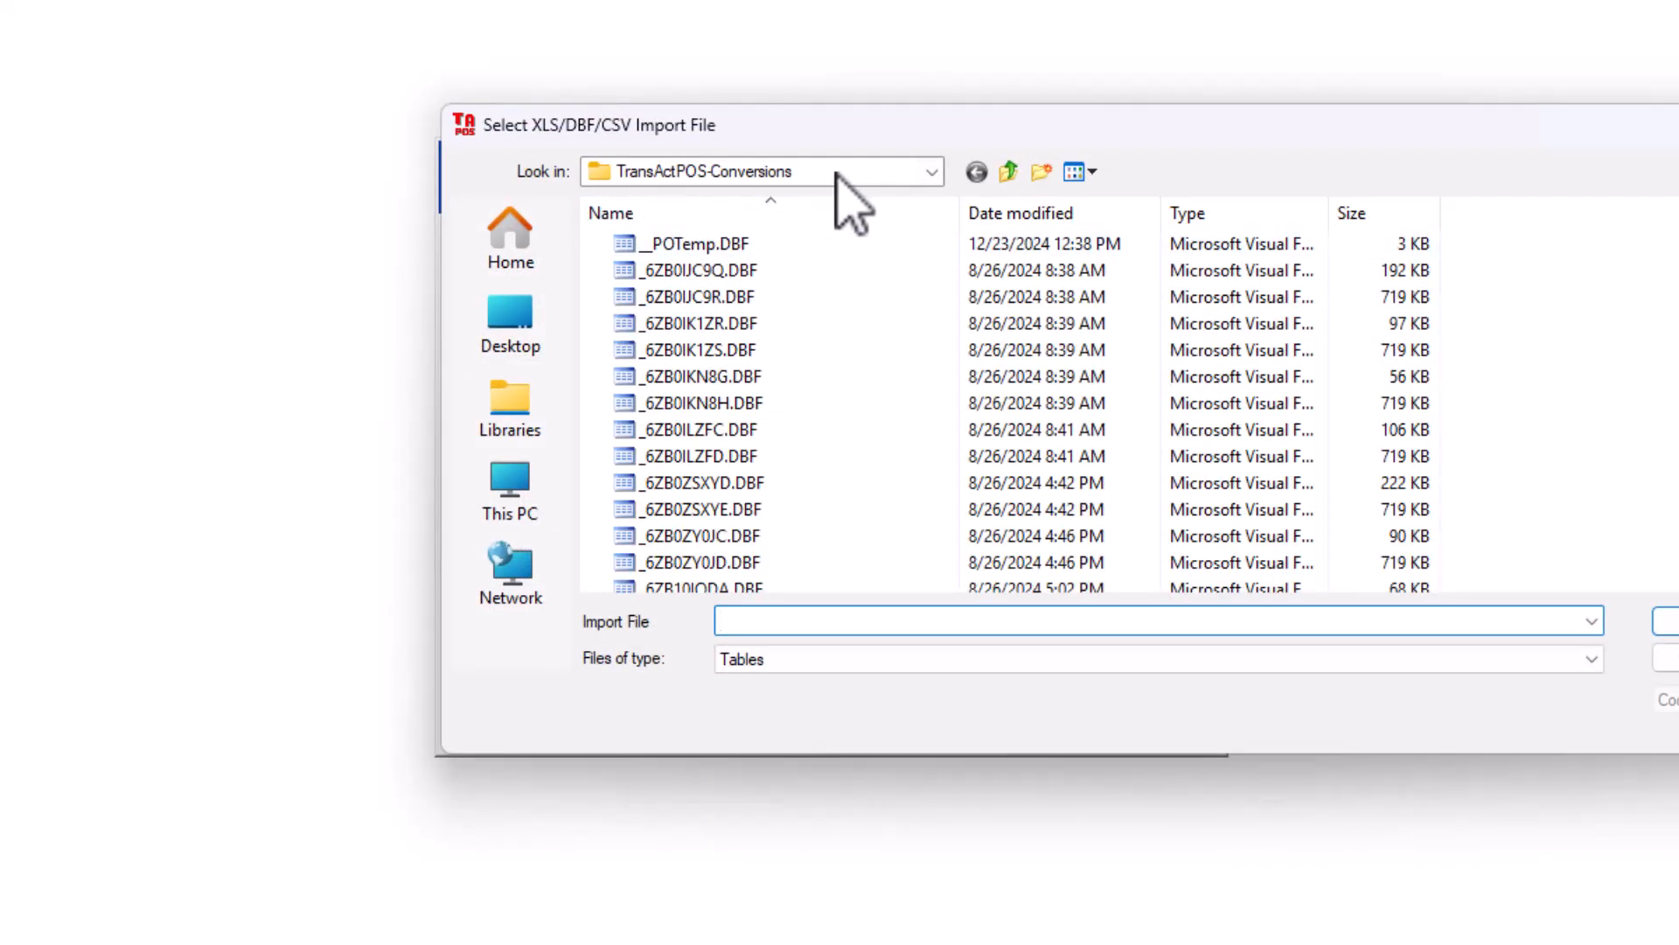
{"action": "left_click", "coordinate": [932, 172]}
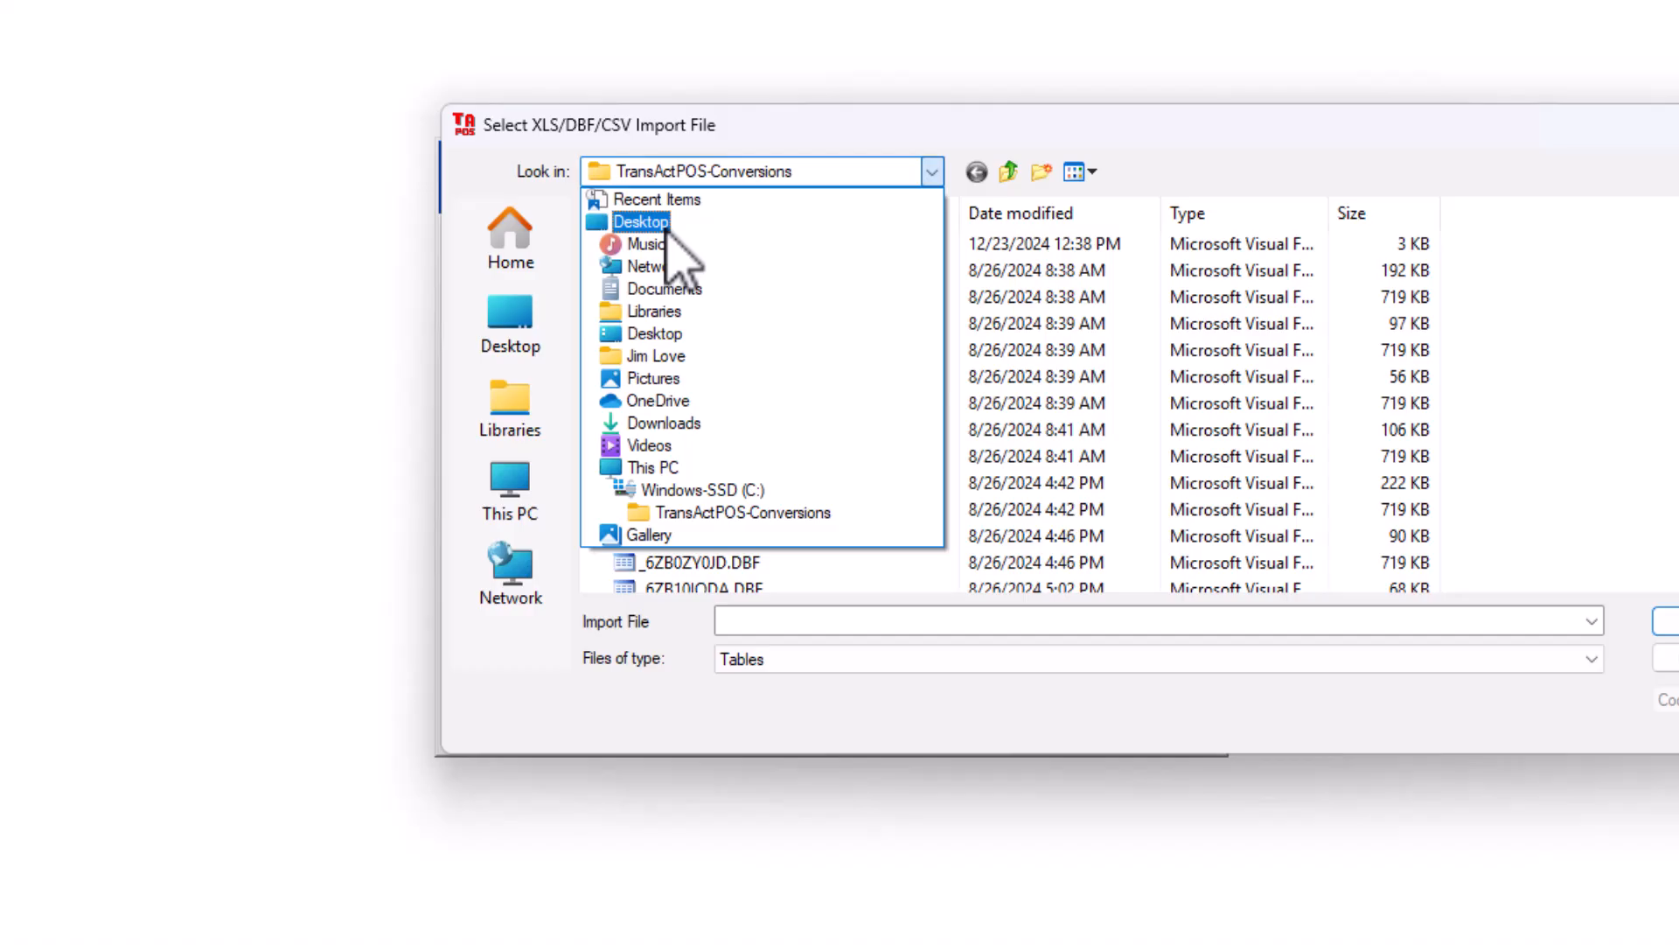
{"action": "left_click", "coordinate": [747, 512]}
{"action": "left_click", "coordinate": [790, 658]}
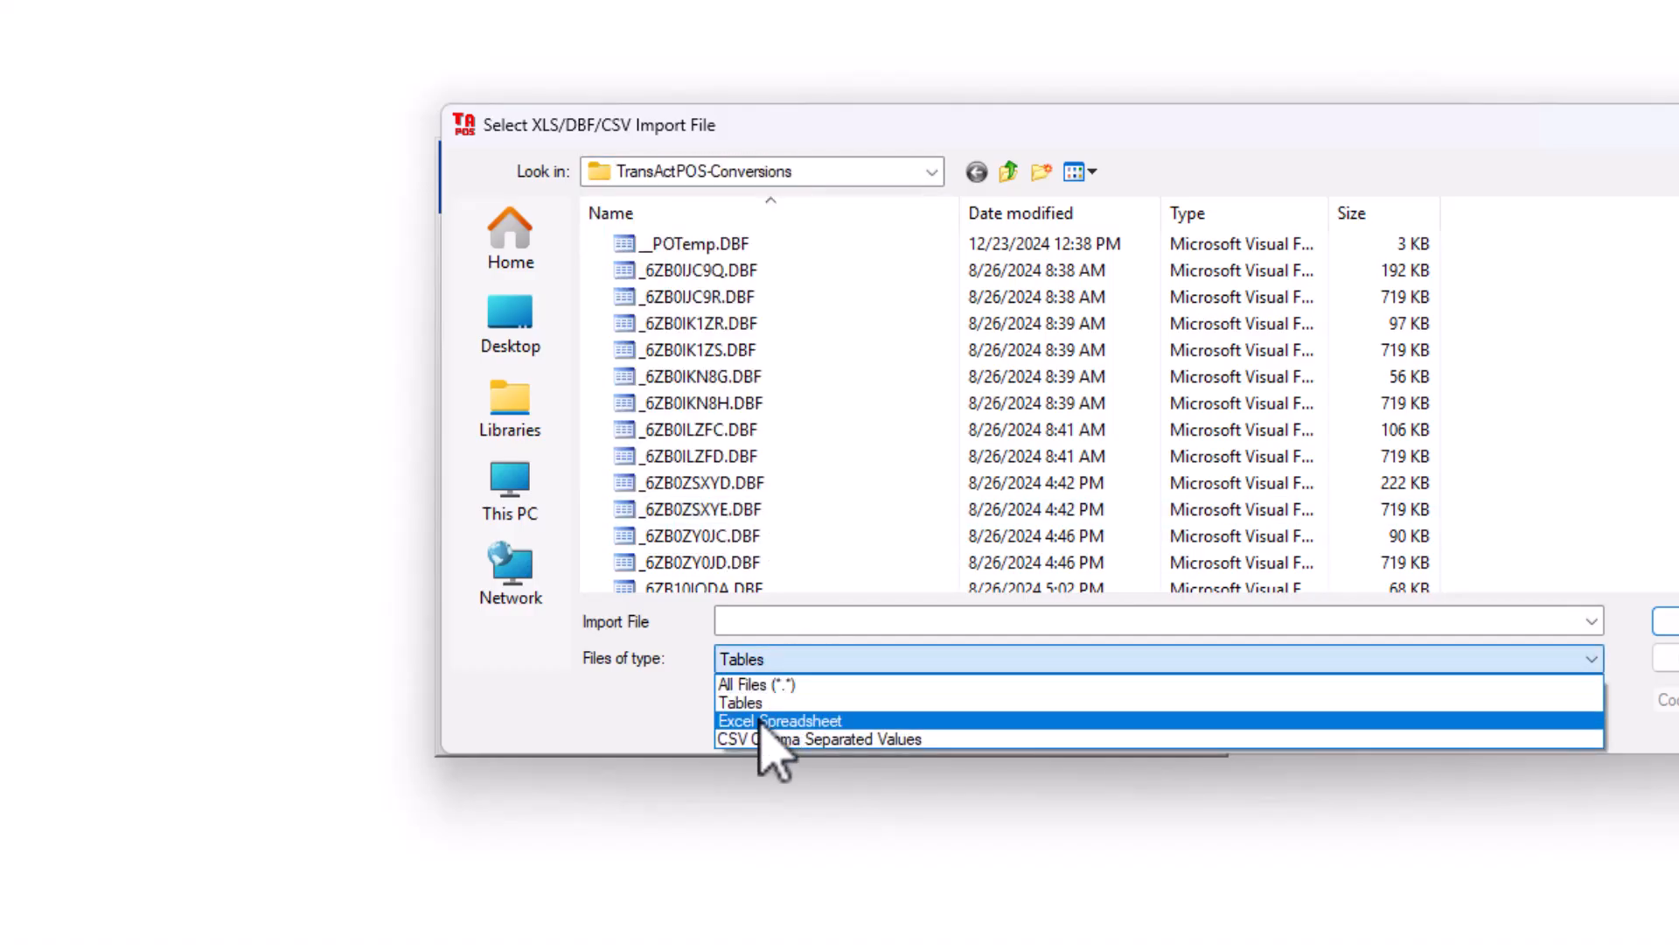
{"action": "left_click", "coordinate": [760, 722]}
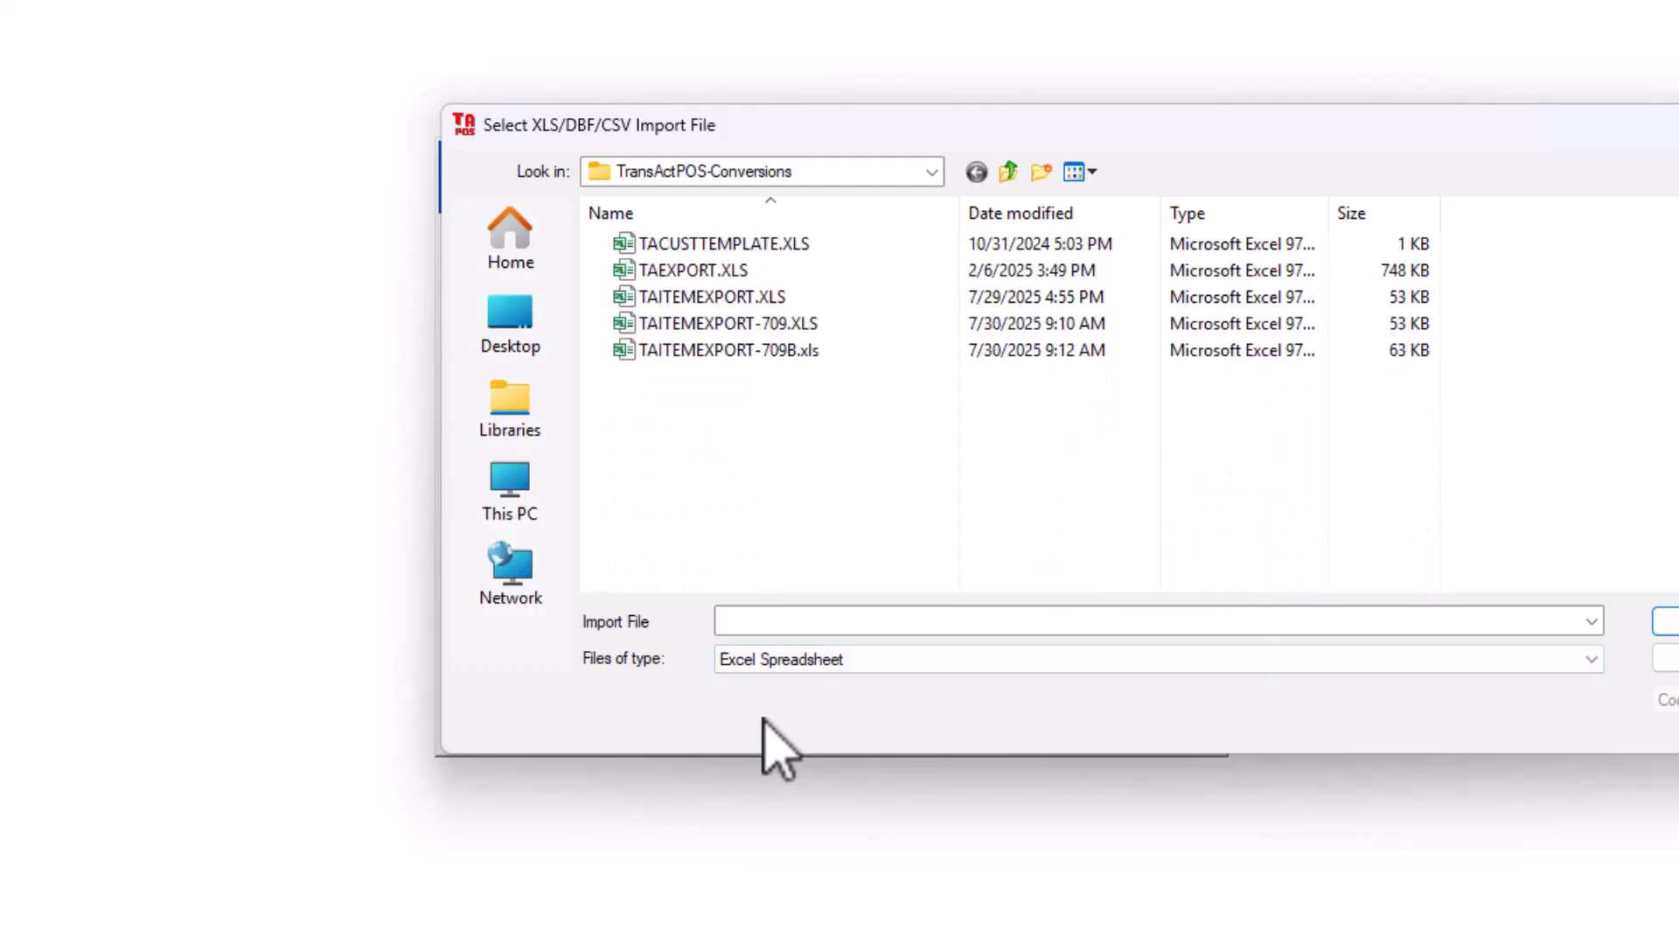
{"action": "left_click", "coordinate": [754, 354]}
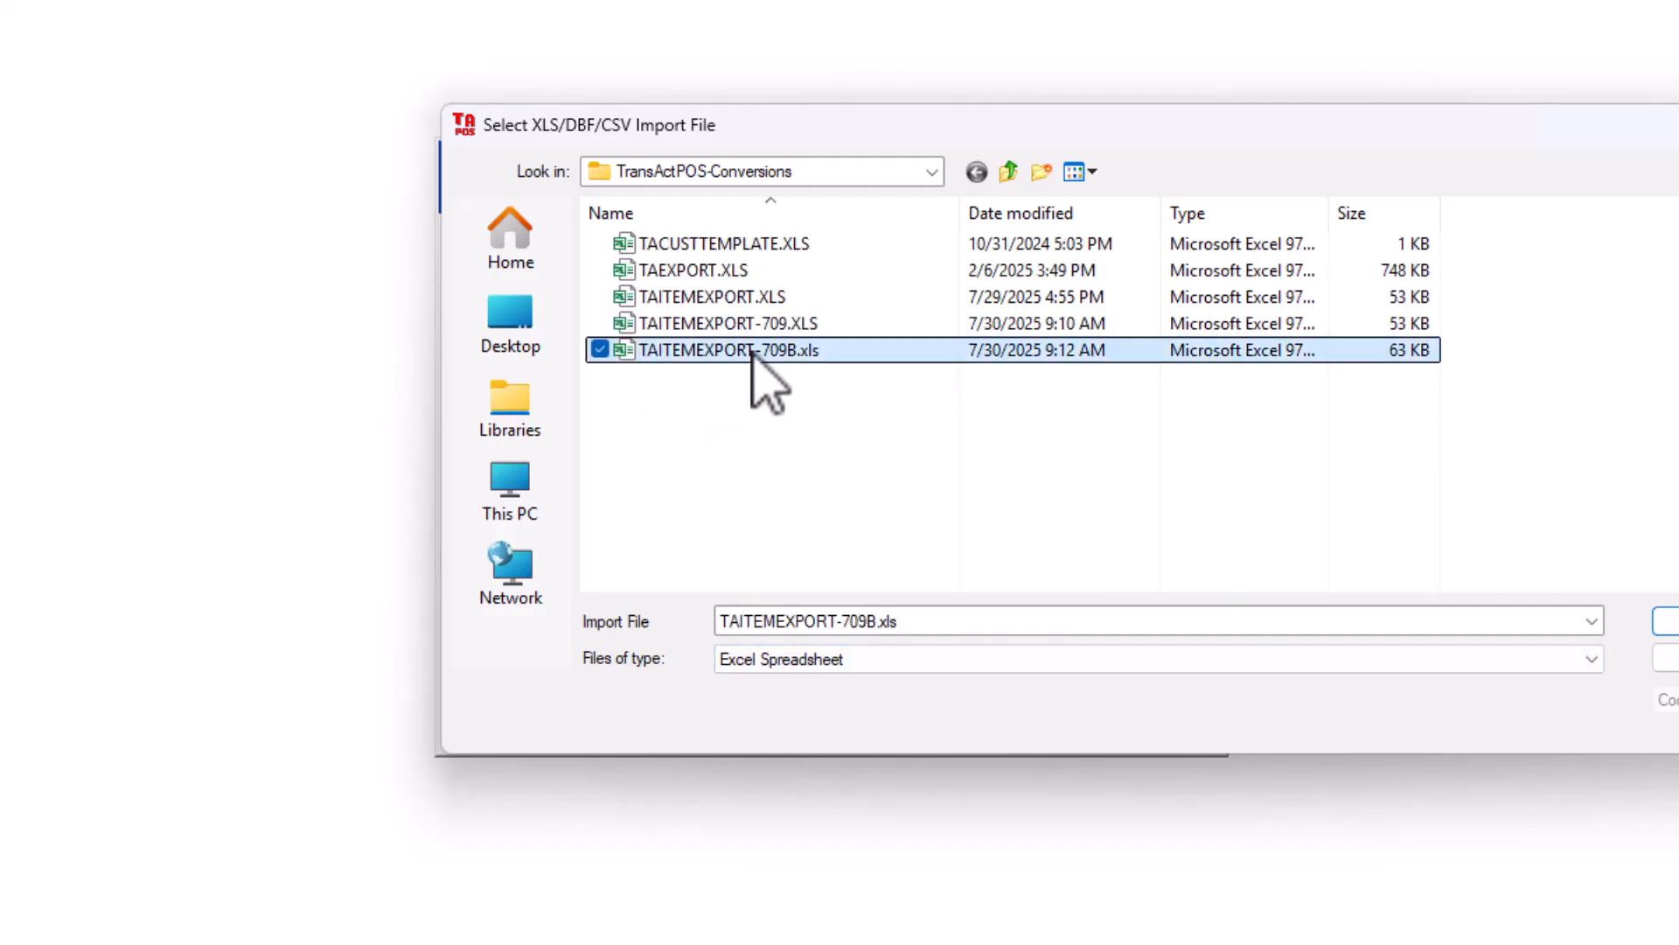
{"action": "key", "text": "Return"}
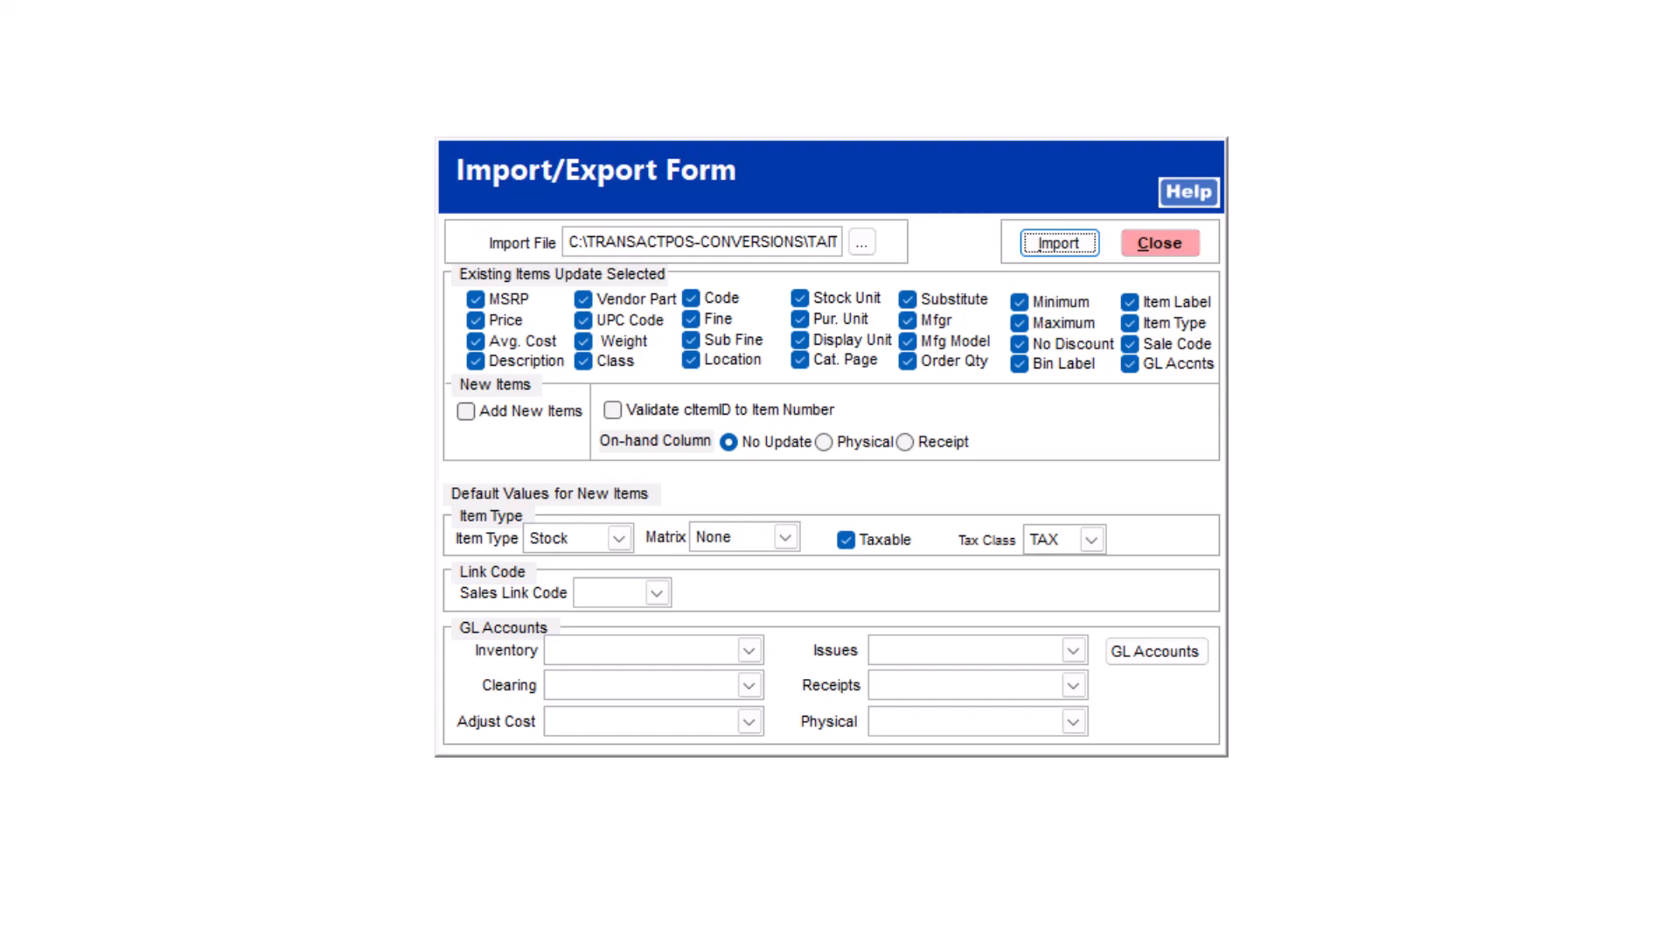
{"action": "left_click", "coordinate": [612, 411]}
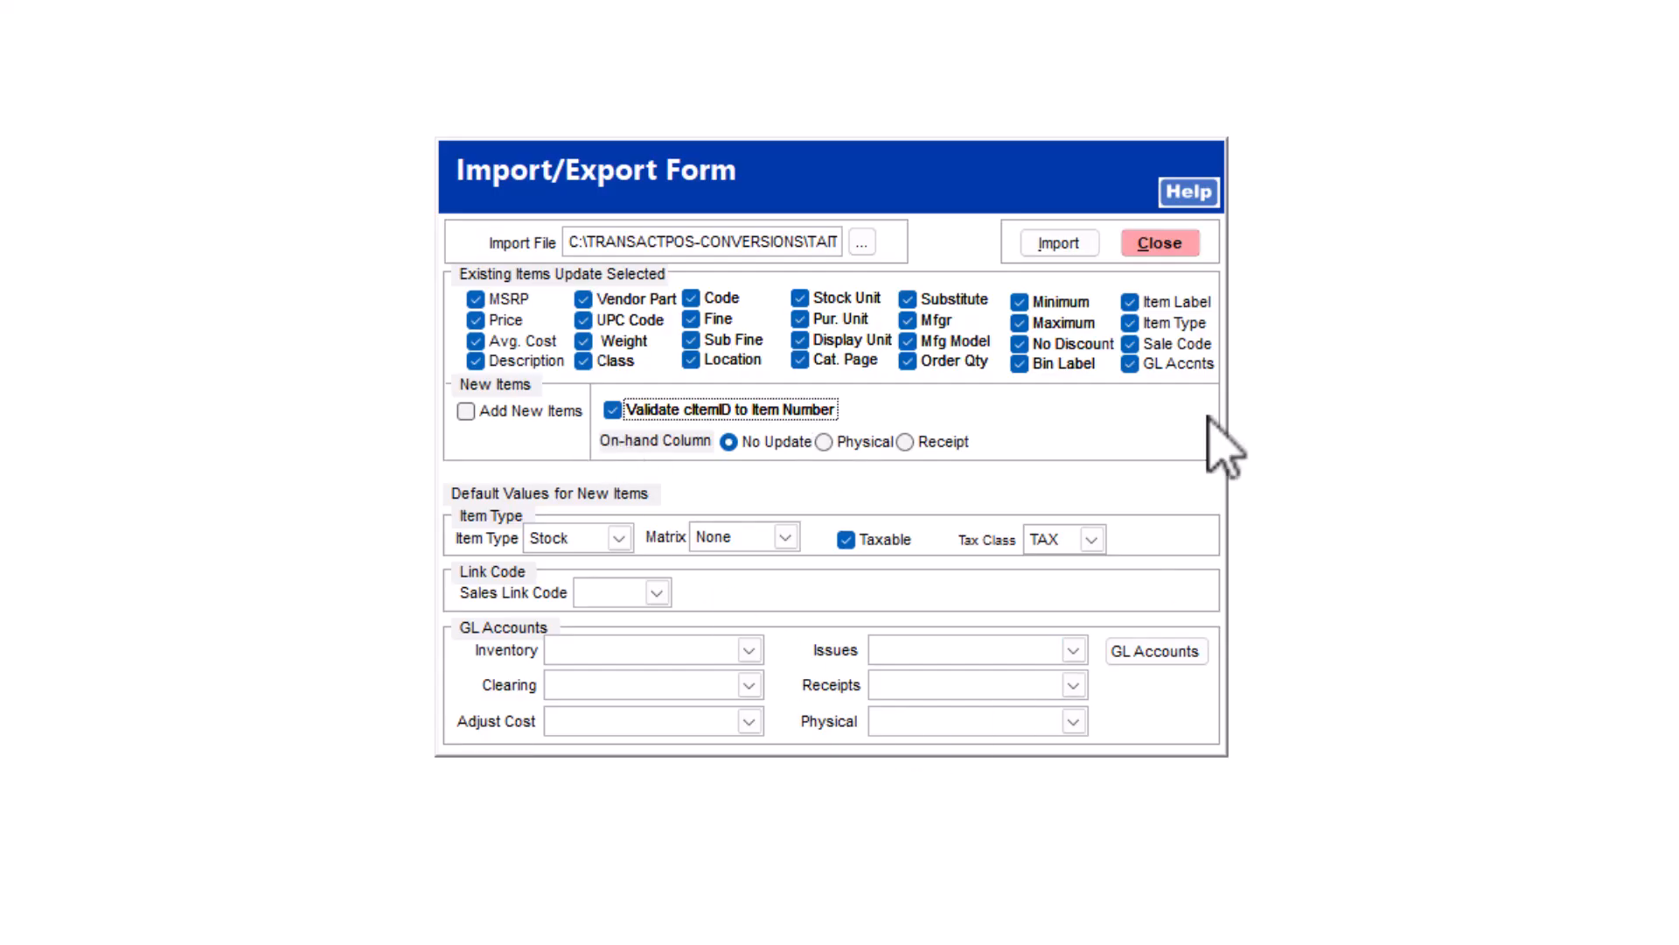
{"action": "left_click", "coordinate": [1060, 244]}
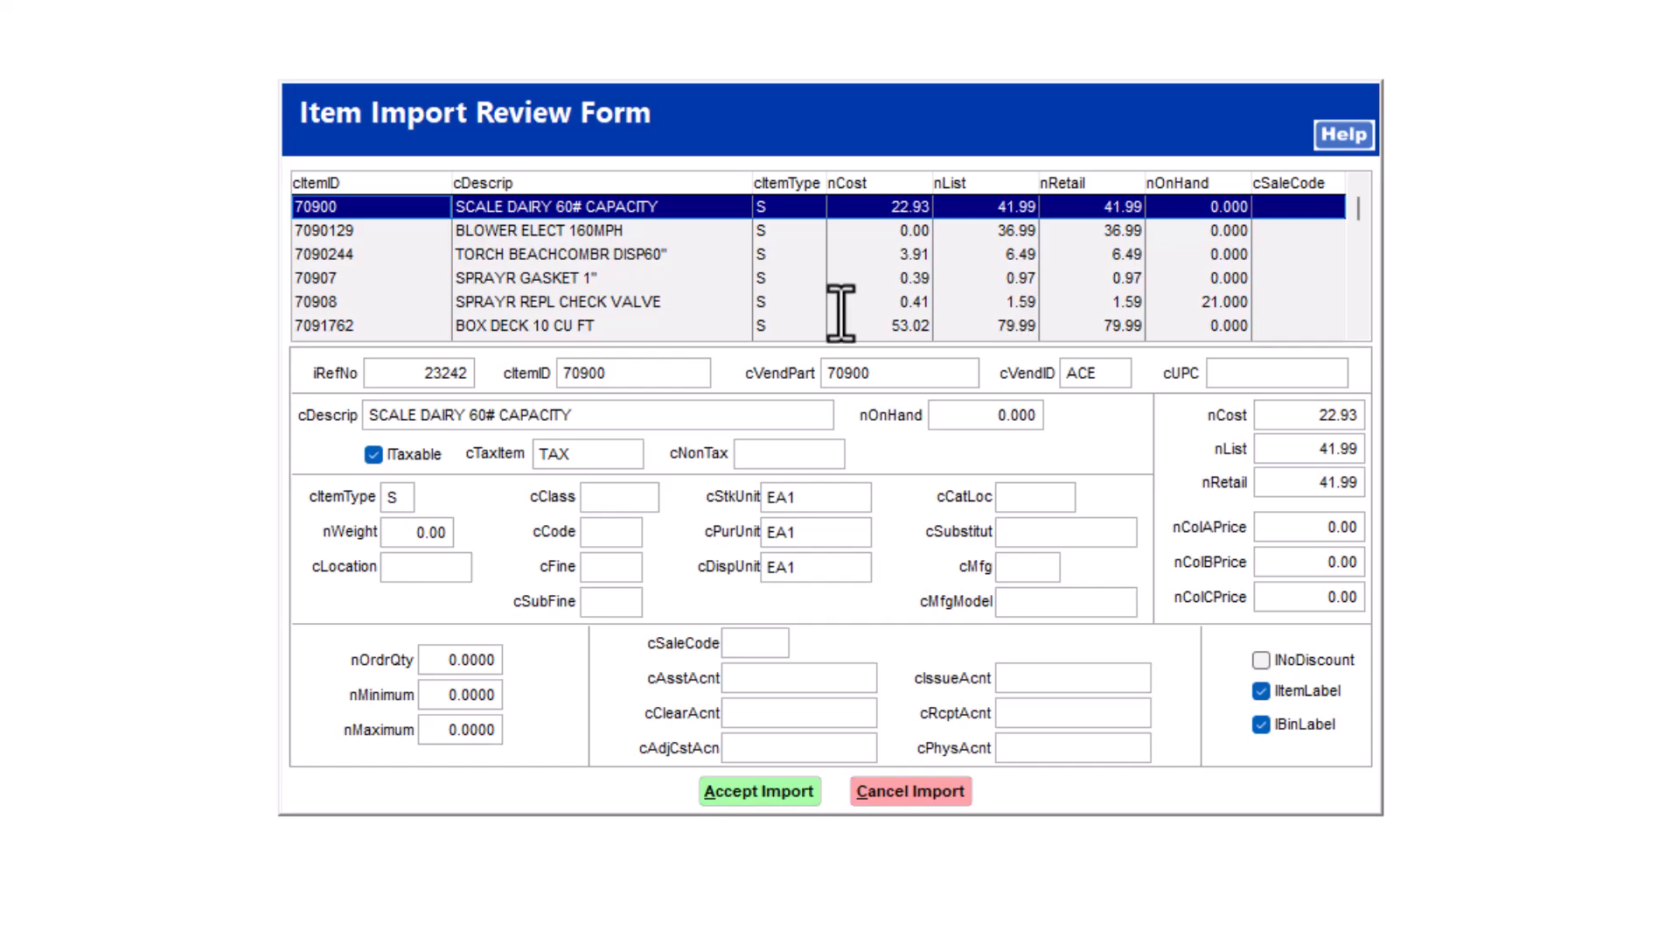
Review the nOrdrQty, nMinimum and nMaximum values of the items from 70908 to 7094014 before accepting the import.
{"action": "left_click", "coordinate": [372, 302]}
{"action": "key", "text": "Down"}
{"action": "key", "text": "Down"}
{"action": "key", "text": "Down"}
{"action": "key", "text": "Down"}
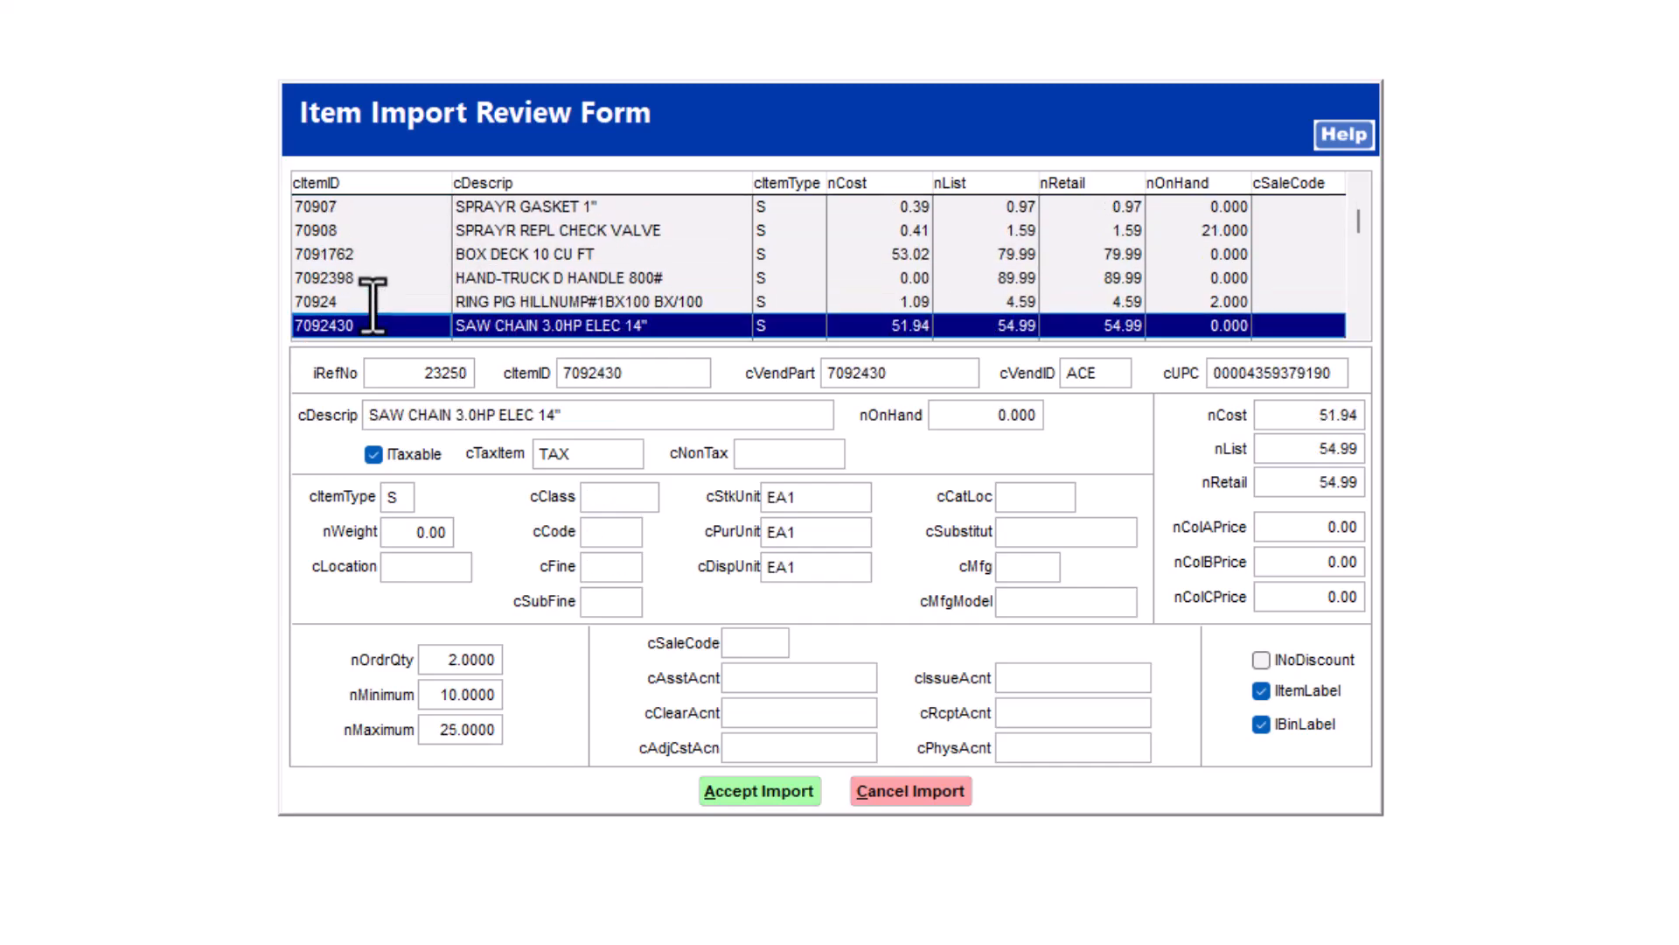
{"action": "key", "text": "Down"}
{"action": "key", "text": "Down"}
{"action": "key", "text": "Down"}
{"action": "key", "text": "Up"}
{"action": "key", "text": "Up"}
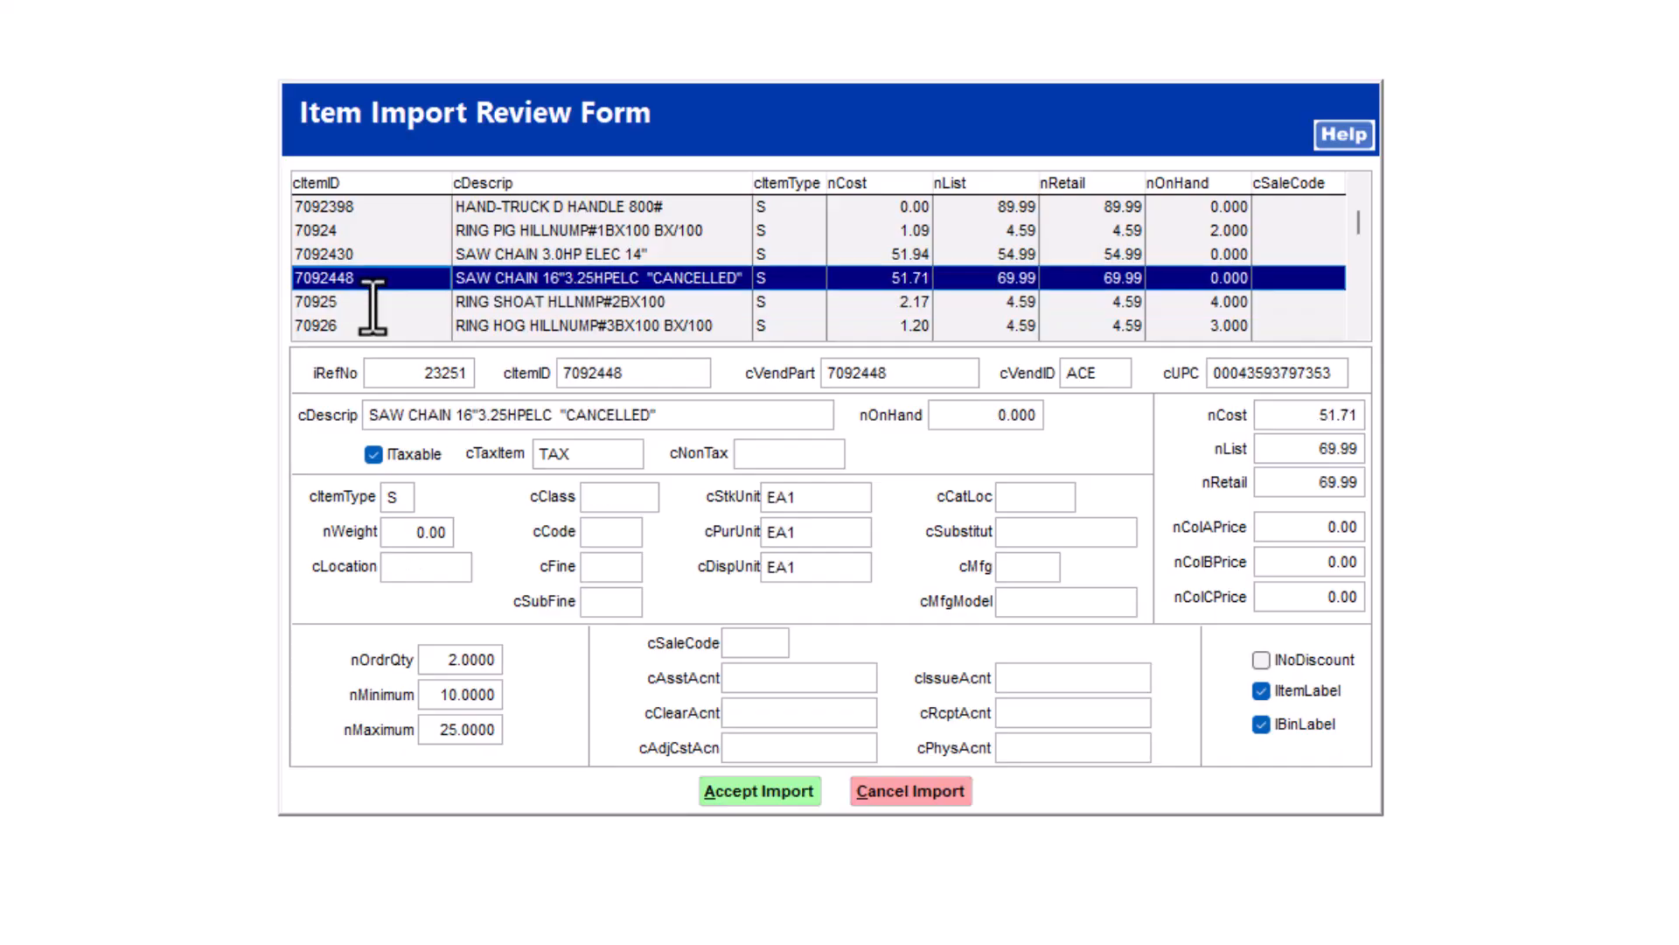
{"action": "key", "text": "Down"}
{"action": "key", "text": "Down"}
{"action": "key", "text": "Up"}
{"action": "key", "text": "Down"}
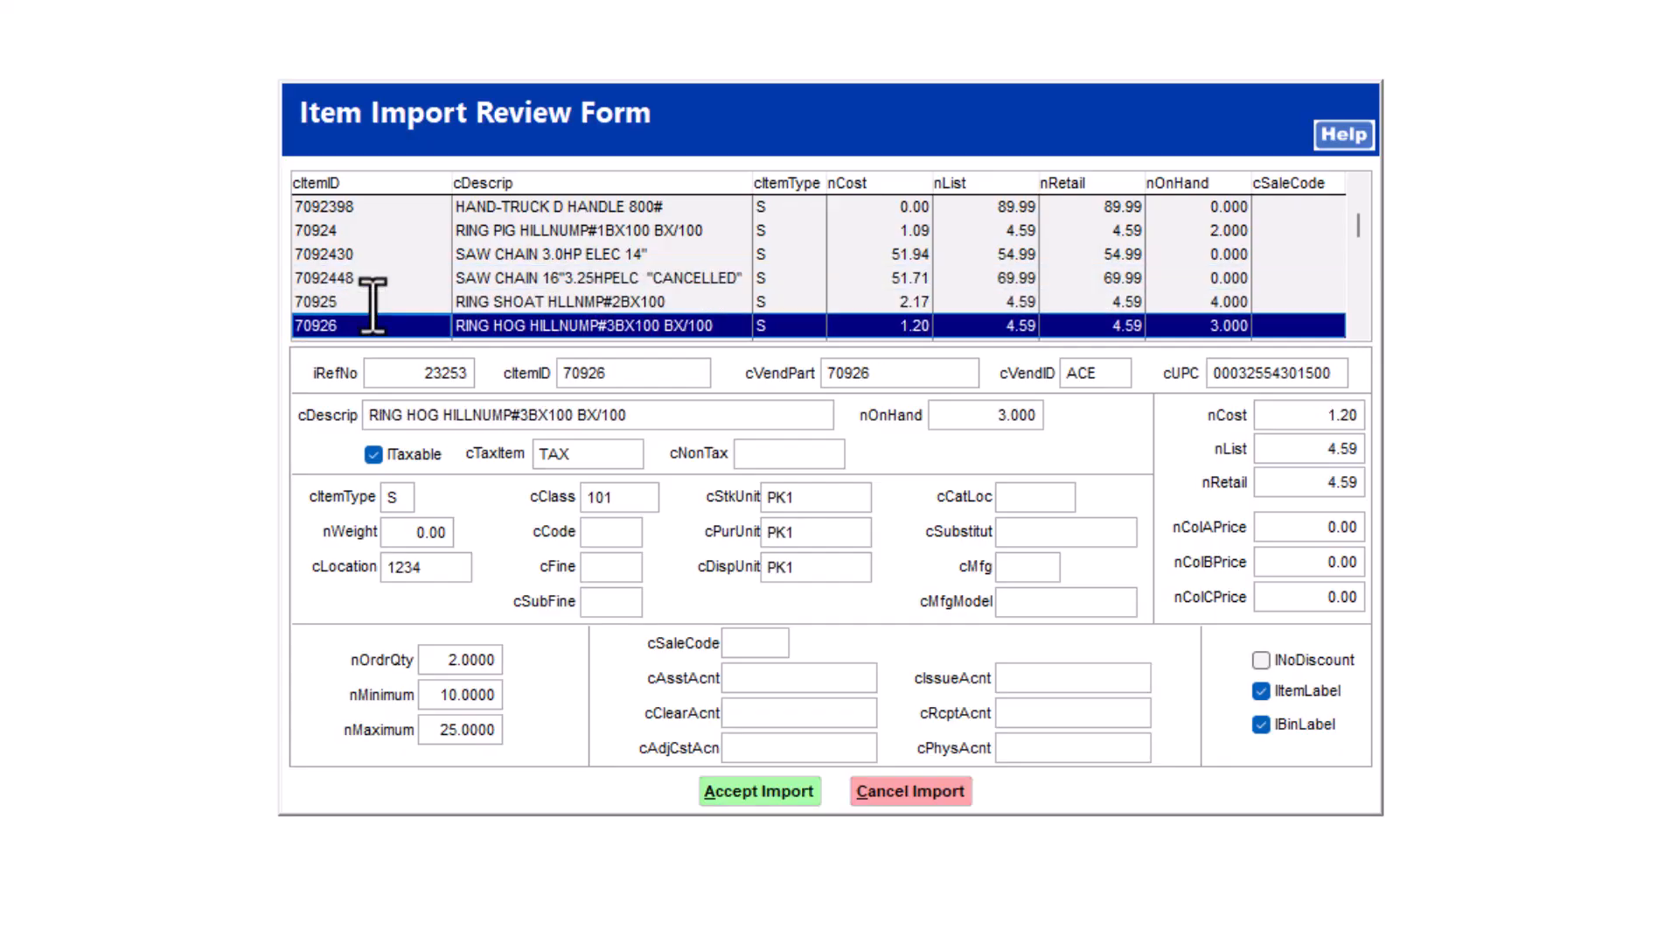
{"action": "key", "text": "Down"}
{"action": "key", "text": "Down"}
{"action": "key", "text": "Up"}
{"action": "key", "text": "Down"}
{"action": "key", "text": "Up"}
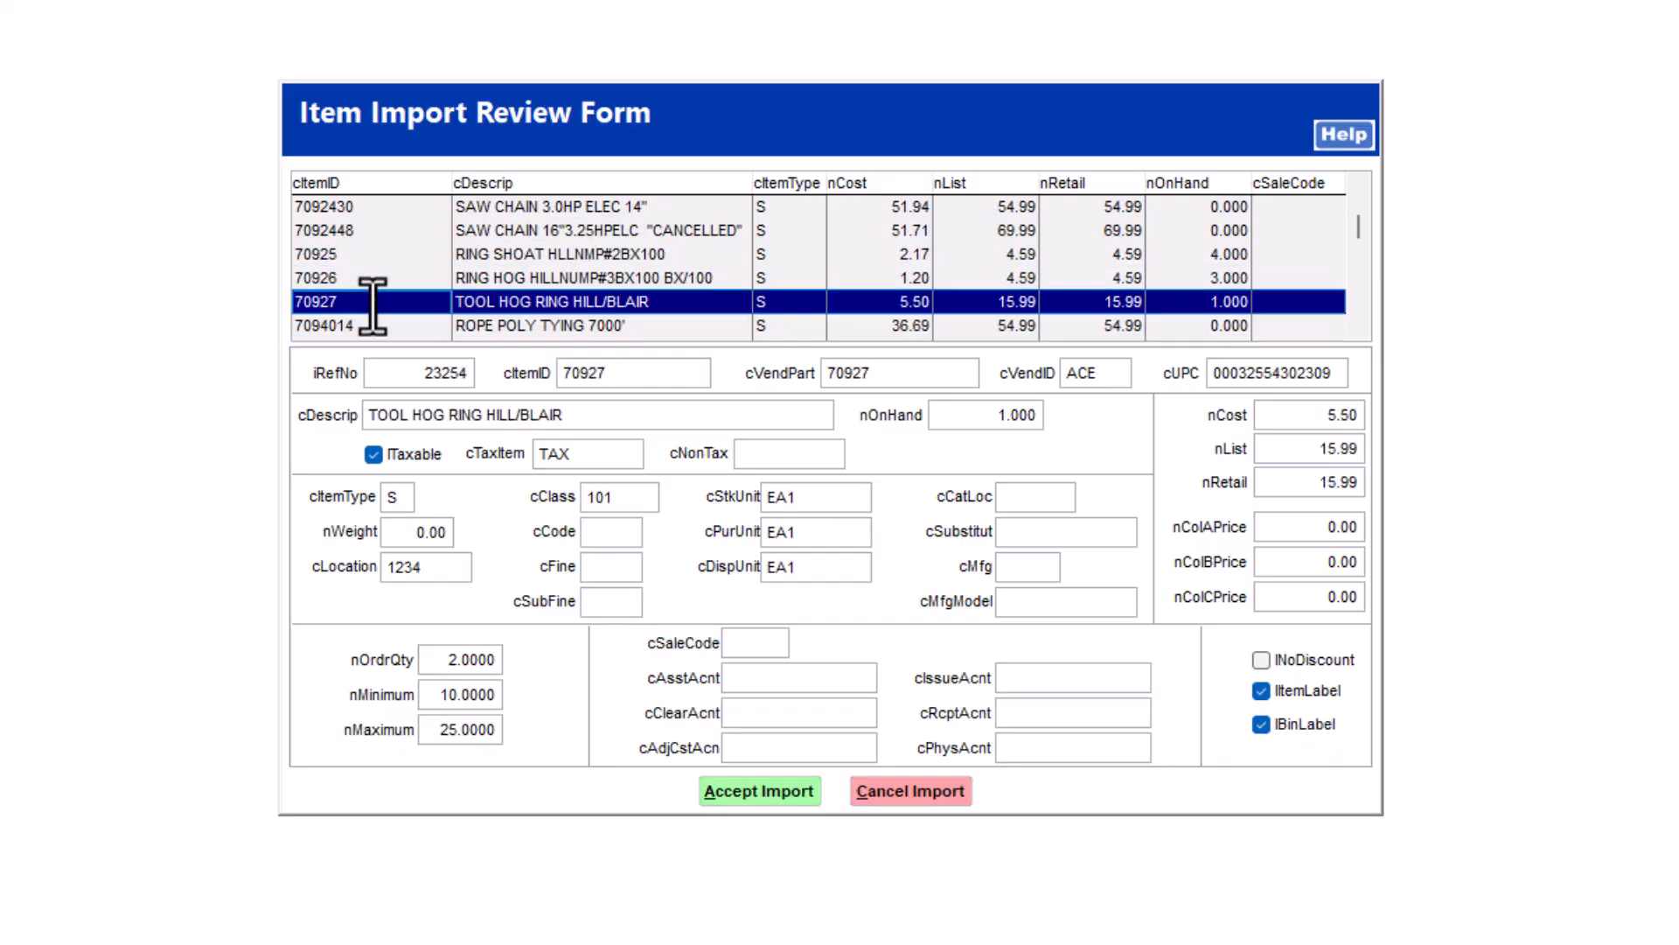
{"action": "key", "text": "Up"}
{"action": "key", "text": "Up"}
{"action": "key", "text": "Down"}
{"action": "key", "text": "Down"}
{"action": "key", "text": "Up"}
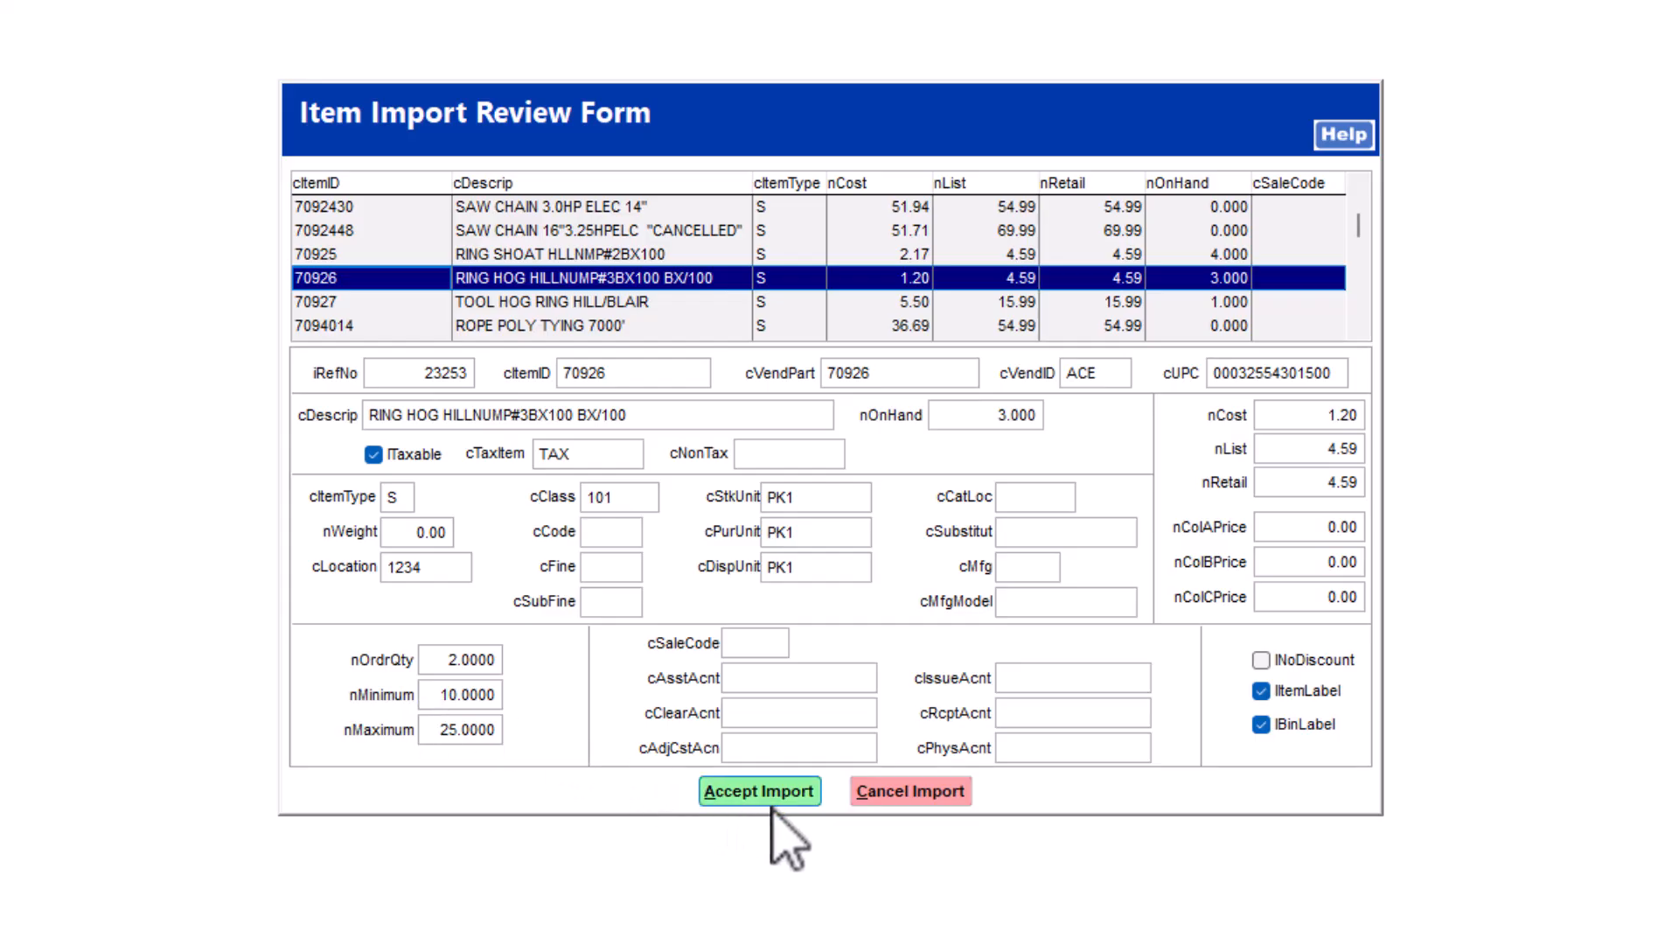
Accept the item import and close the open maintenance menus.
{"action": "left_click", "coordinate": [793, 792]}
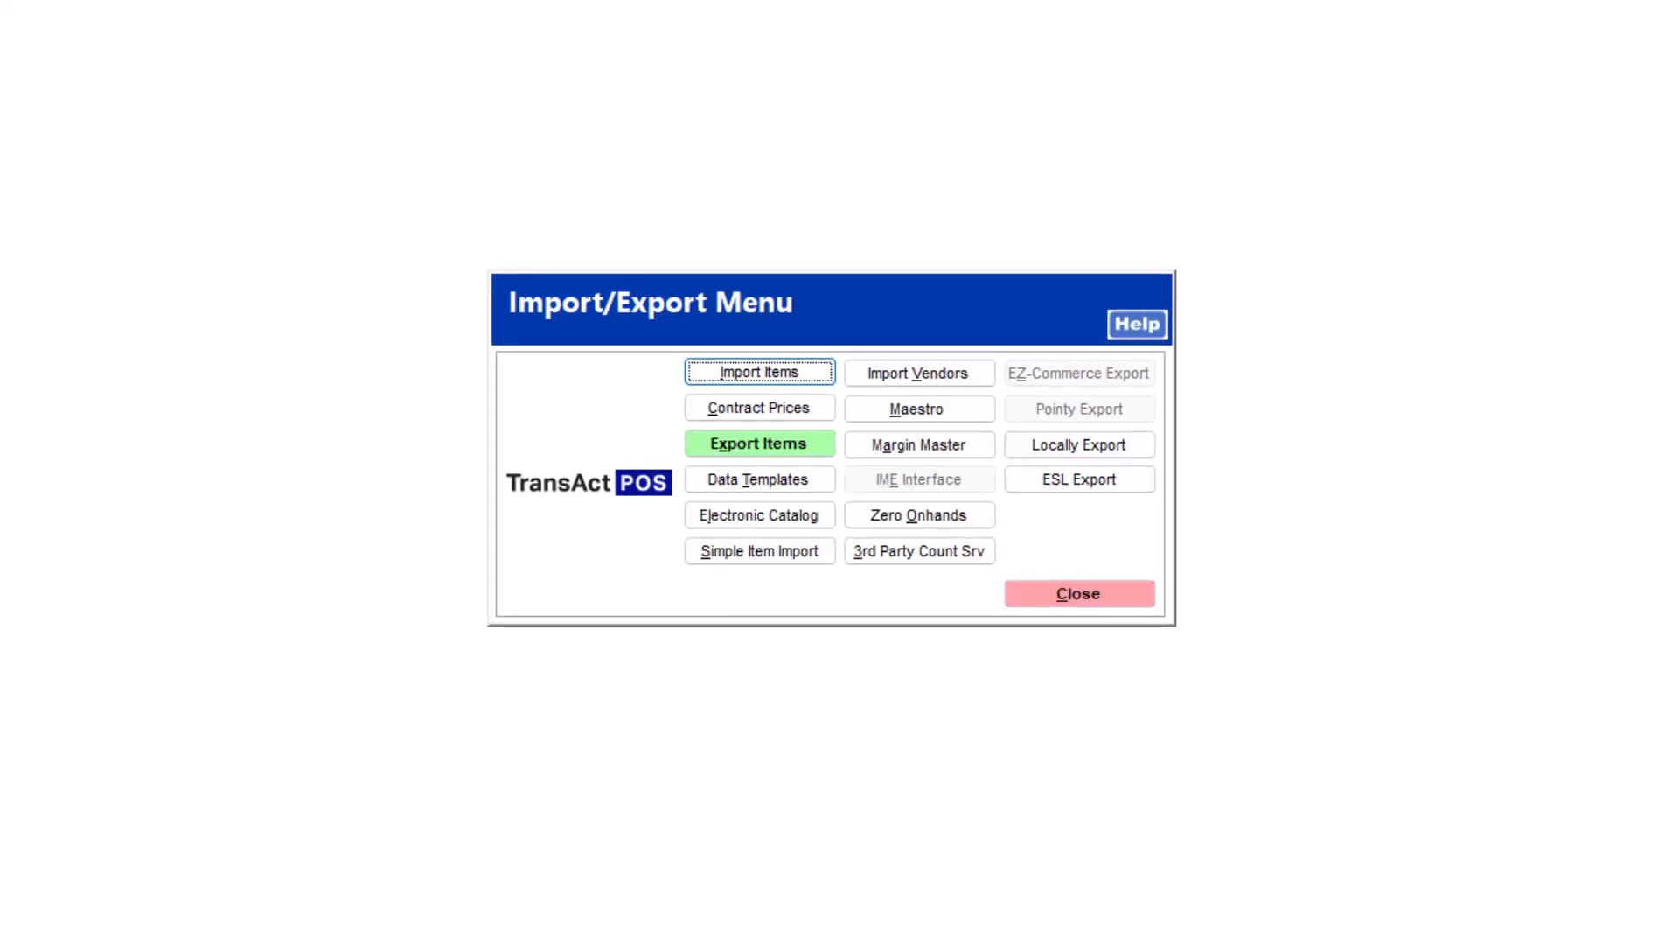
{"action": "left_click", "coordinate": [973, 553]}
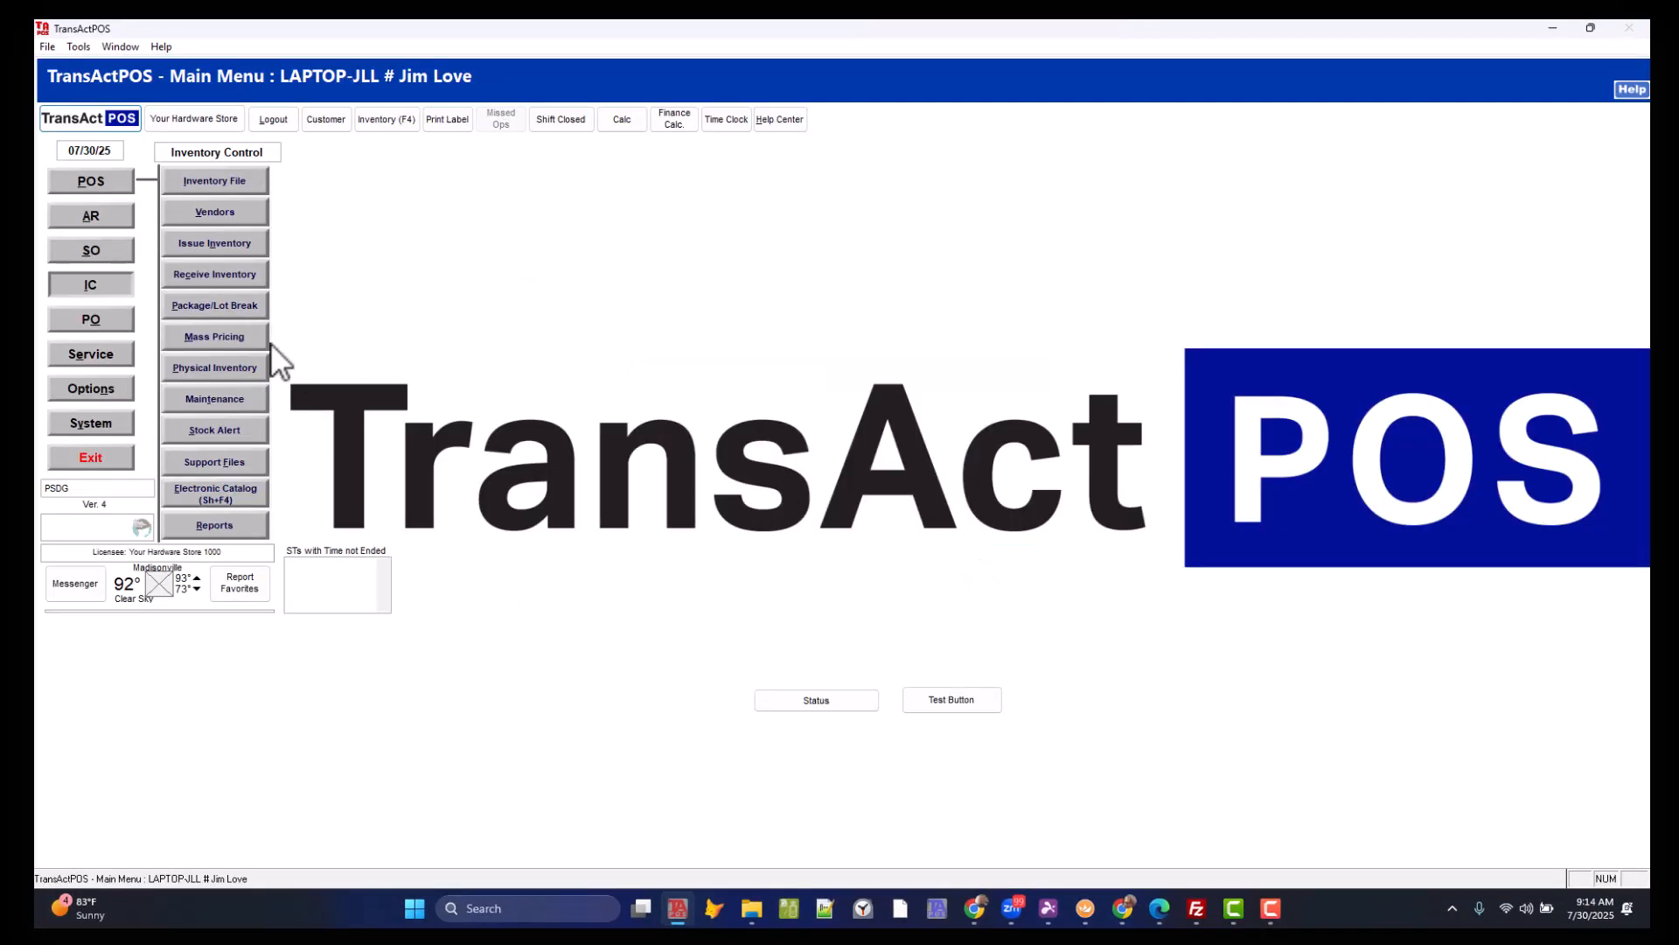
Look up item 70927 in the inventory file and open its record.
{"action": "left_click", "coordinate": [213, 181]}
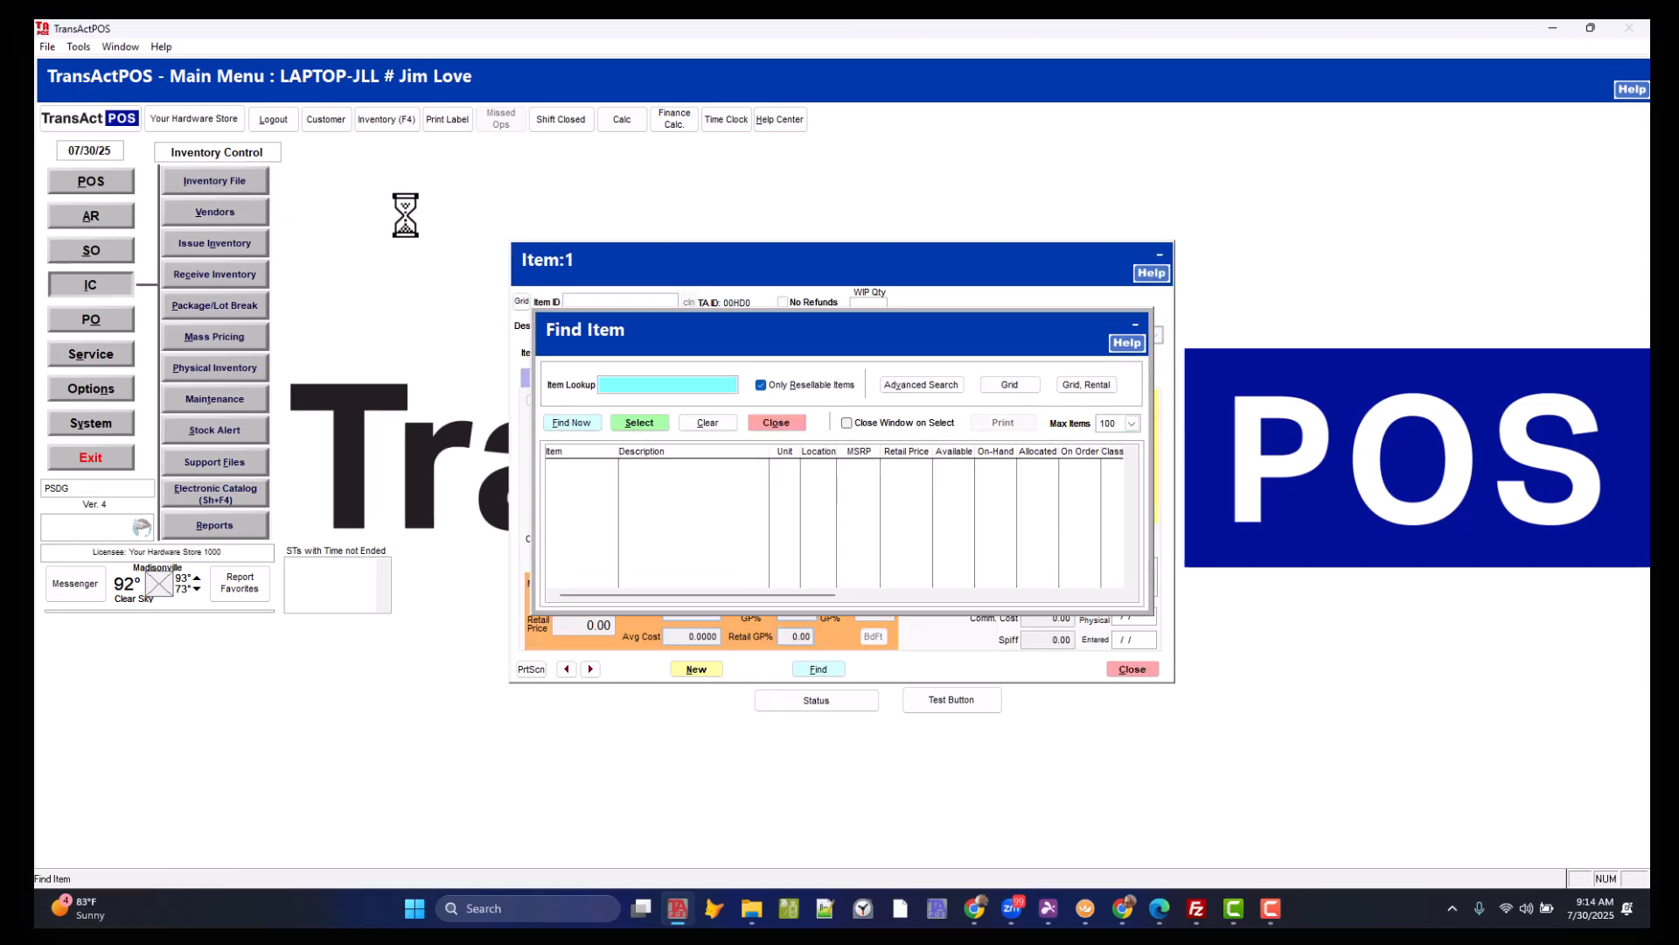
{"action": "type", "text": "705"}
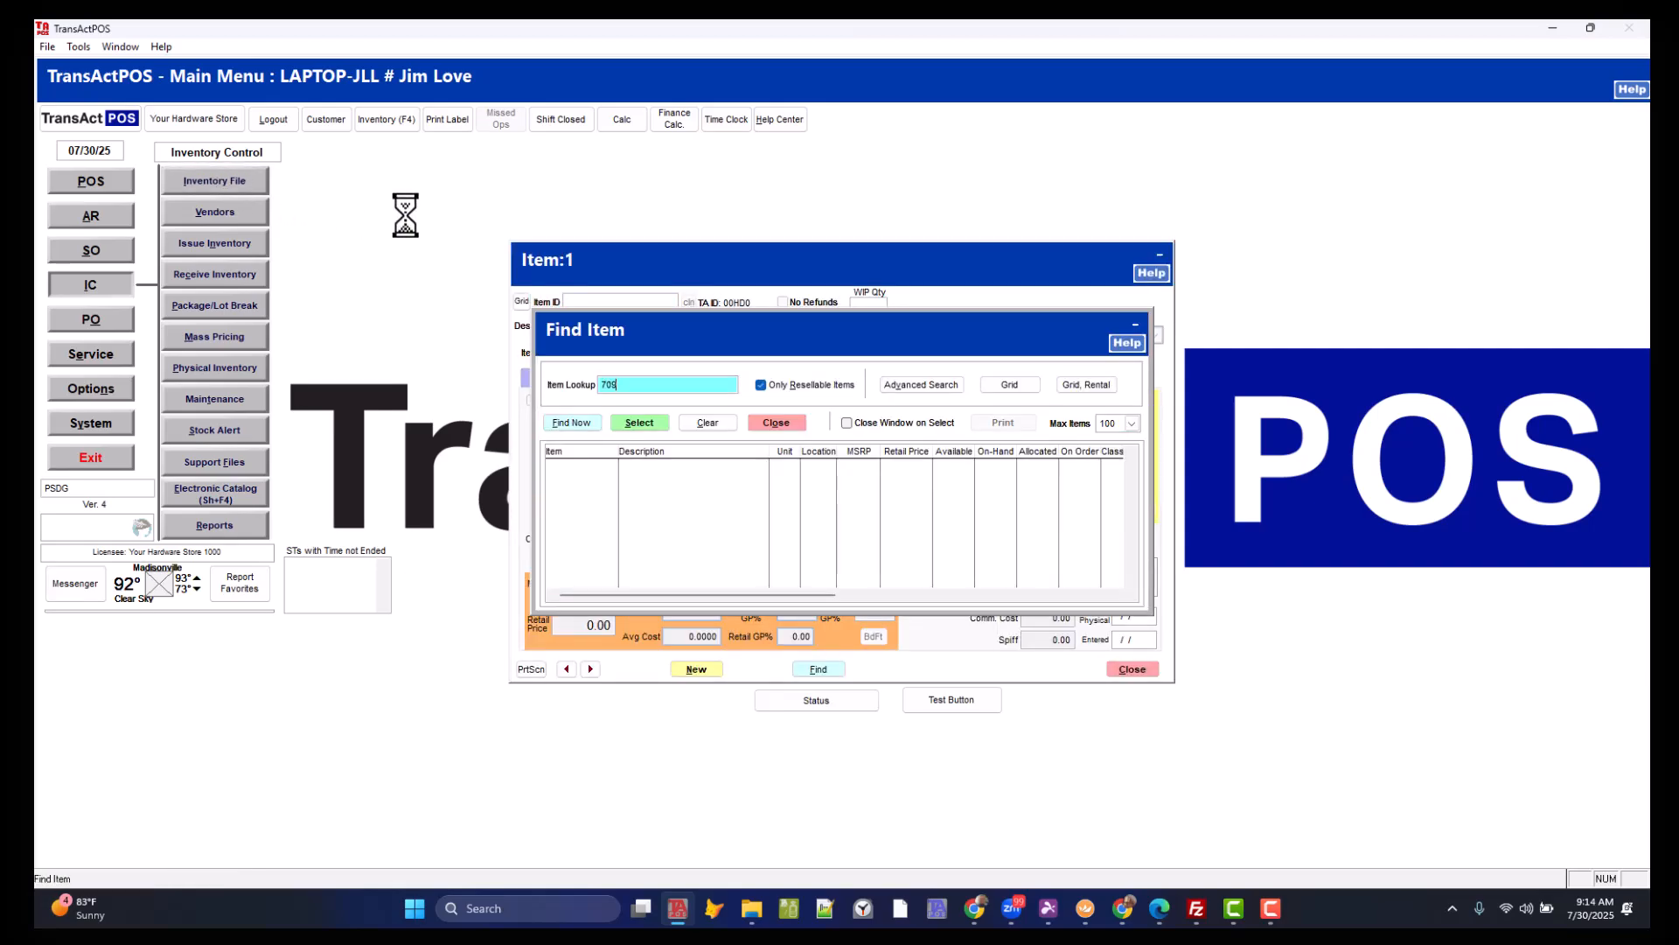
{"action": "type", "text": "27"}
{"action": "key", "text": "Return"}
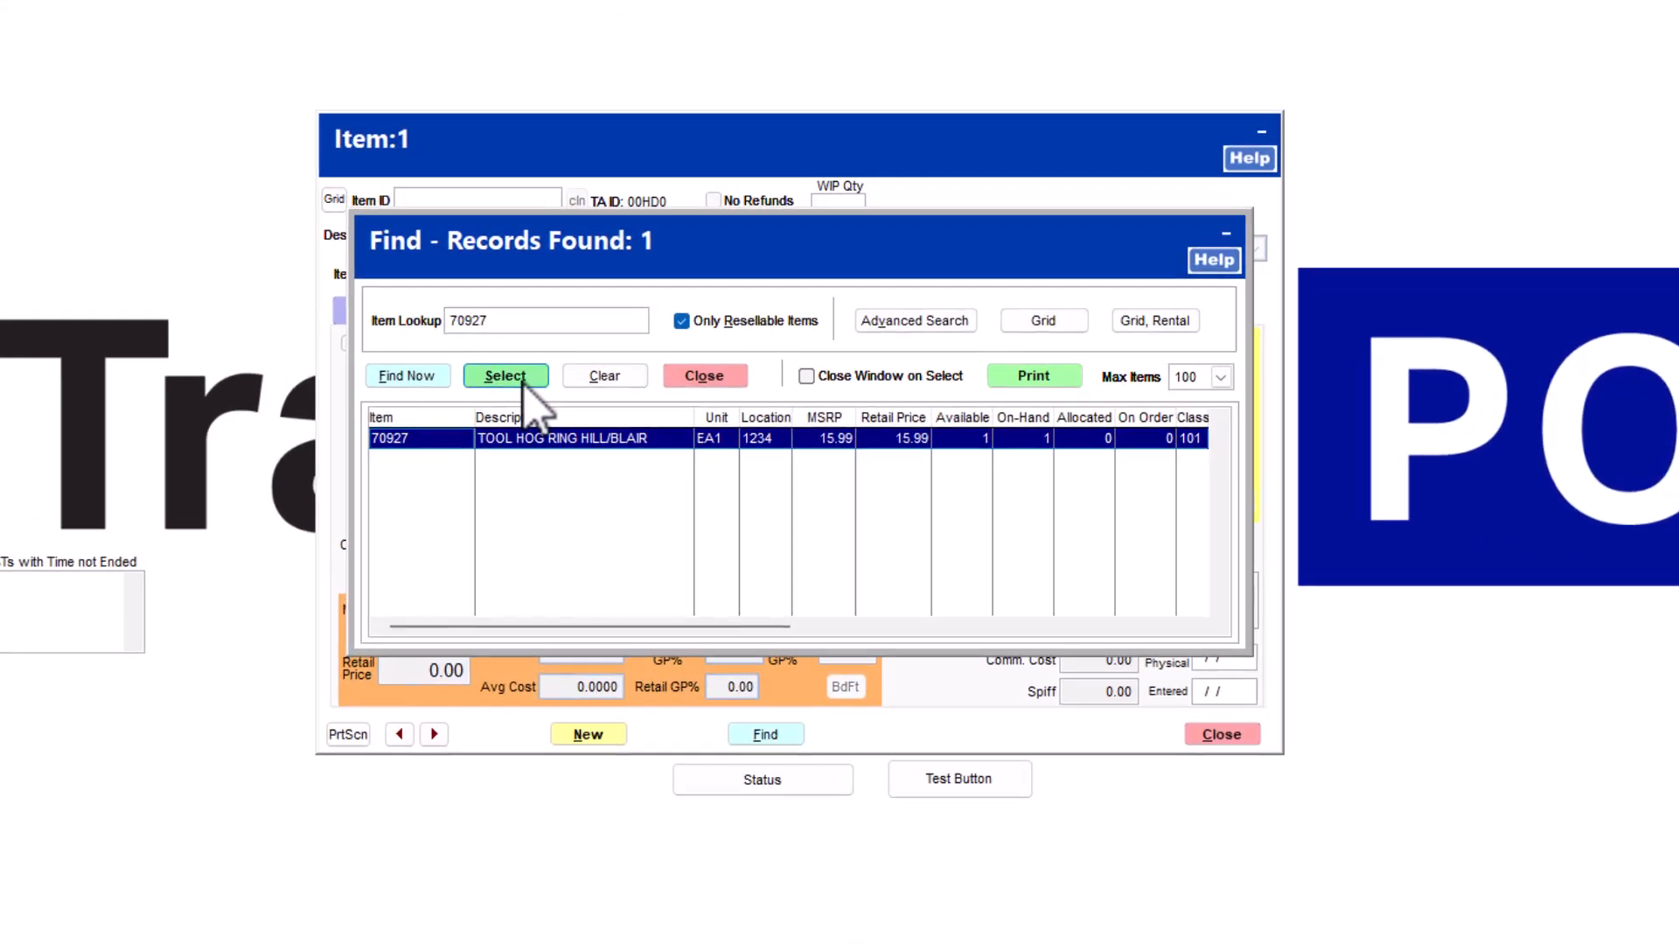
{"action": "left_click", "coordinate": [640, 423]}
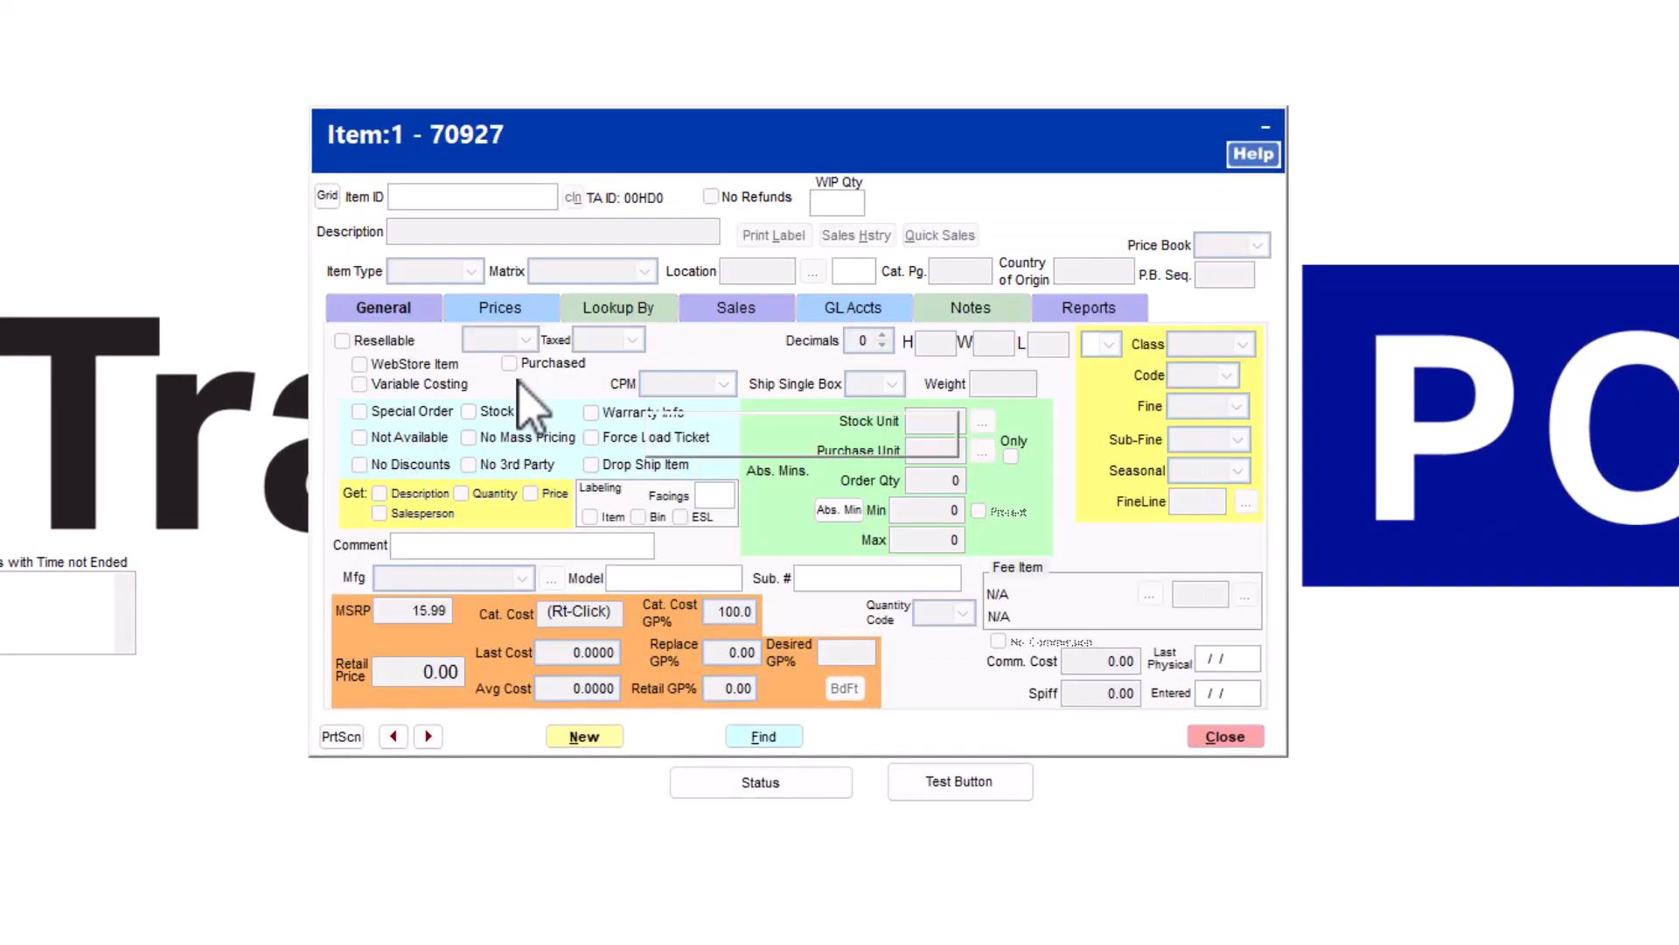